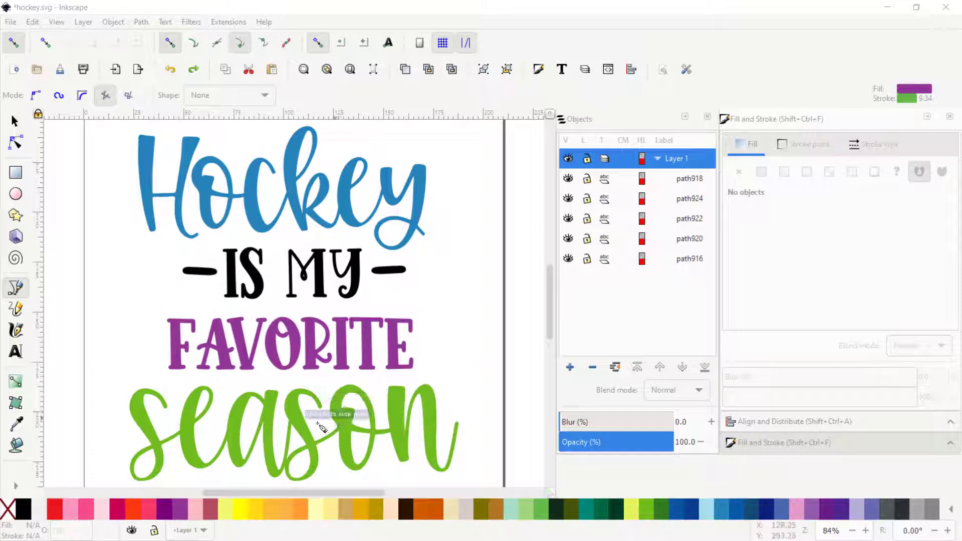
left_click(453, 282)
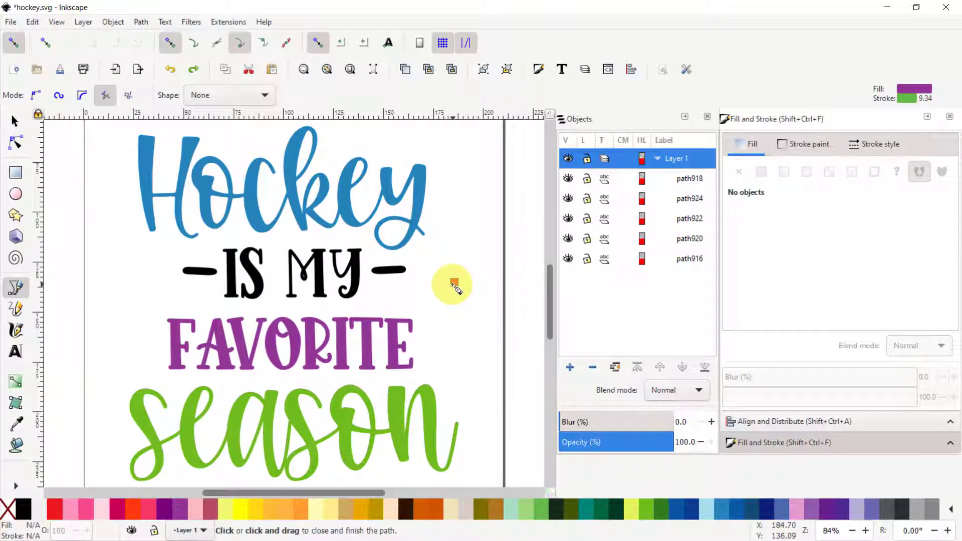
right_click(455, 290)
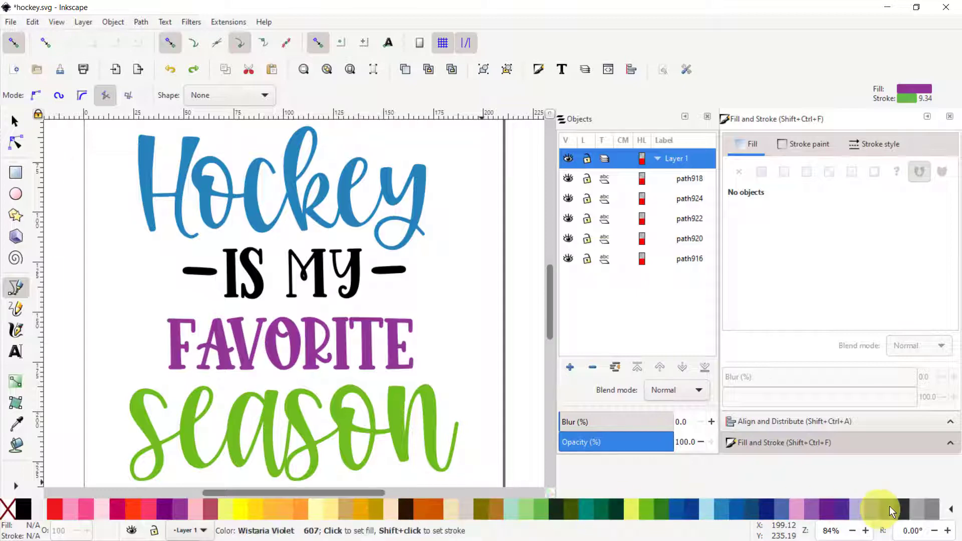
Choose Ink/Stitch: Brother Embroidery as the colour palette for the swatches
left_click(951, 511)
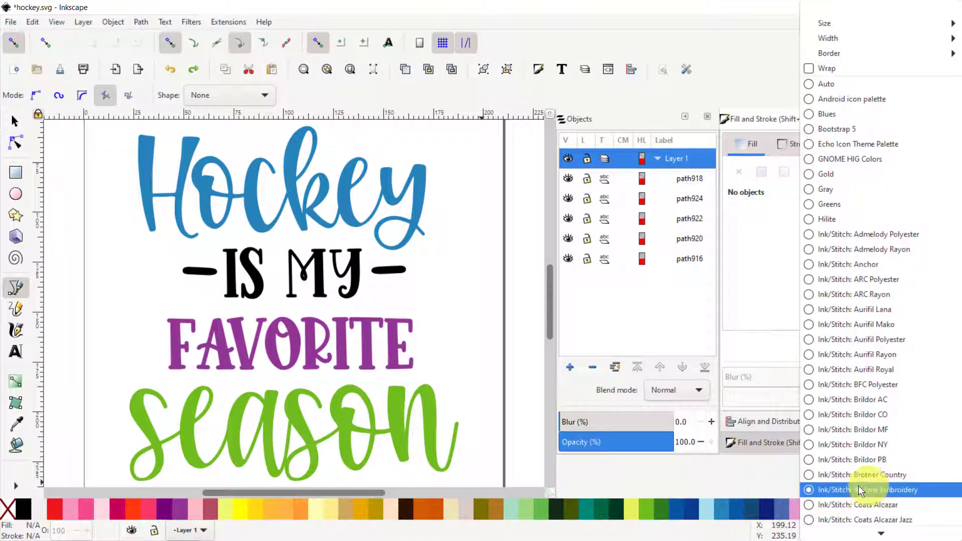
left_click(807, 491)
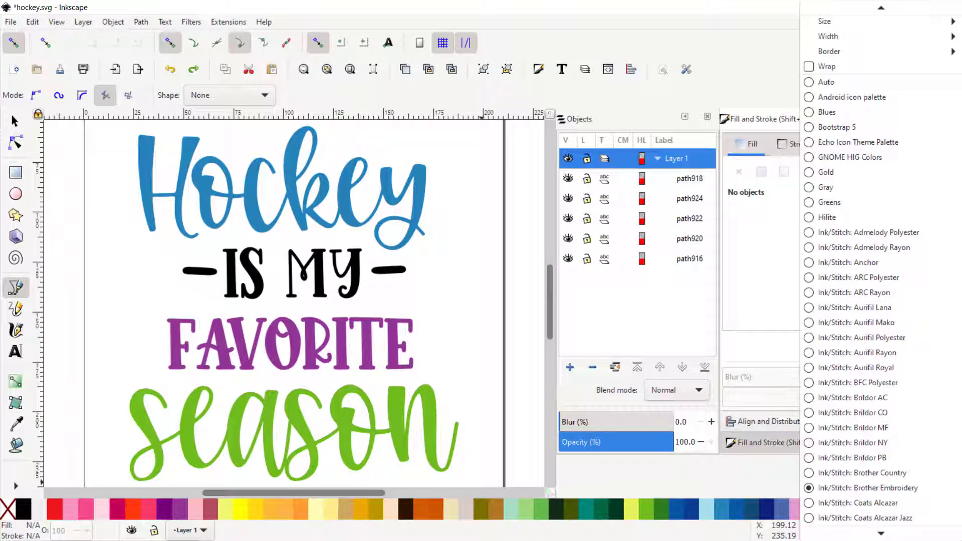
key("Escape")
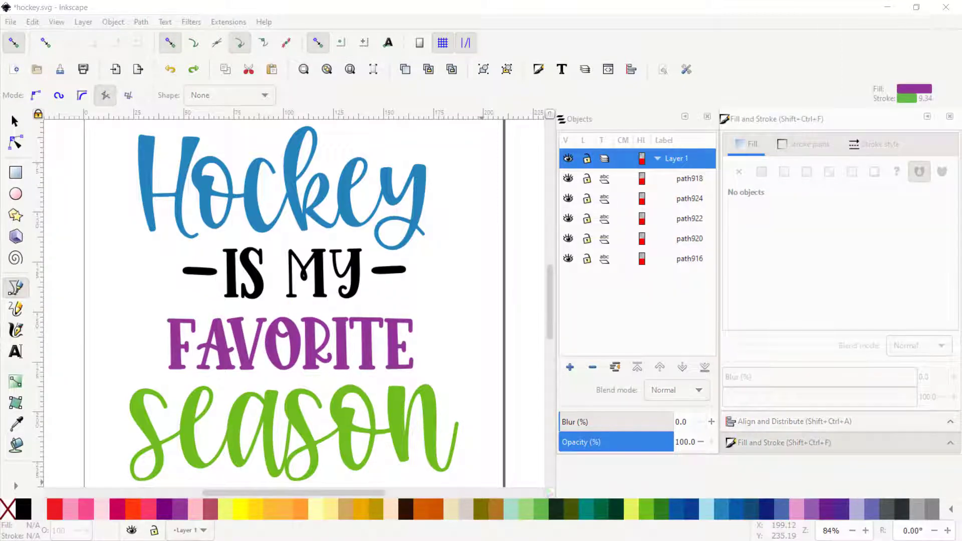
Examine the InkStitch Admelody Polyester.gpl palette file in Notepad and return to Inkscape
left_click_drag(0, 118, 477, 41)
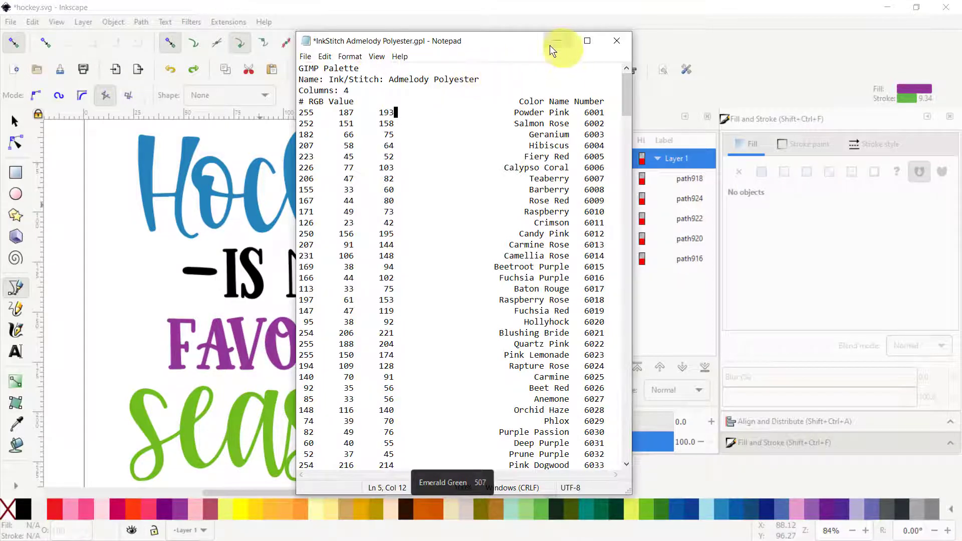
left_click_drag(503, 43, 0, 50)
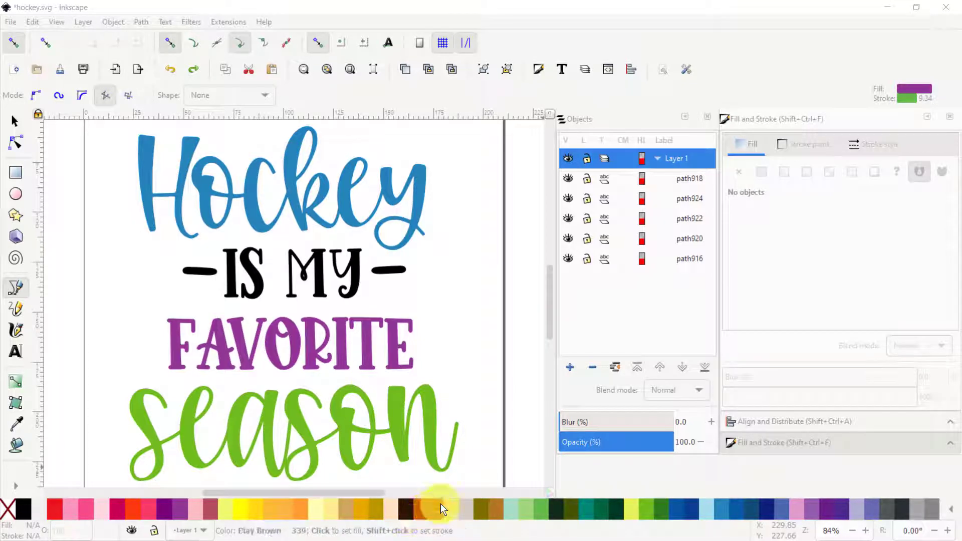
left_click(749, 120)
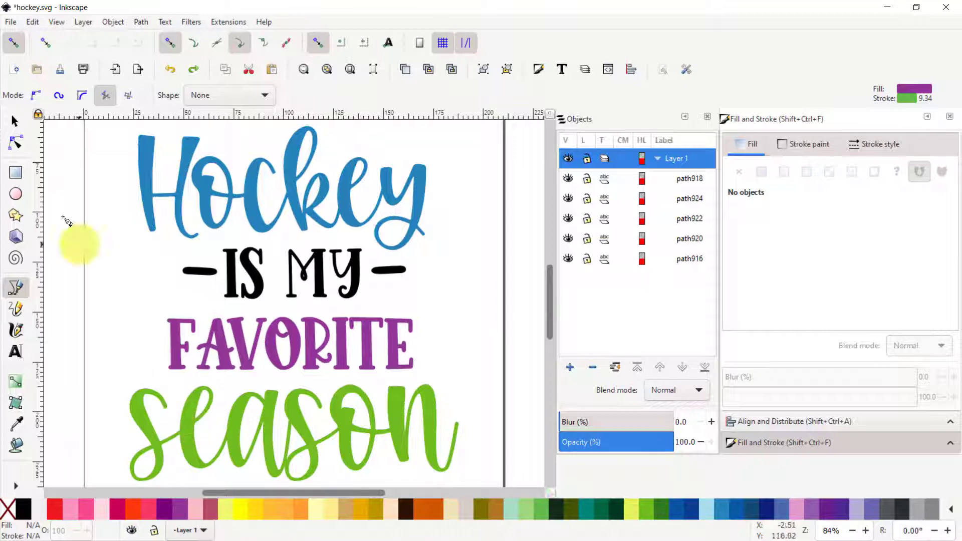
Fill the word Hockey with the purple swatch (913697) and give it a light blue stroke (a8deeb)
left_click(14, 123)
left_click(202, 201)
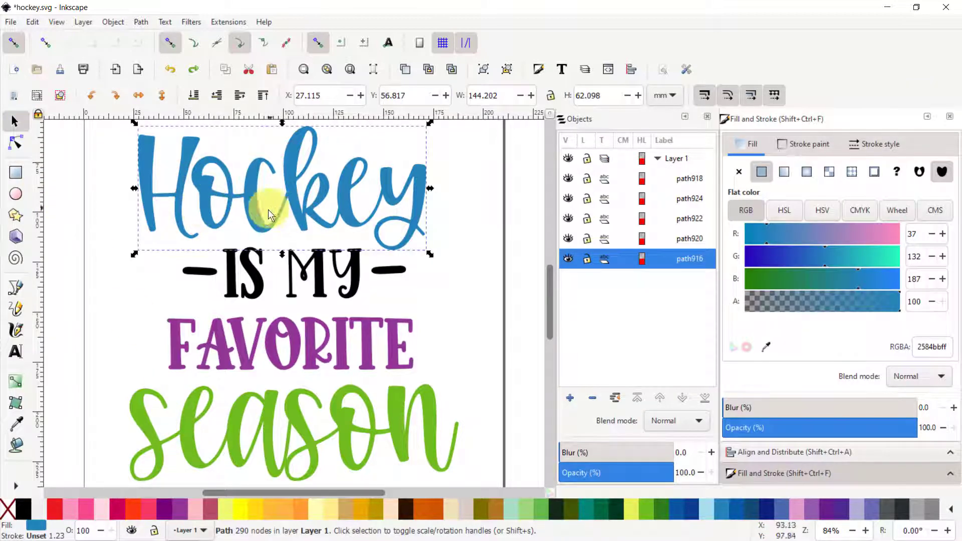
left_click(179, 509)
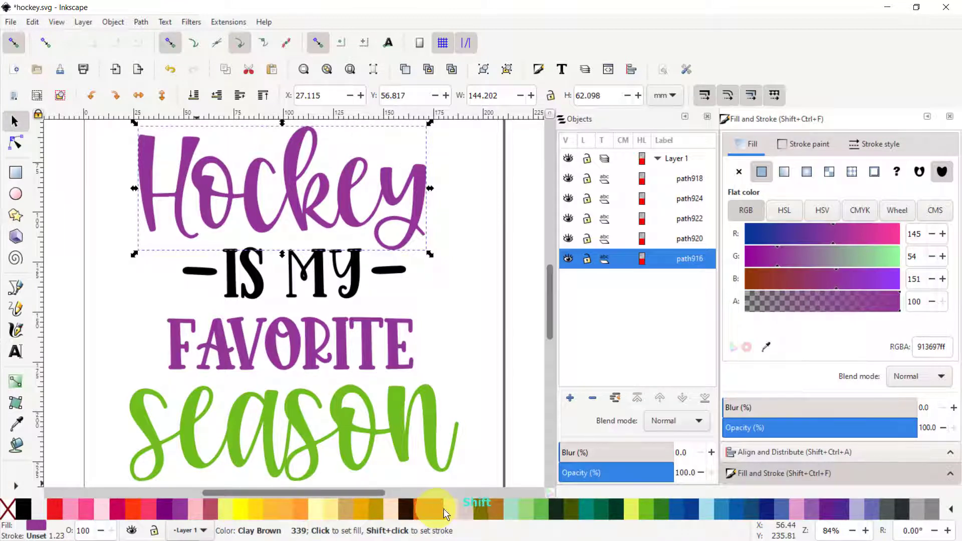
left_click(707, 506, "shift")
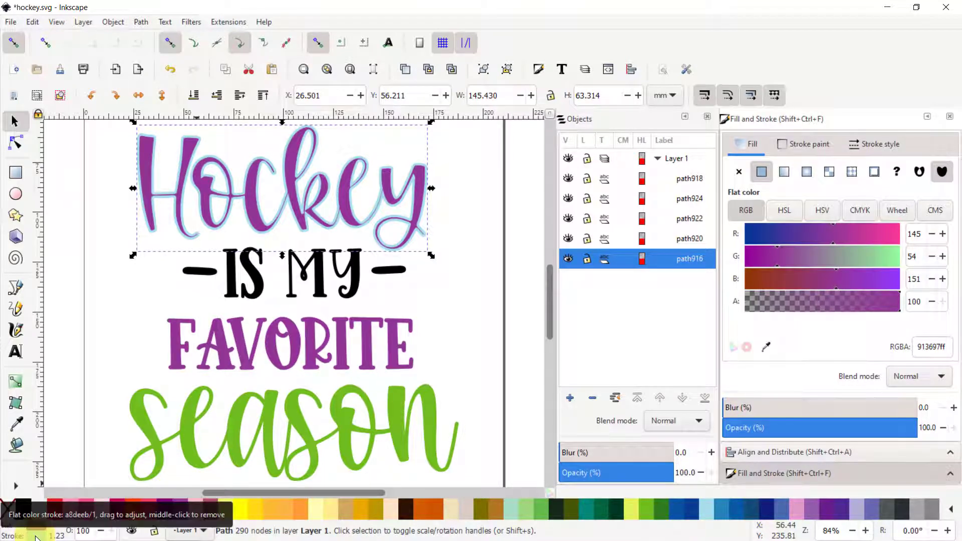
Remove the light blue stroke from the word Hockey
key("shift")
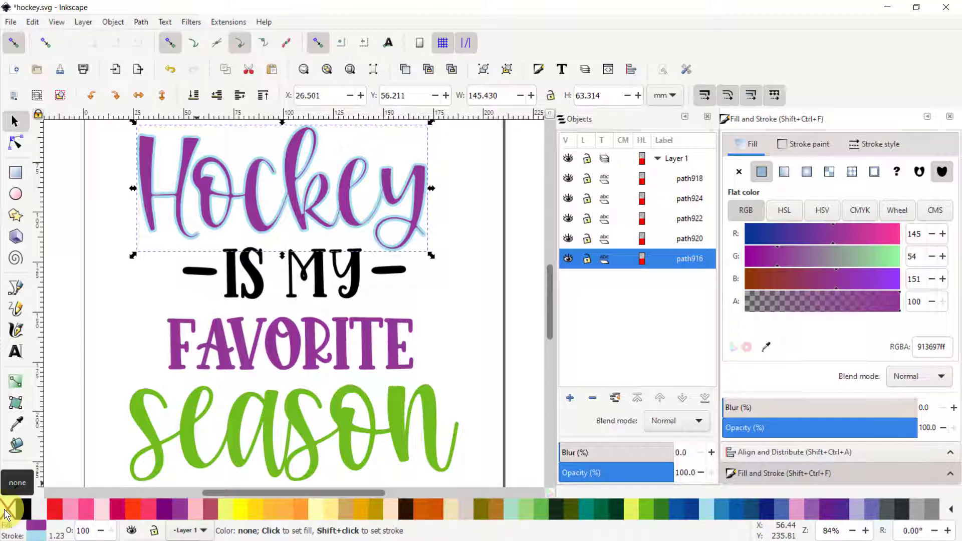
key("shift")
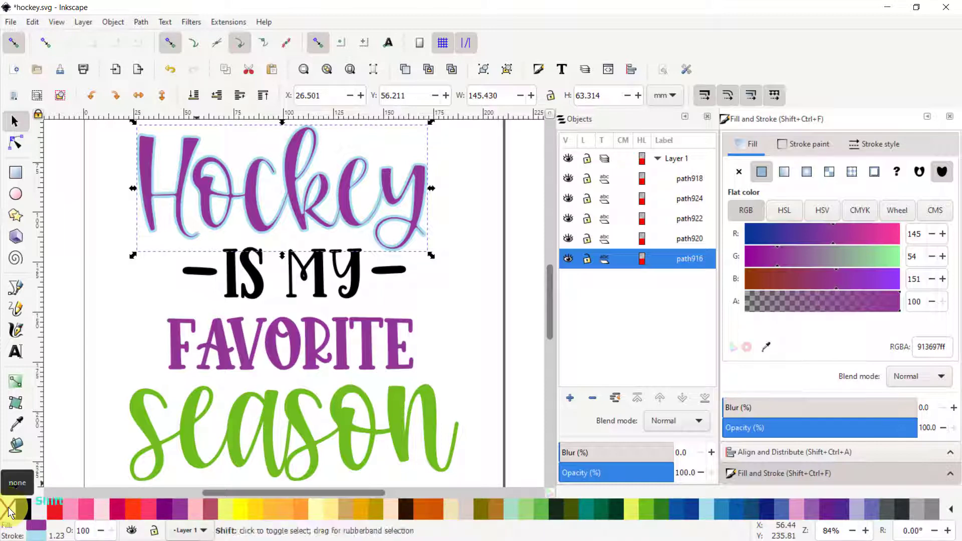
left_click(8, 507, "shift")
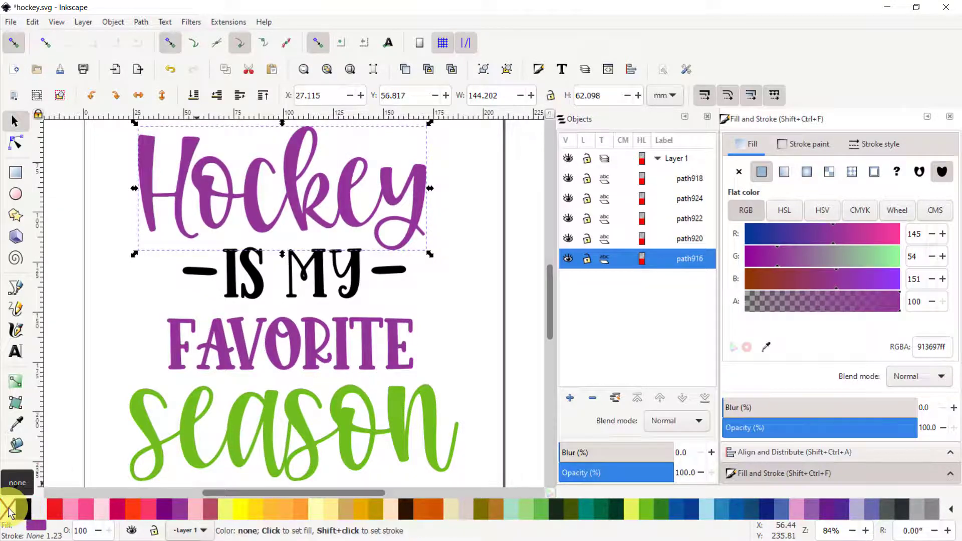
Replace the fill of the word Hockey with a Deep Rose stroke and thin the stroke to about 0.37 mm
left_click(7, 509)
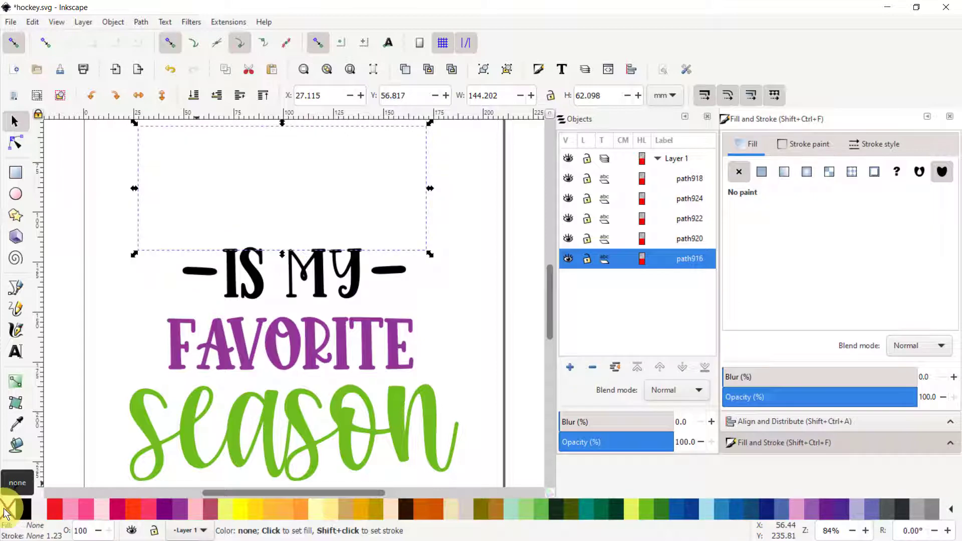
left_click(89, 505, "shift")
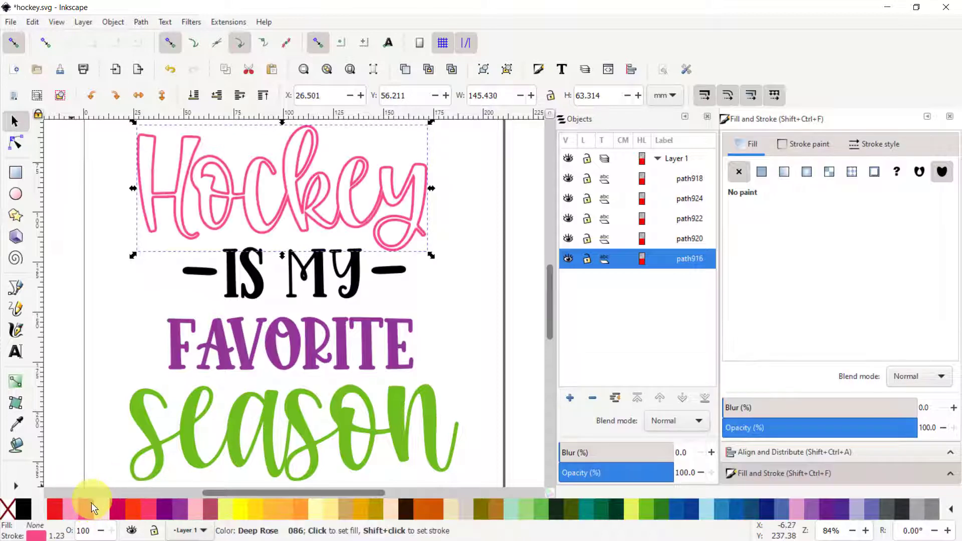
mouse_move(64, 537)
left_mouse_down()
mouse_move(107, 506)
mouse_move(64, 537)
left_mouse_up()
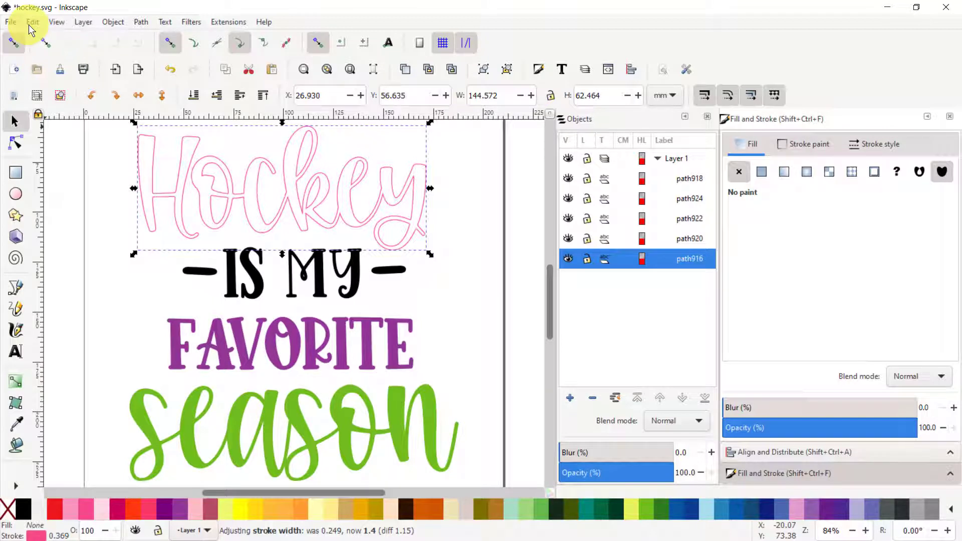
Undo the stroke width change, the Deep Rose stroke and the fill removal on the word Hockey
key("ctrl+z")
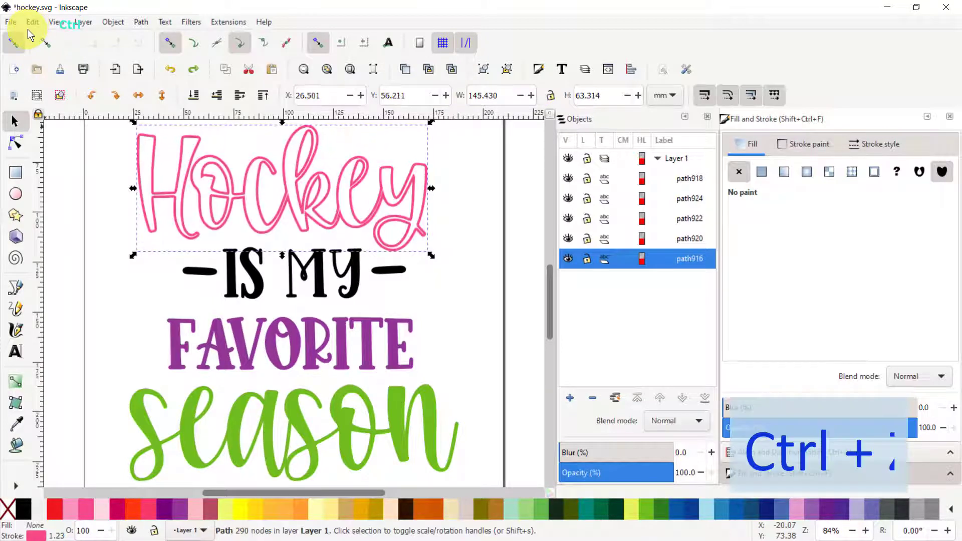
key("ctrl+z")
key("ctrl+z")
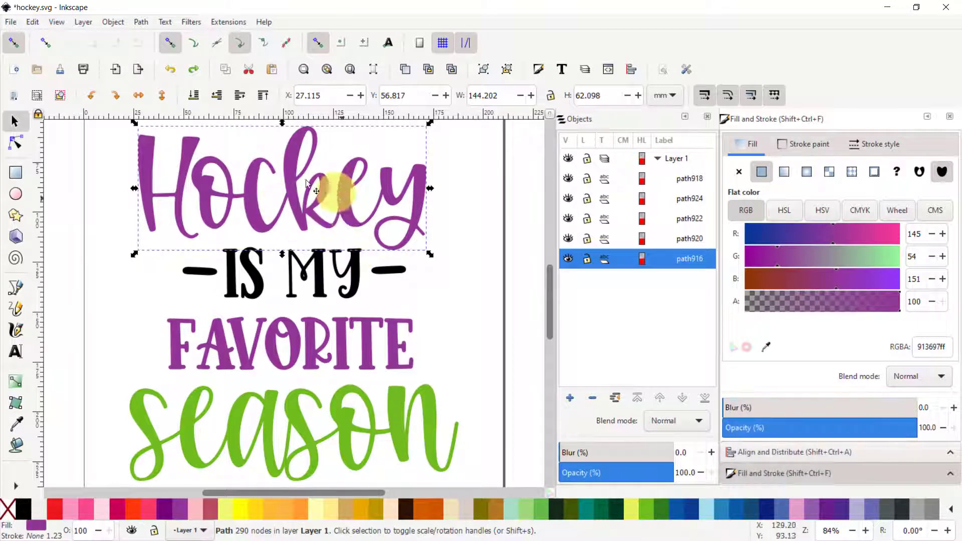
right_click(116, 509)
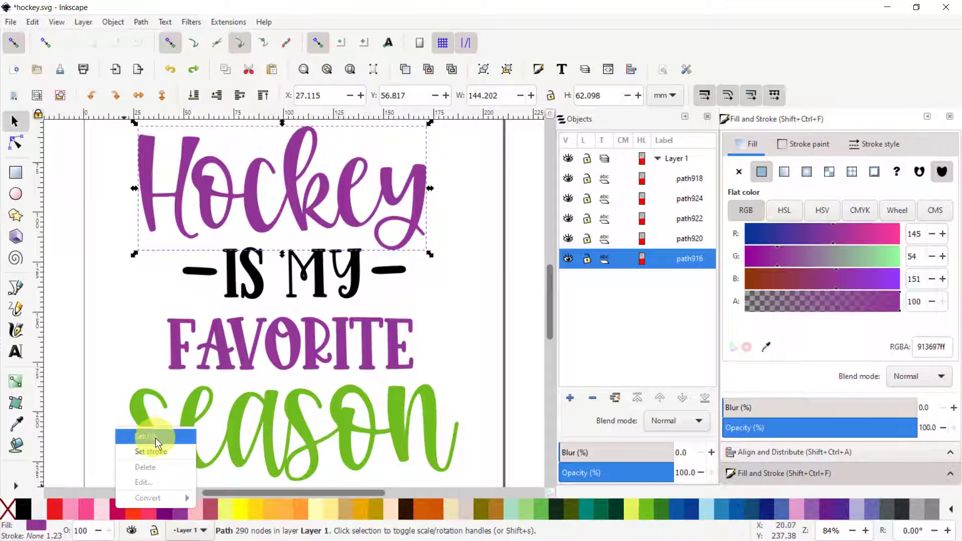
left_click(240, 510)
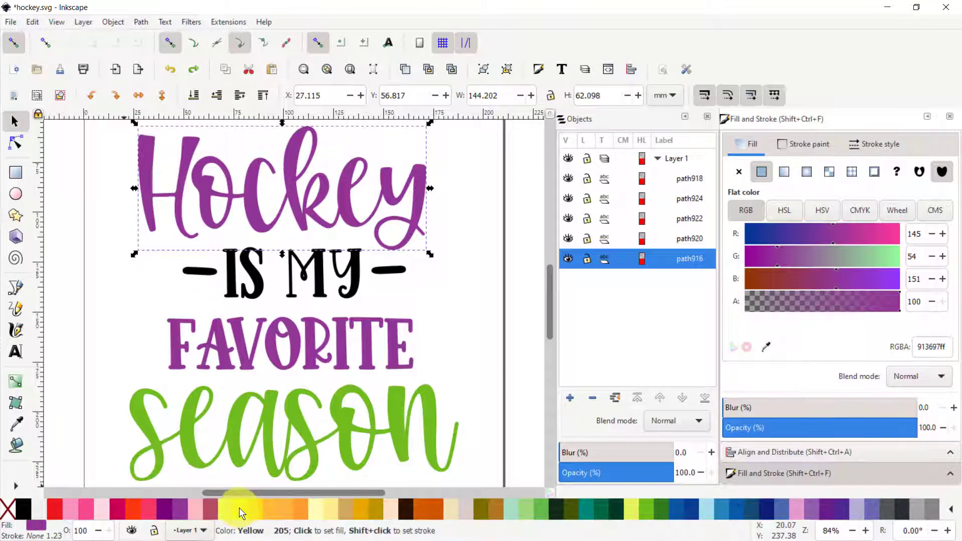
right_click(239, 509)
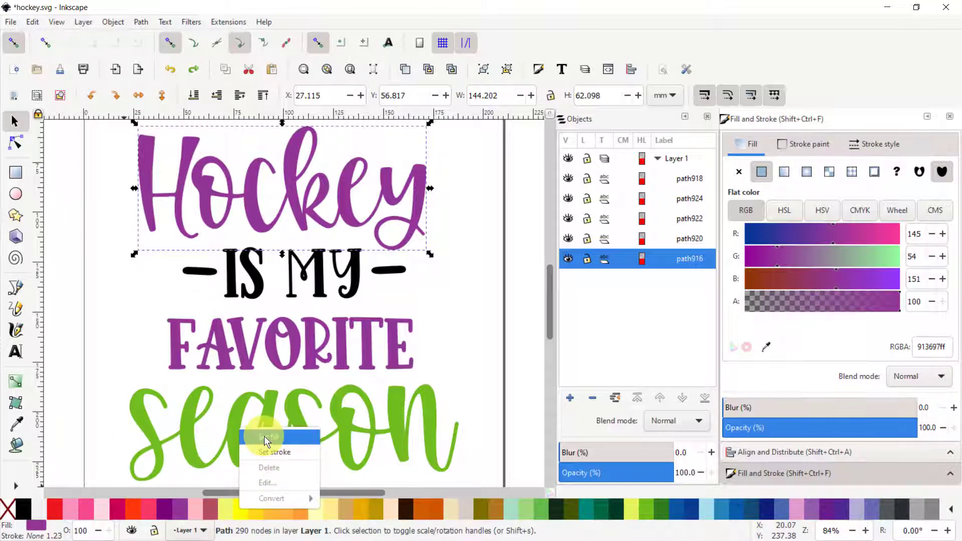
left_click(361, 509)
right_click(362, 509)
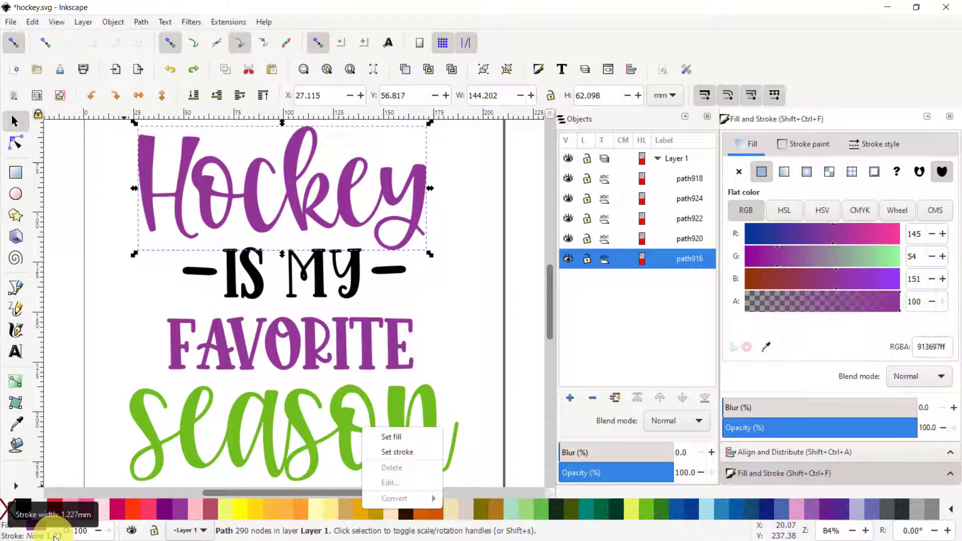
Show the stroke style settings of the word Hockey and adjust its stroke width to about 3.96 mm
left_click(861, 142)
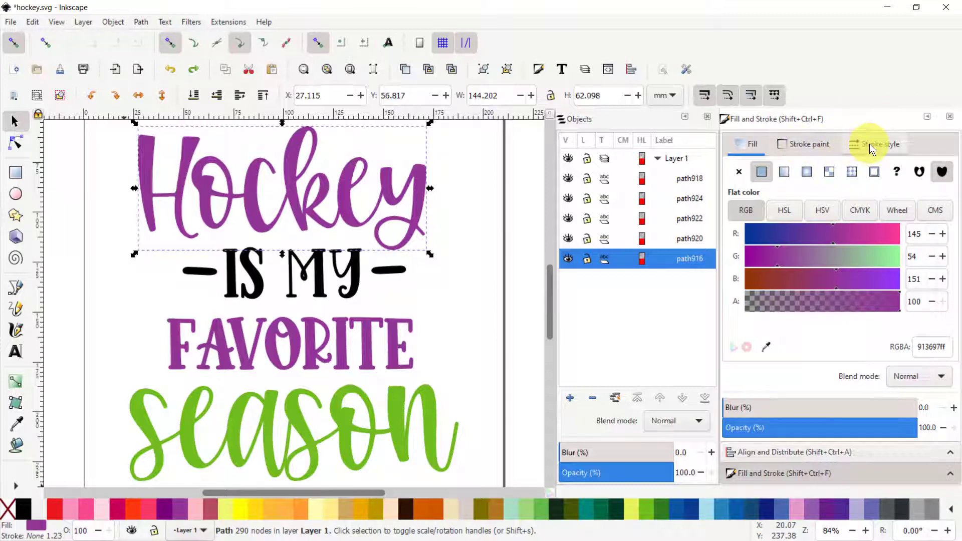
left_click(870, 143)
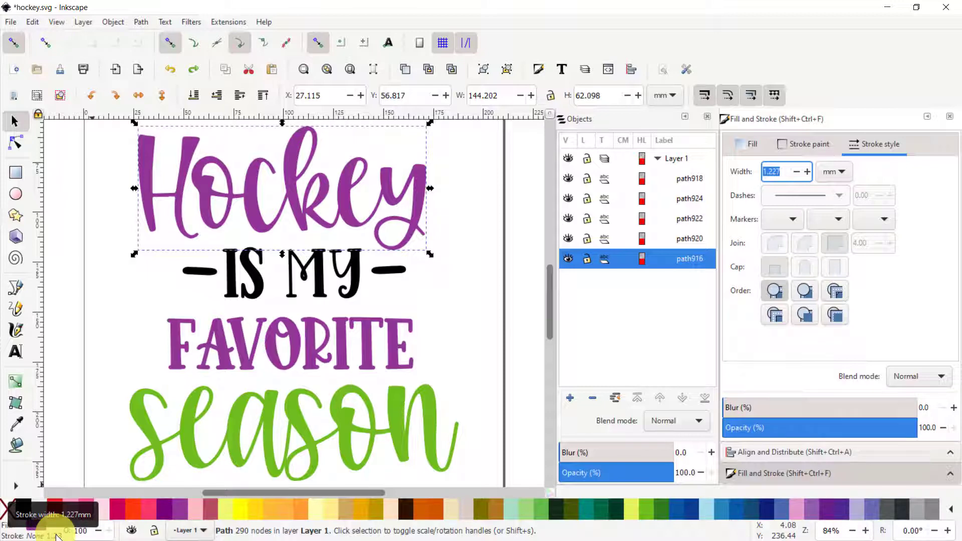
scroll(57, 536, "down", 5)
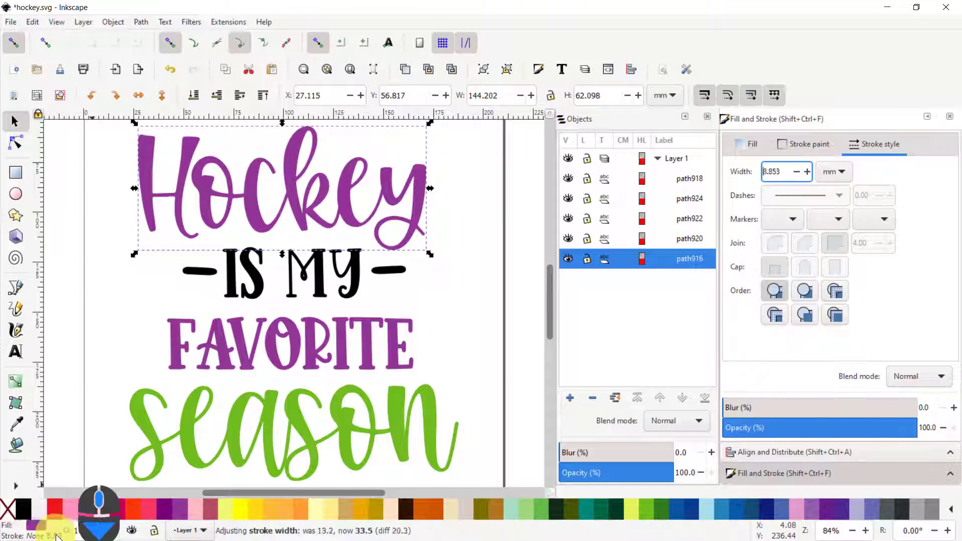
scroll(56, 536, "up", 3)
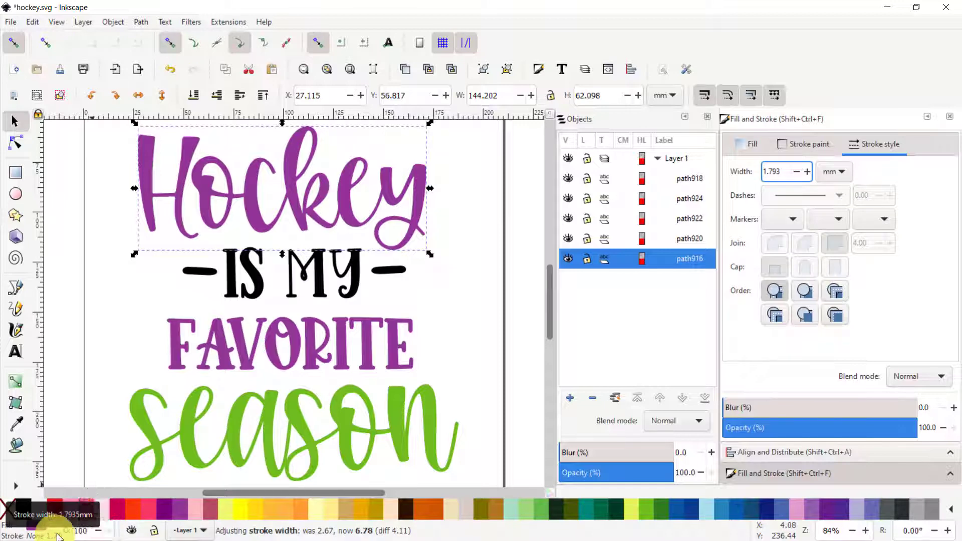
scroll(56, 536, "down", 3)
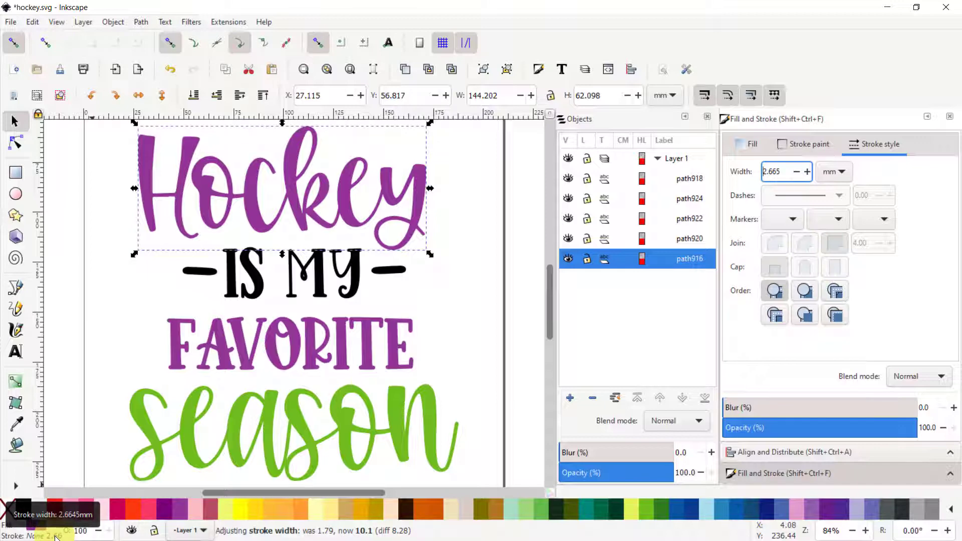
scroll(57, 536, "down", 4)
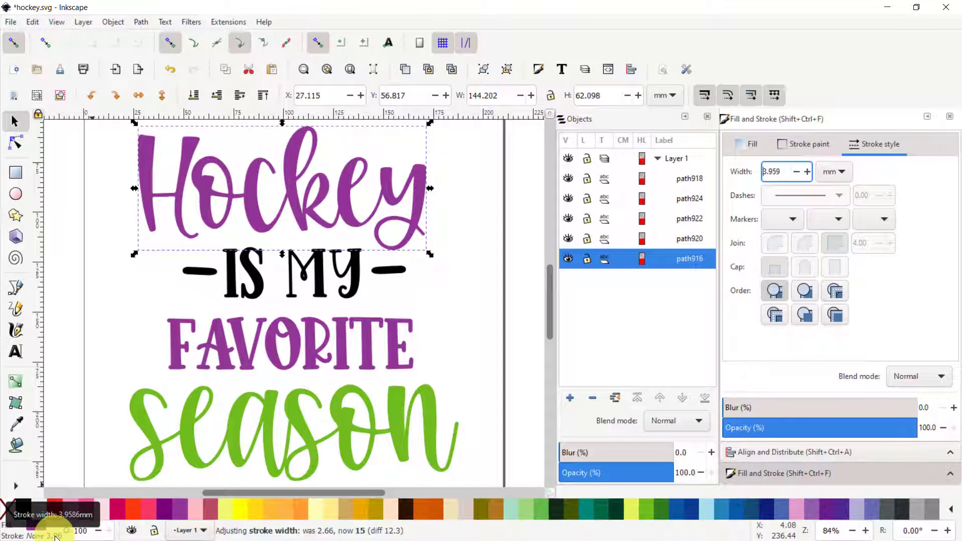
Apply the 1.5 mm stroke width preset to the word Hockey and nudge the width to about 1.495 mm
right_click(56, 536)
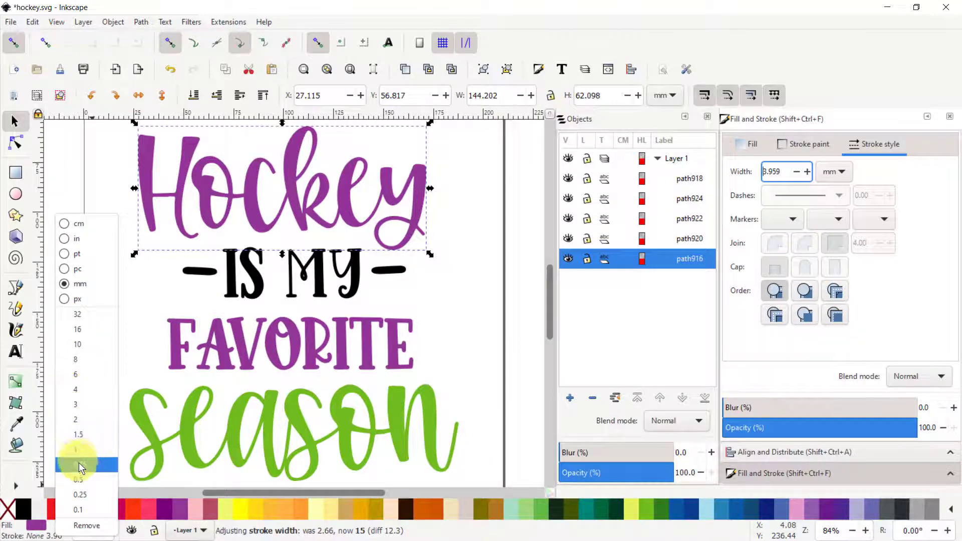
left_click(80, 436)
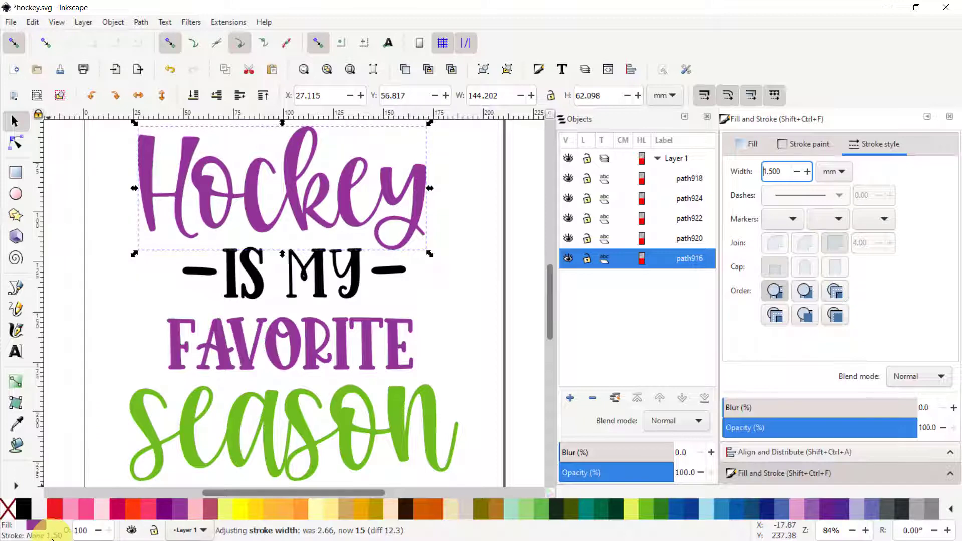
scroll(53, 537, "up", 1)
scroll(52, 538, "down", 1)
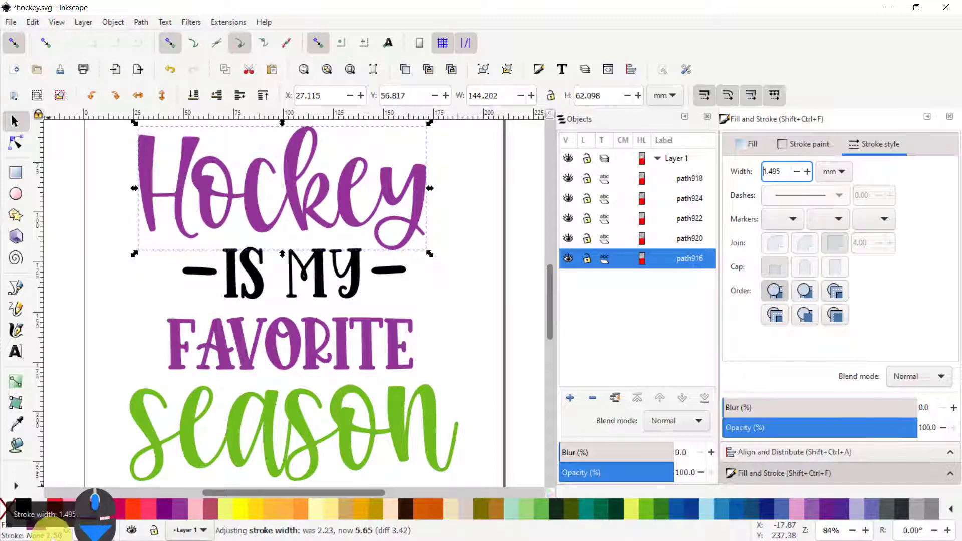
Set the stroke width of the word Hockey to the 2 mm preset
right_click(52, 537)
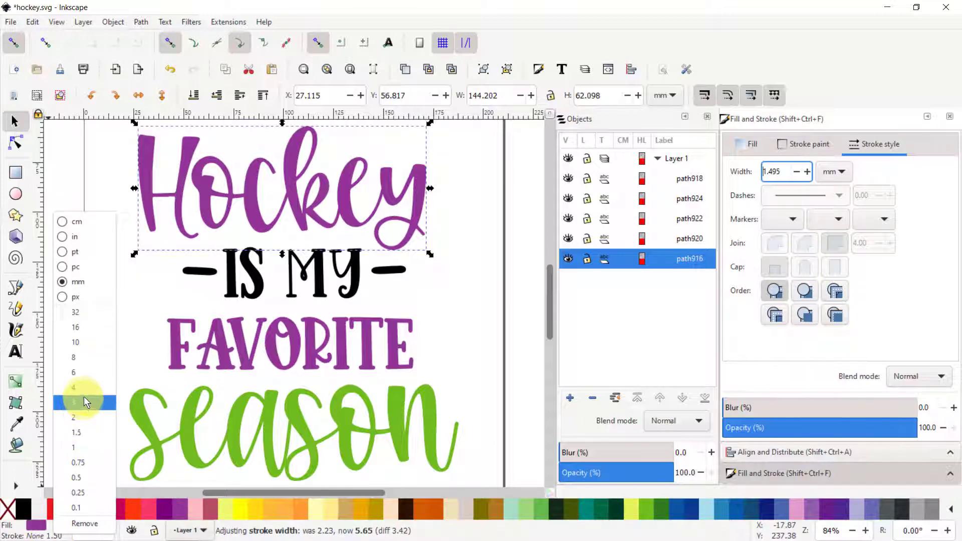
left_click(77, 415)
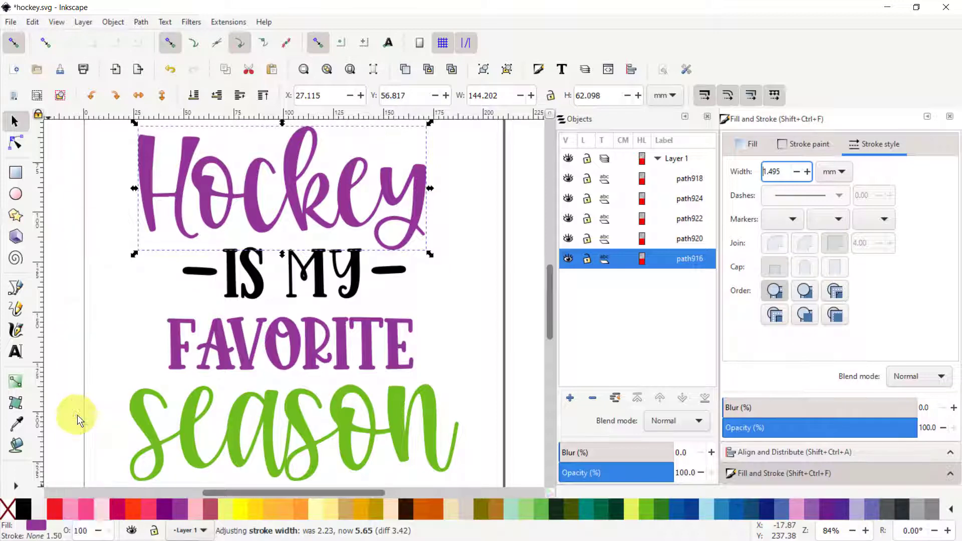
Switch the stroke width unit of the word Hockey to inches and back to millimetres
right_click(56, 536)
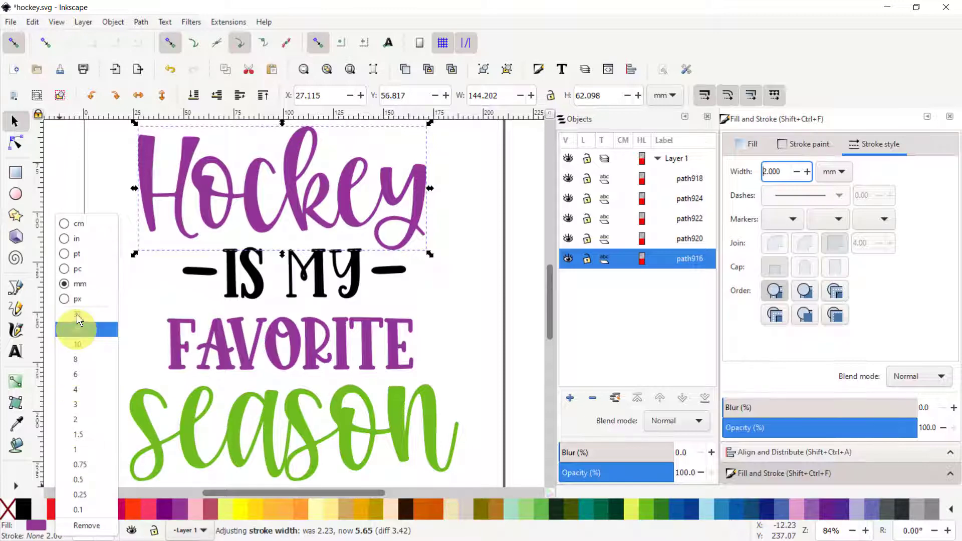
left_click(65, 239)
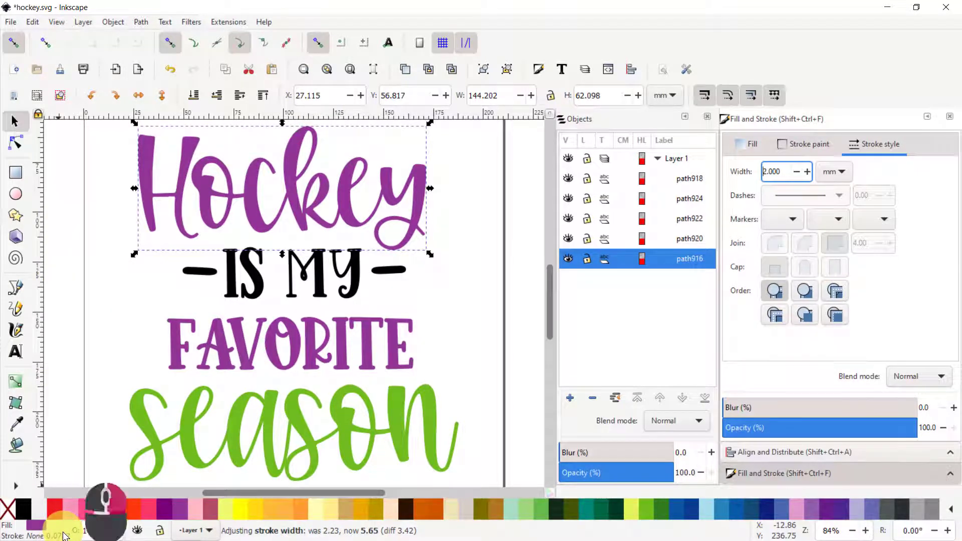
right_click(65, 535)
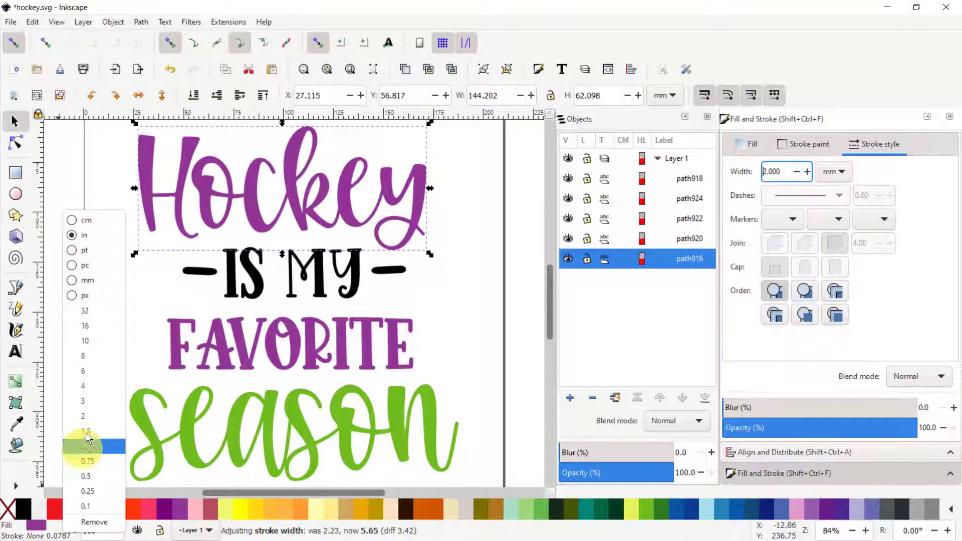
left_click(73, 281)
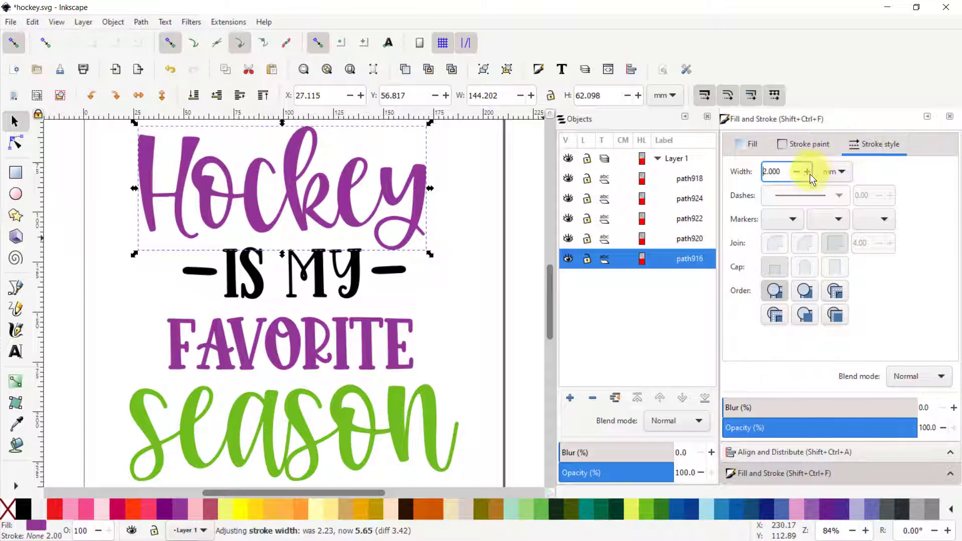
Look through the units available for the word Hockey's stroke width without choosing another one
double_click(785, 171)
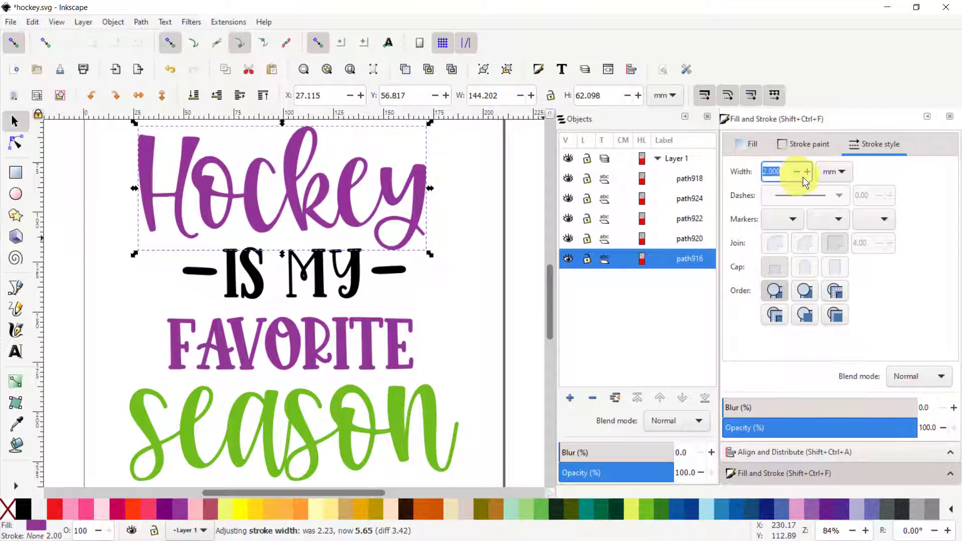
left_click(841, 172)
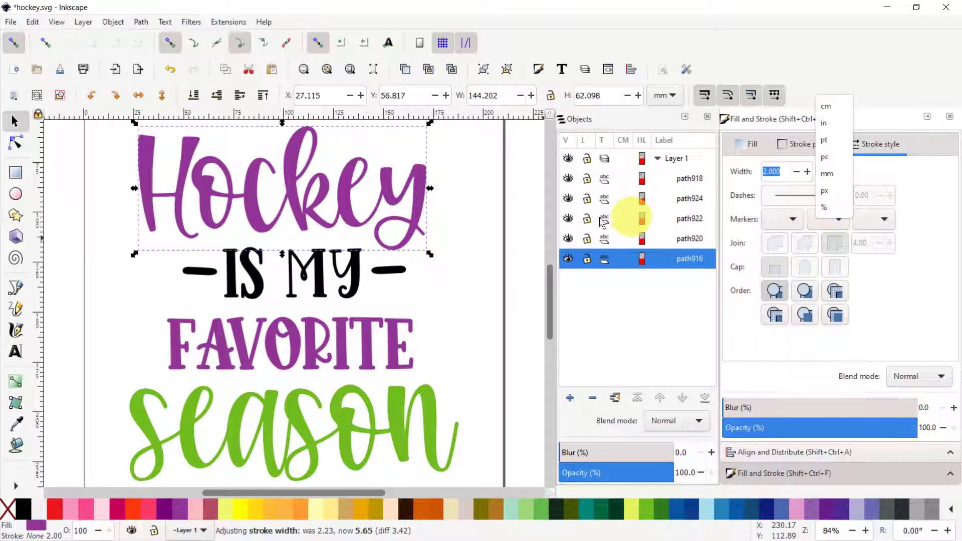
left_click(489, 226)
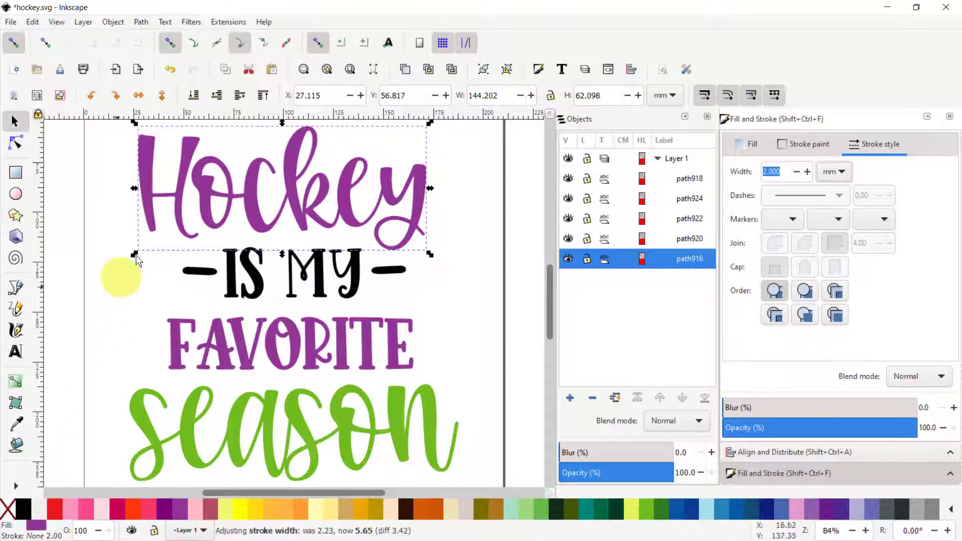
scroll(480, 306, "up", 1)
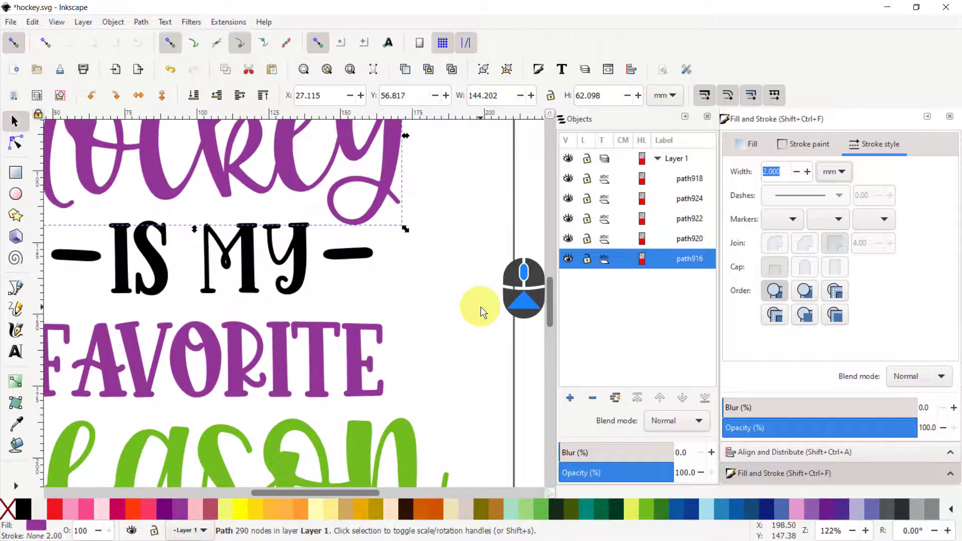
scroll(480, 307, "down", 4)
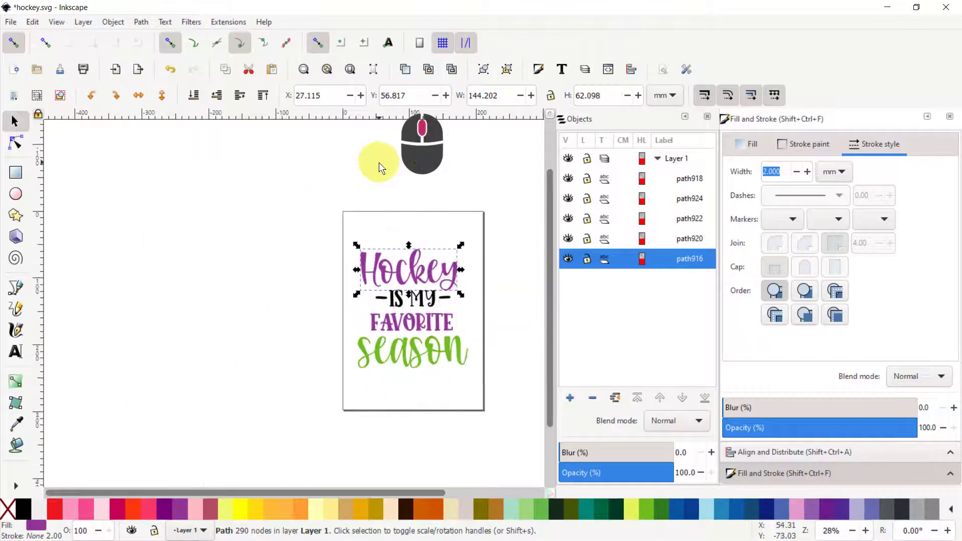
left_click_drag(379, 162, 264, 479)
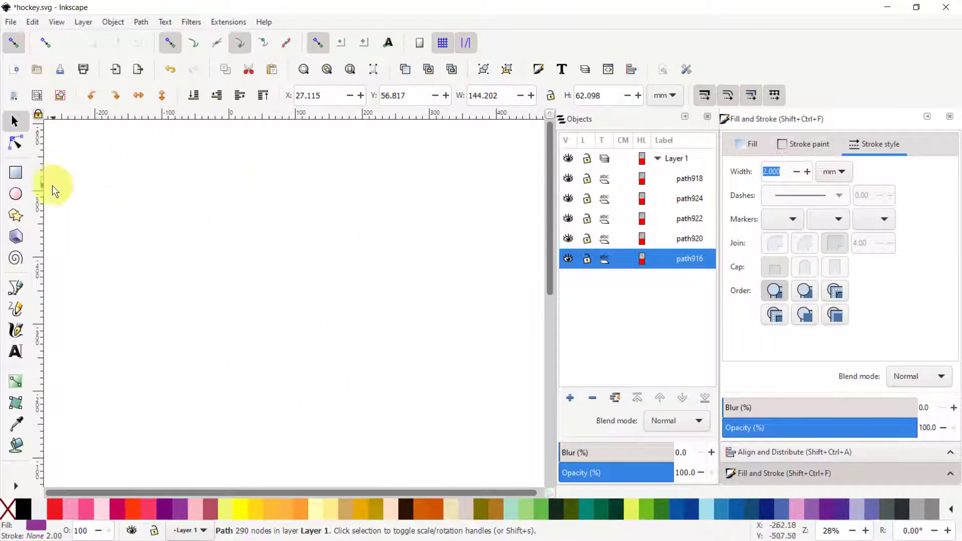
left_click(15, 173)
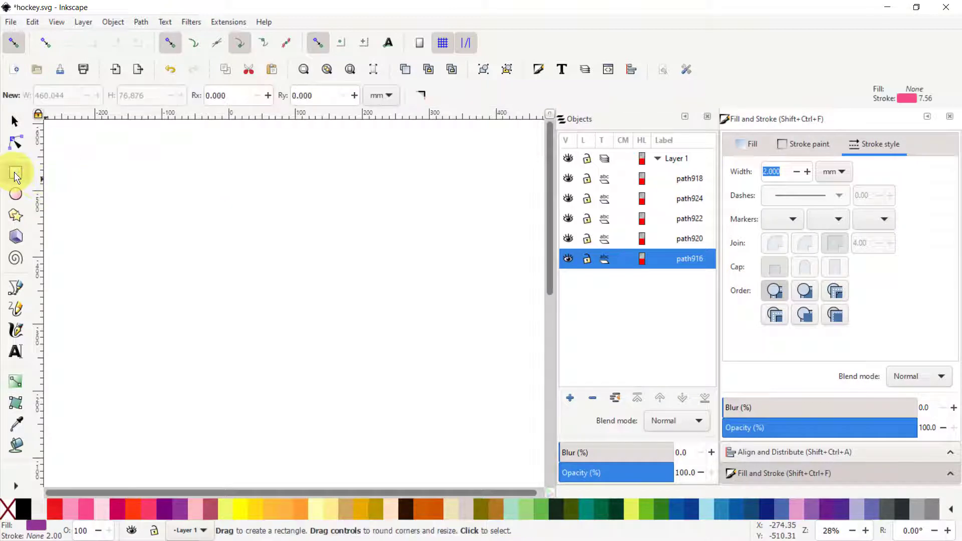
left_click(14, 123)
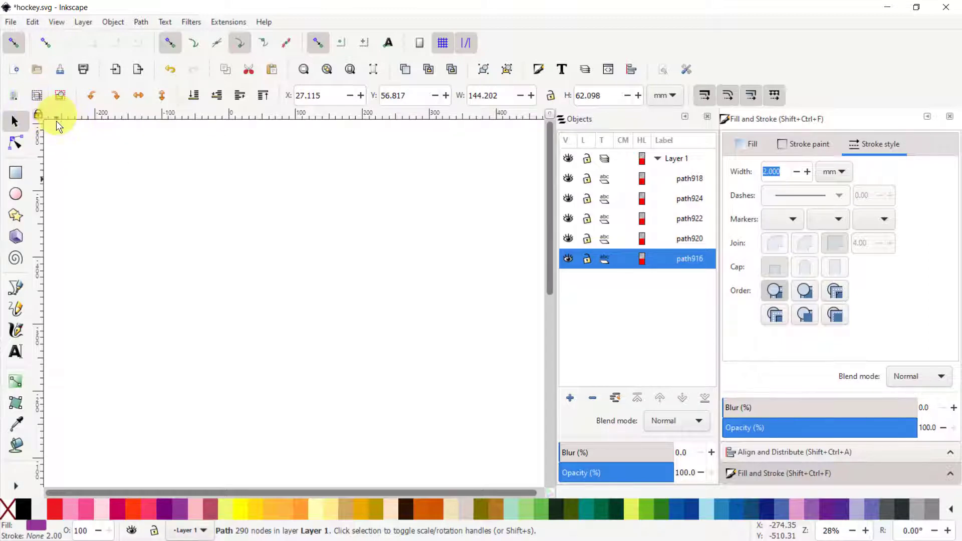
scroll(224, 224, "down", 4)
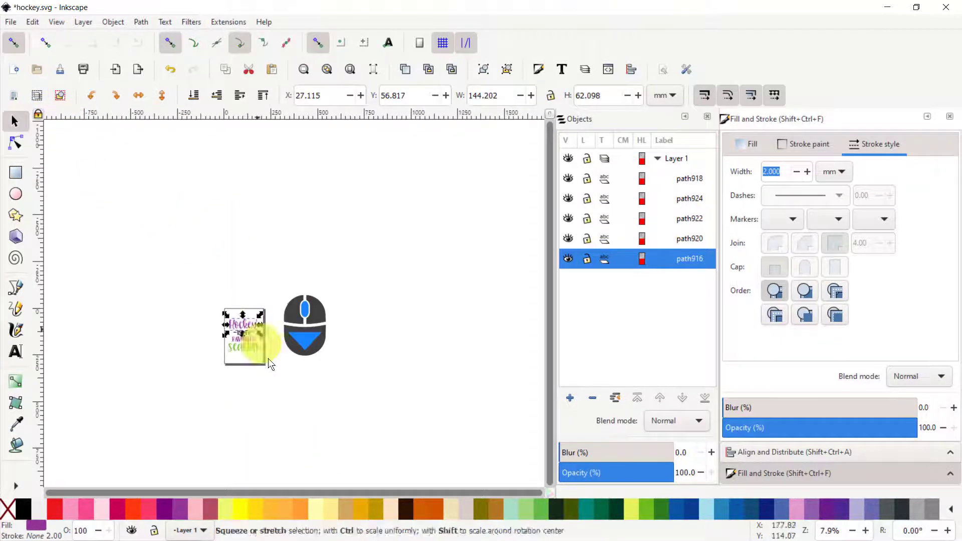
scroll(249, 374, "up", 5)
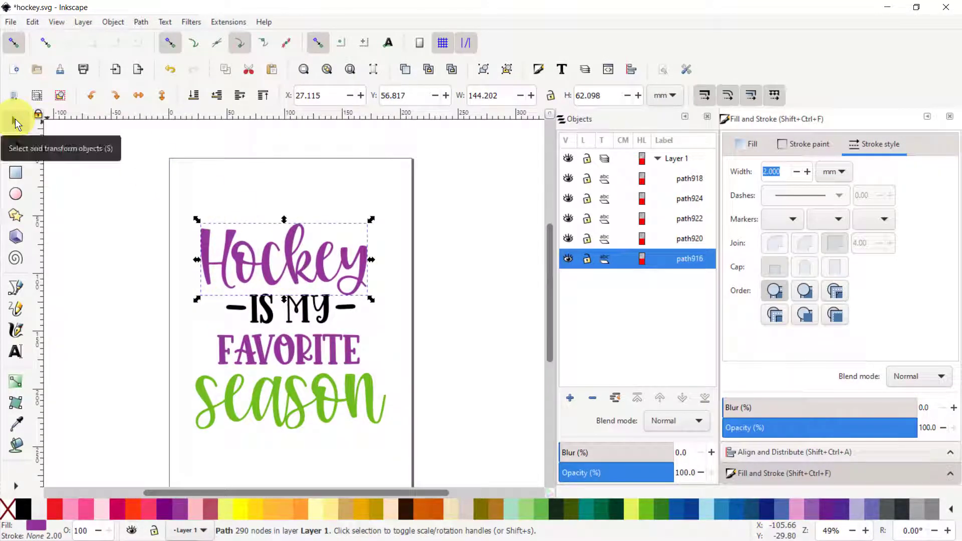
Rotate the word Hockey 90° counter-clockwise and back, and flip it horizontally and vertically and back
left_click(90, 96)
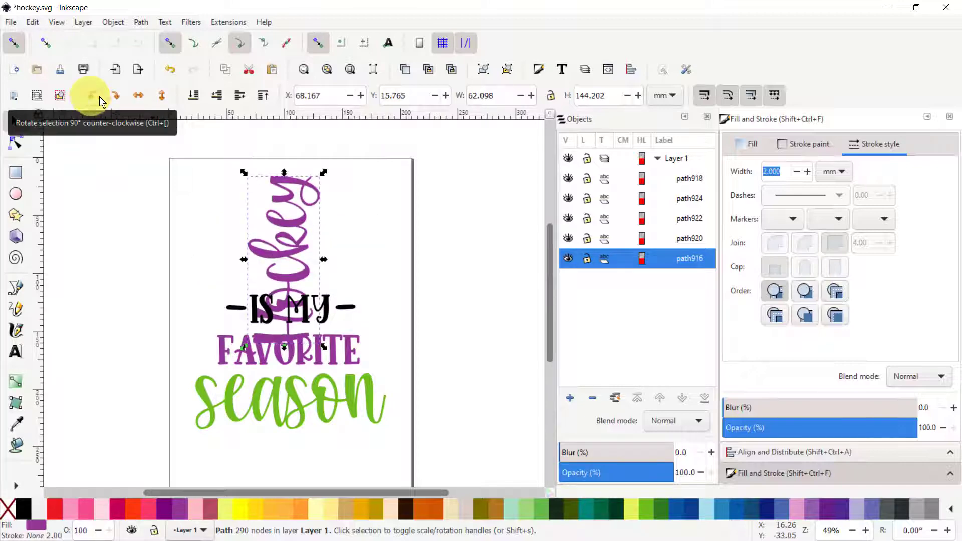
left_click(118, 95)
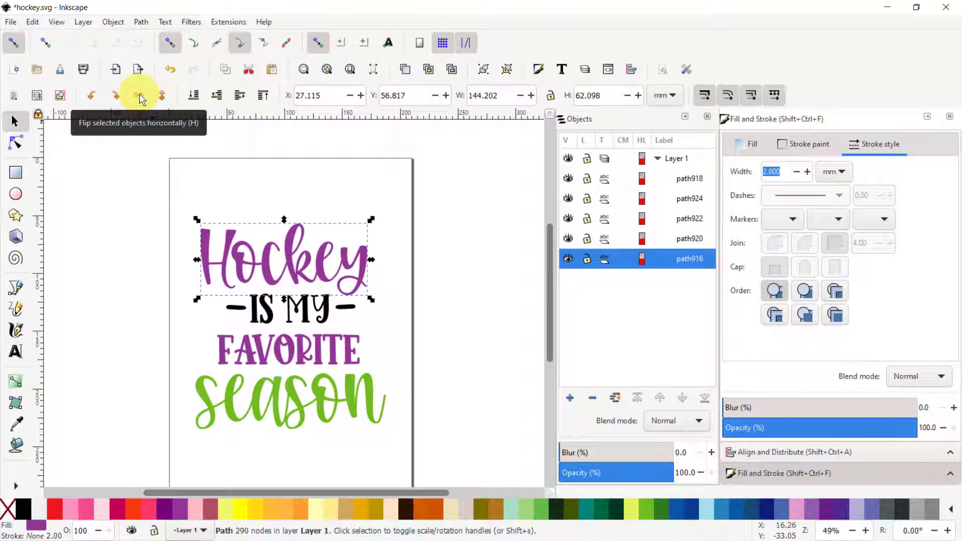
left_click(139, 96)
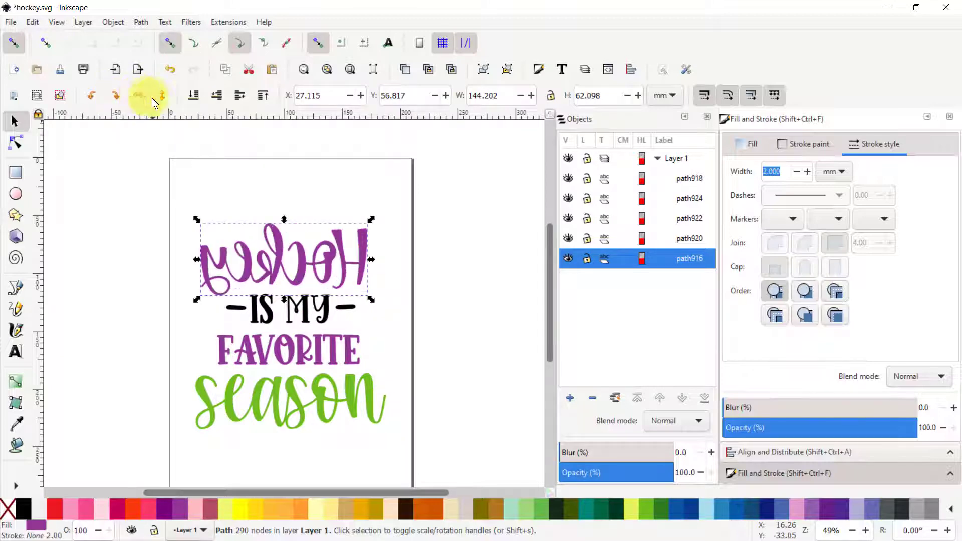
left_click(162, 95)
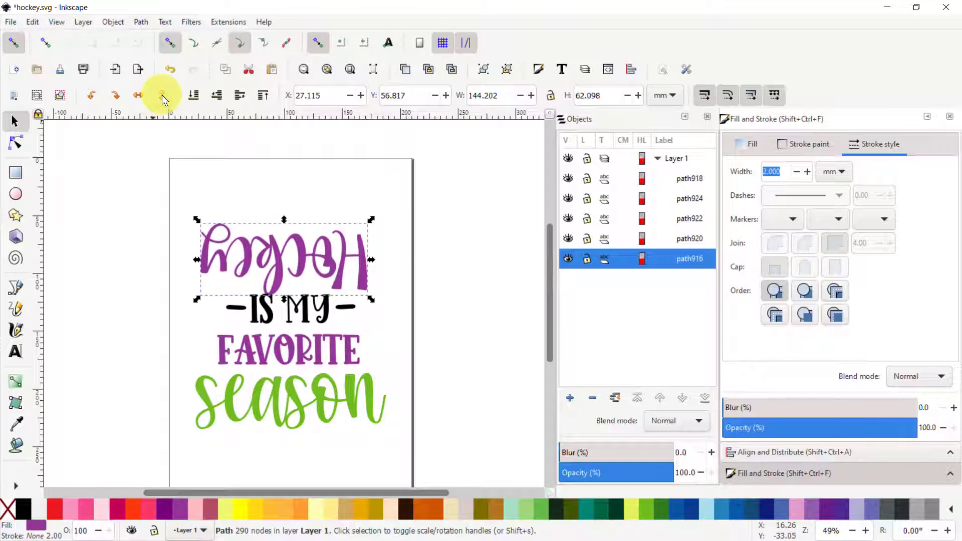
left_click(160, 95)
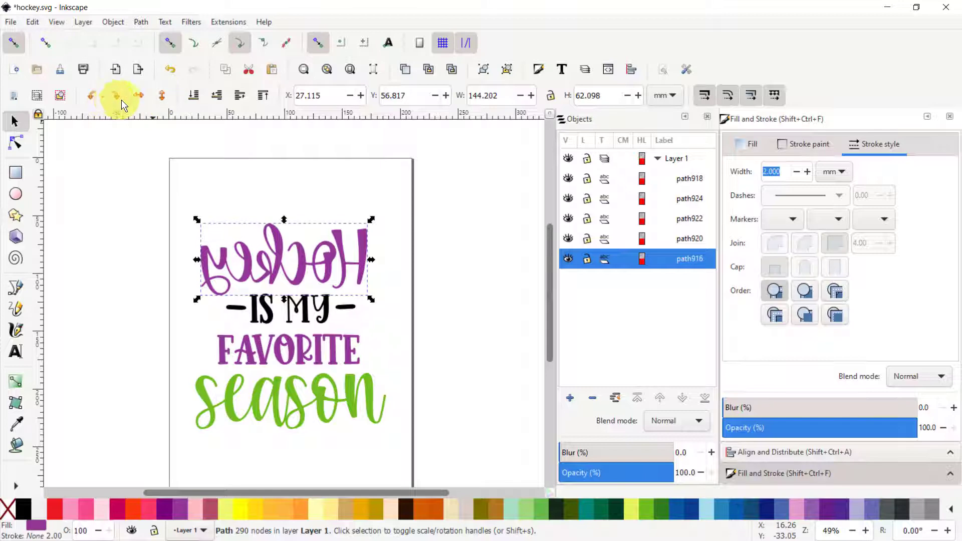
left_click(137, 96)
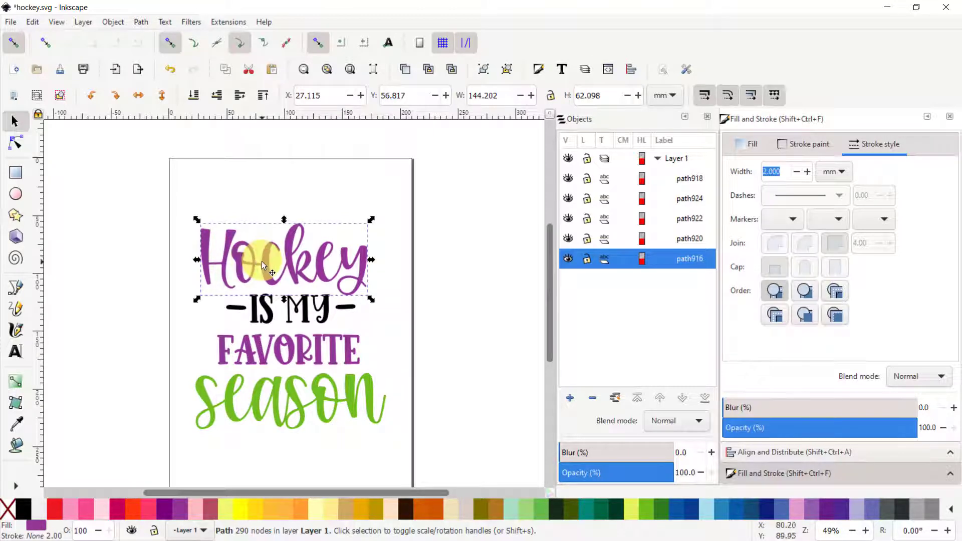
Move the word Hockey straight up to a Y position of about 38.9 mm and undo the move
left_click_drag(262, 261, 235, 241, "shift")
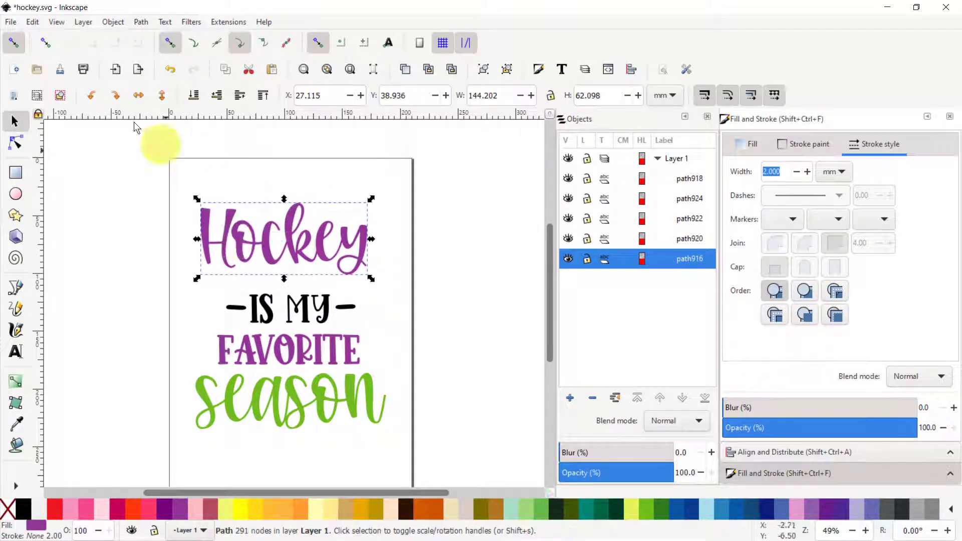
left_click(56, 22)
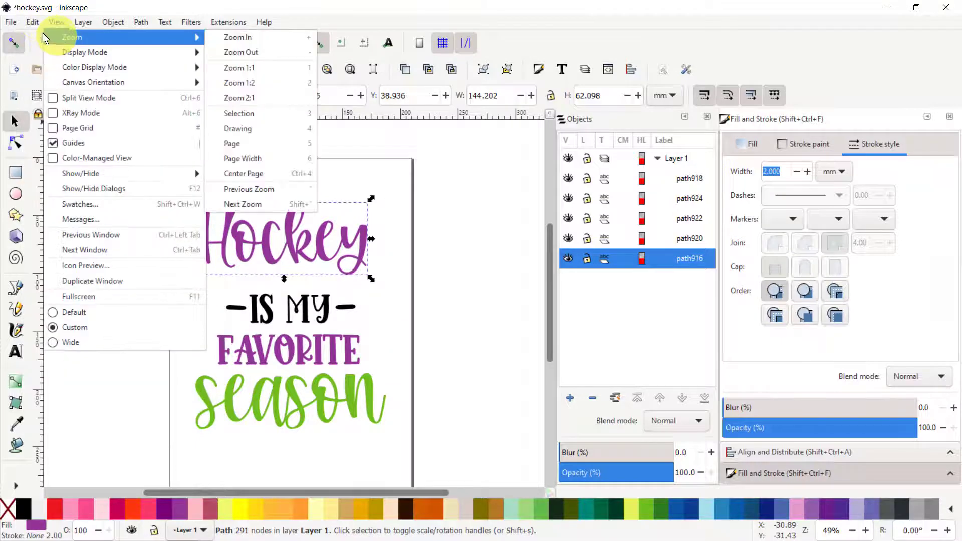
mouse_move(32, 22)
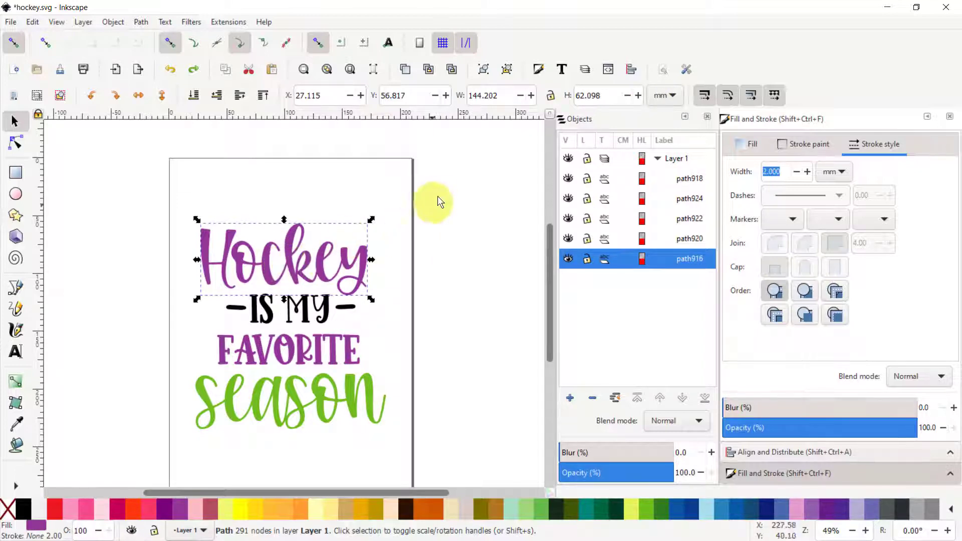
Increase the word Hockey's width to about 161 mm and its height to about 73.1 mm with the proportions unlocked
left_click(531, 95)
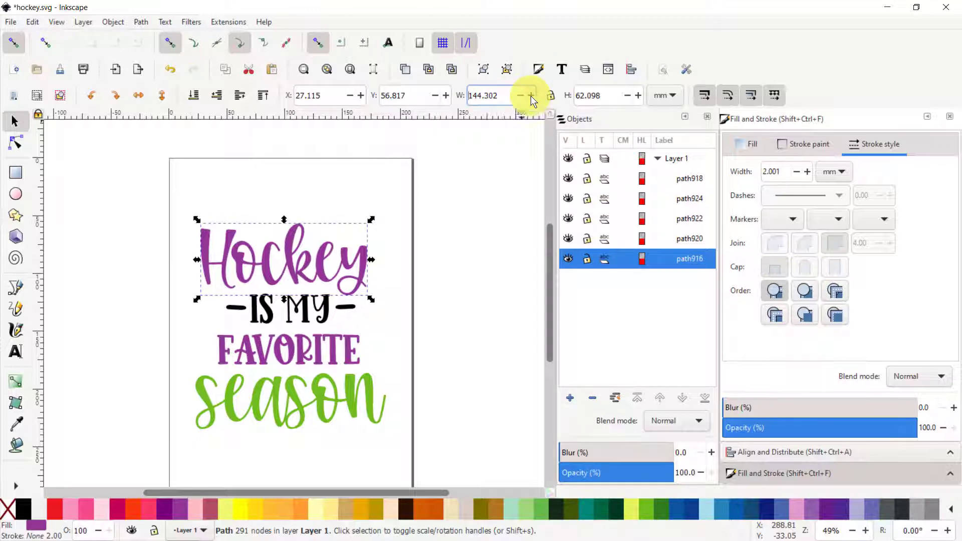
left_click(530, 95)
left_click(531, 95)
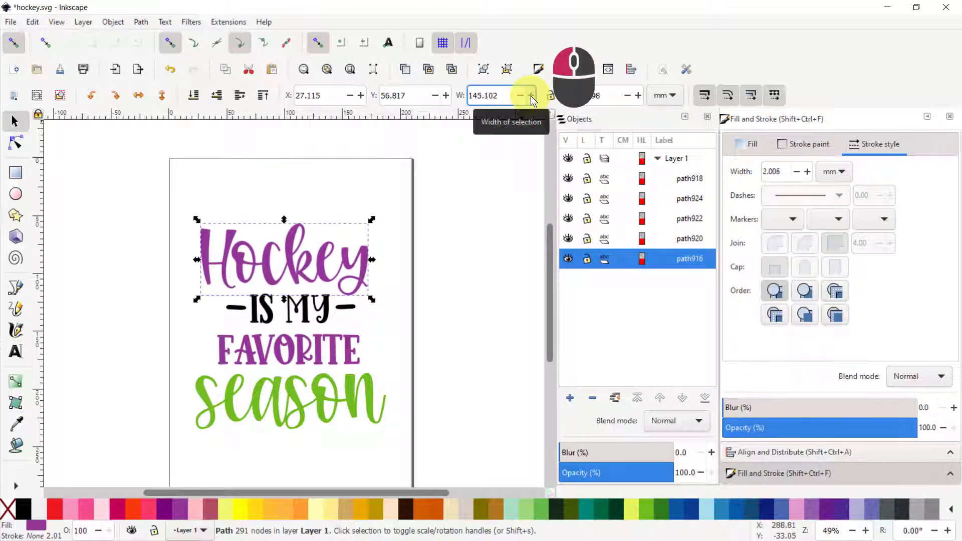
left_click(530, 95)
left_click(530, 95)
left_click(530, 95)
left_click(530, 95)
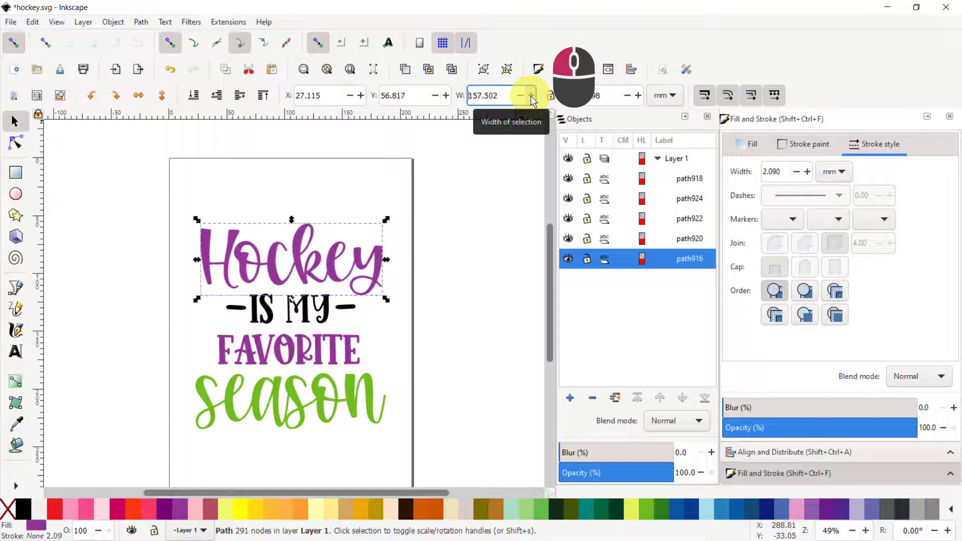
left_click(530, 95)
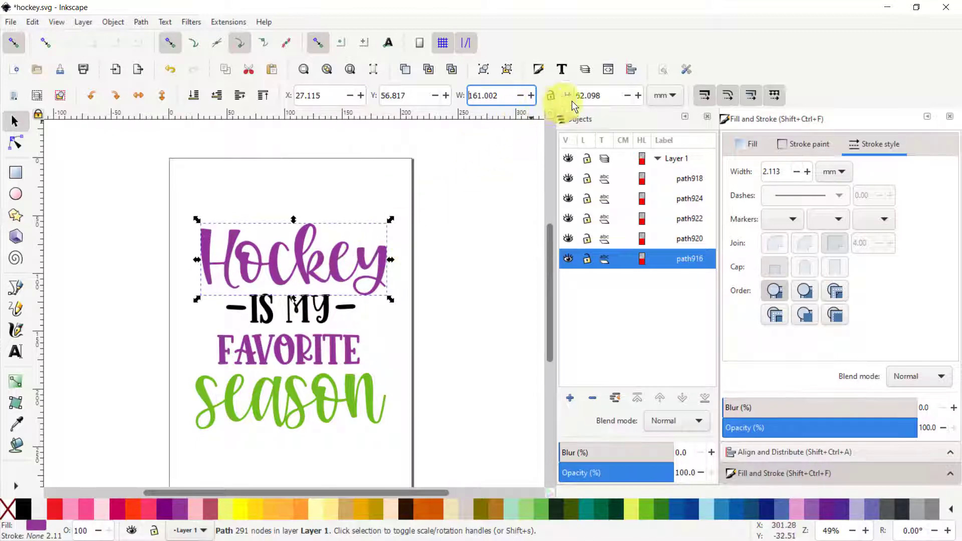
left_click(638, 95)
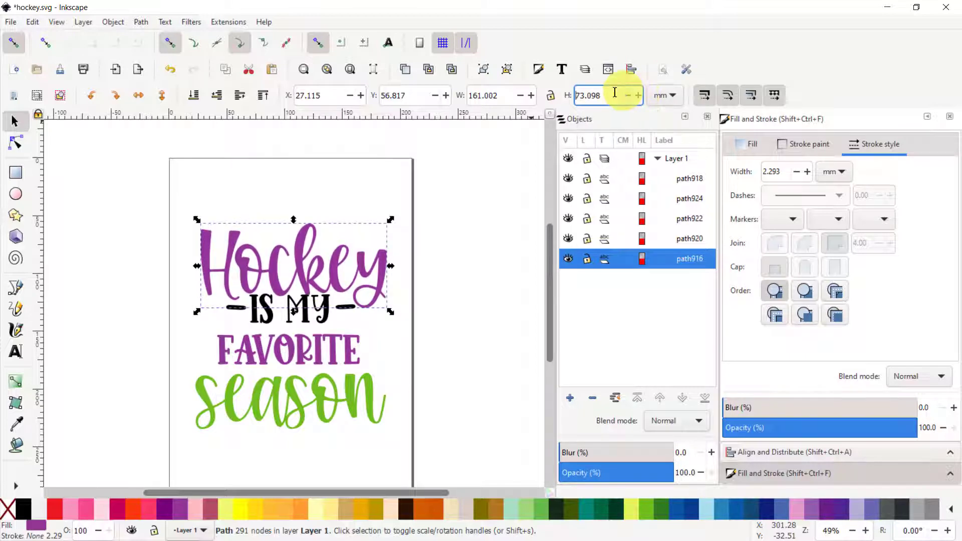
Undo the height and width changes on the word Hockey
left_click(32, 22)
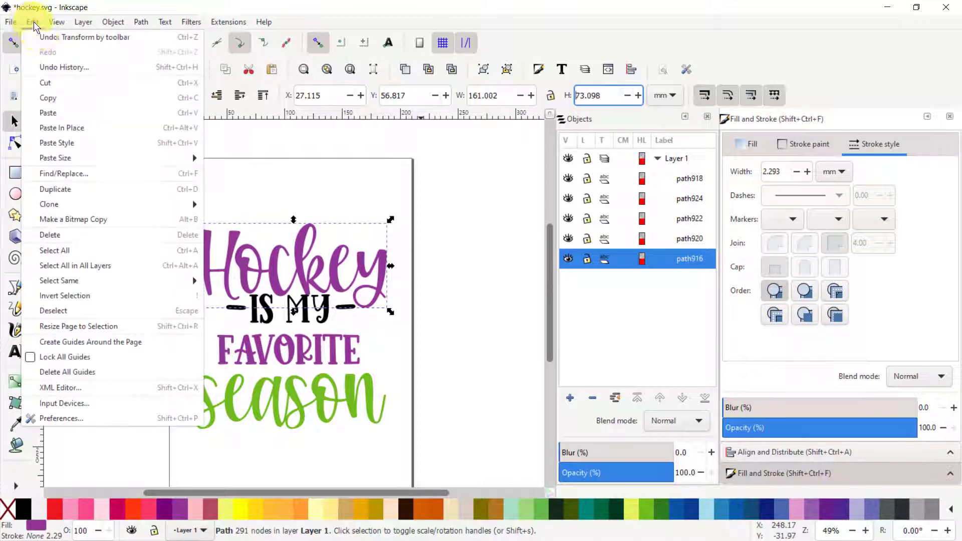
left_click(46, 36)
left_click(33, 21)
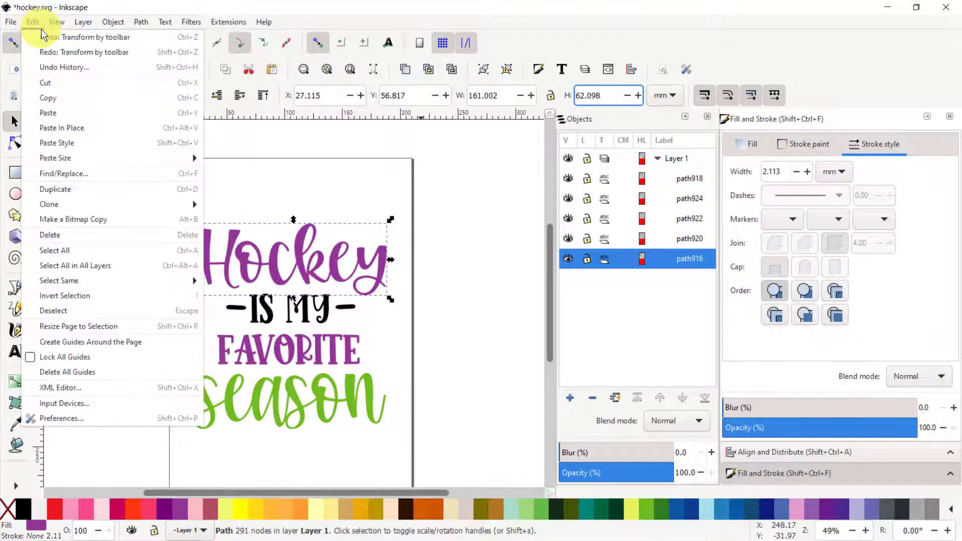
left_click(45, 40)
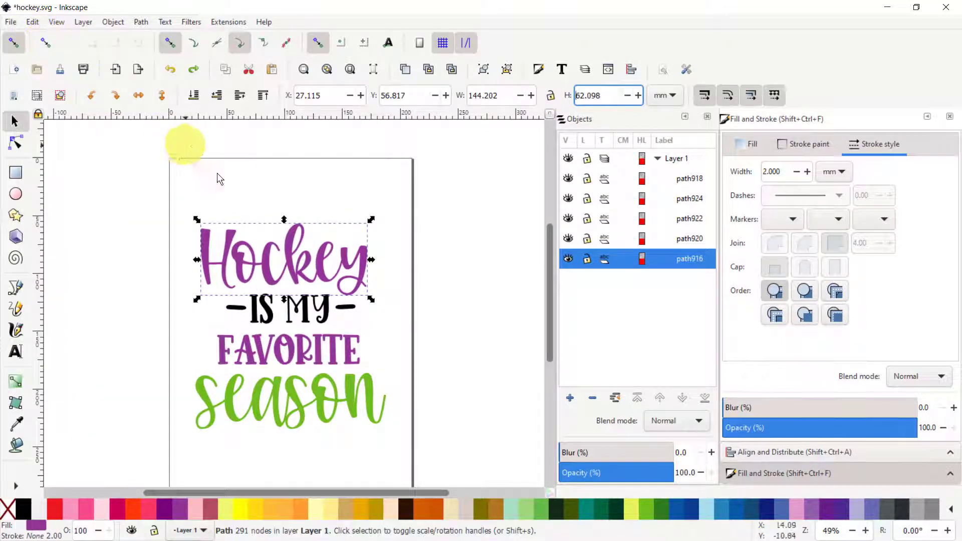
Move the word Hockey up to about X 32 mm, Y 40 mm and lock its width-to-height ratio
left_click(32, 20)
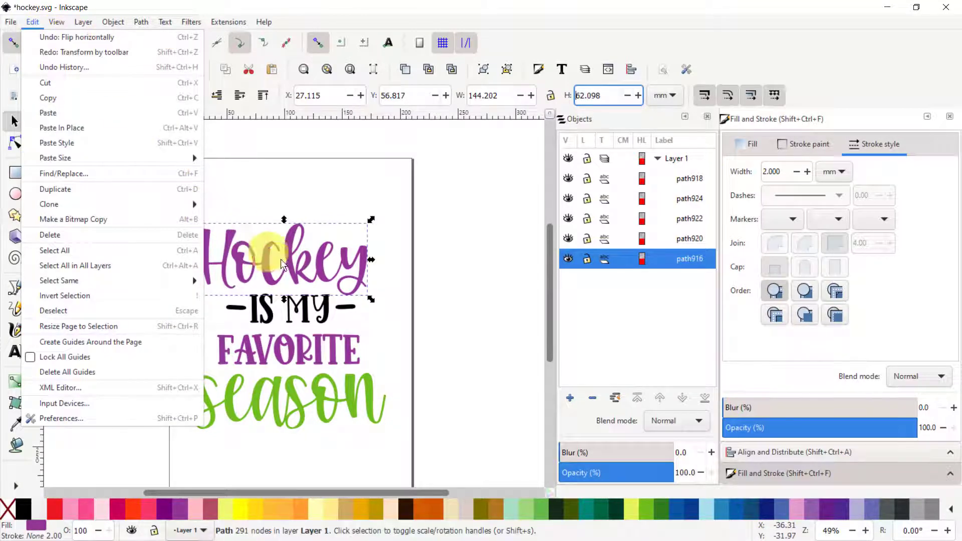
left_click(268, 270)
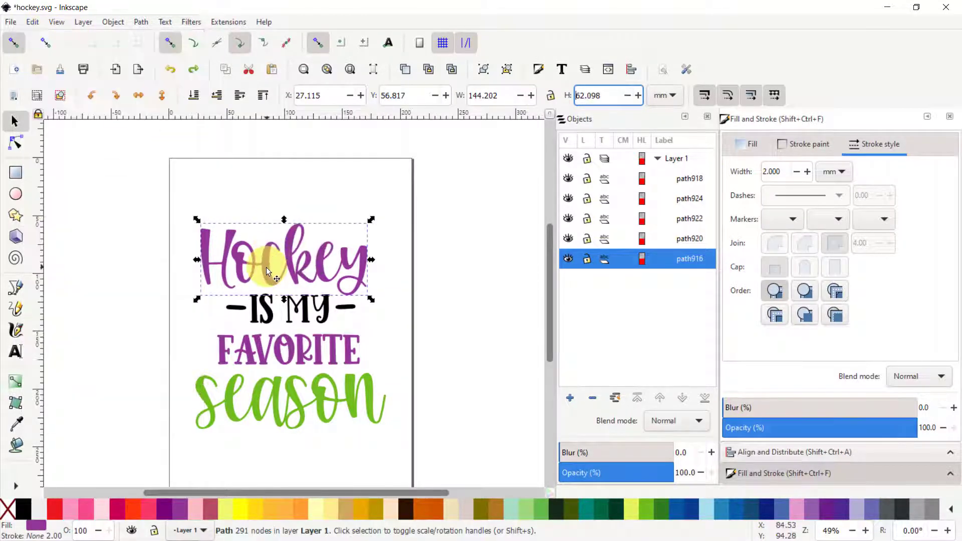
left_click_drag(268, 271, 274, 244)
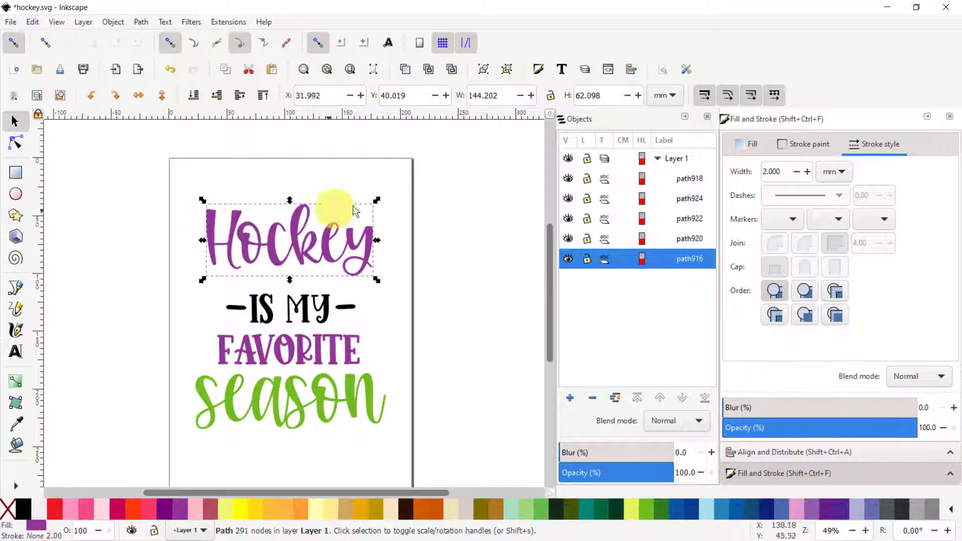
left_click(551, 95)
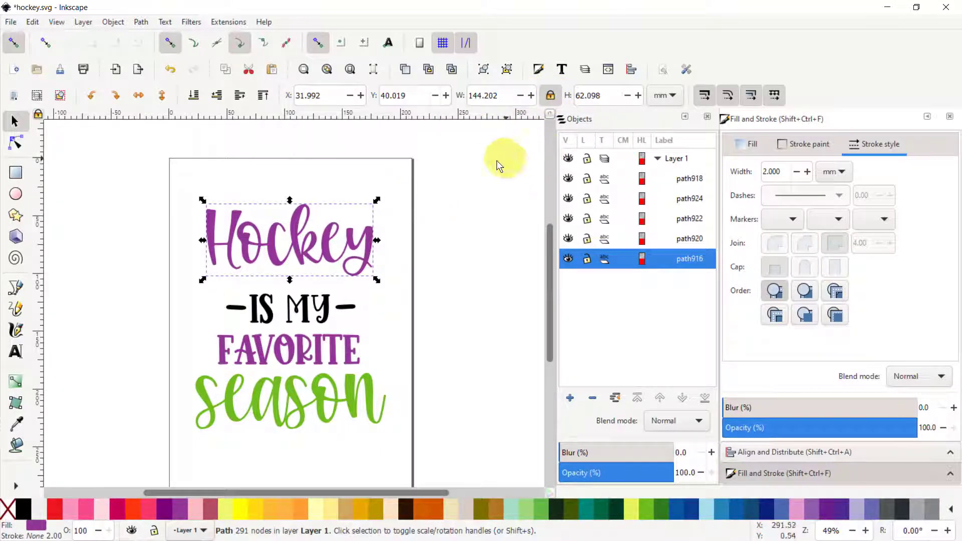
Scale the word Hockey to a 160 mm width with proportions locked and move it to about X 26 mm, Y 20.5 mm
triple_click(501, 95)
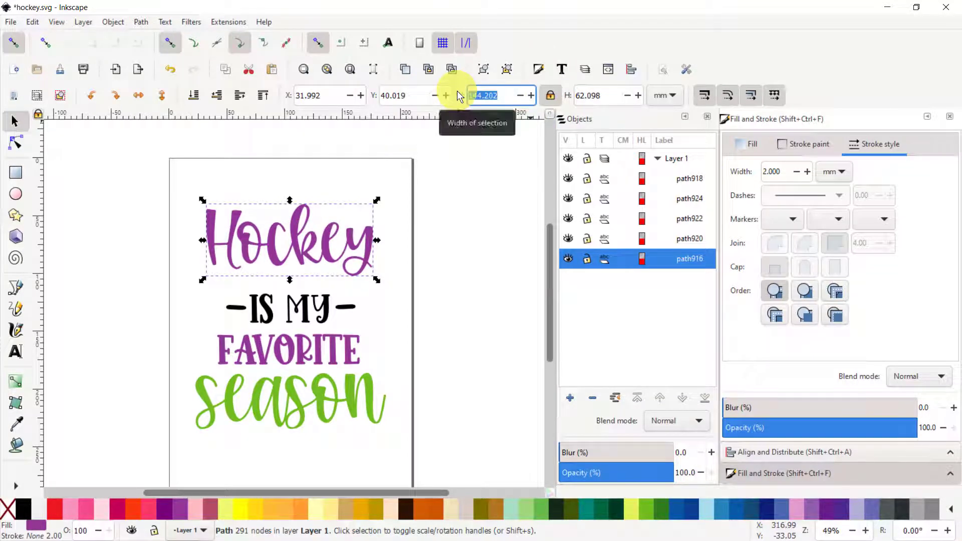
type("160")
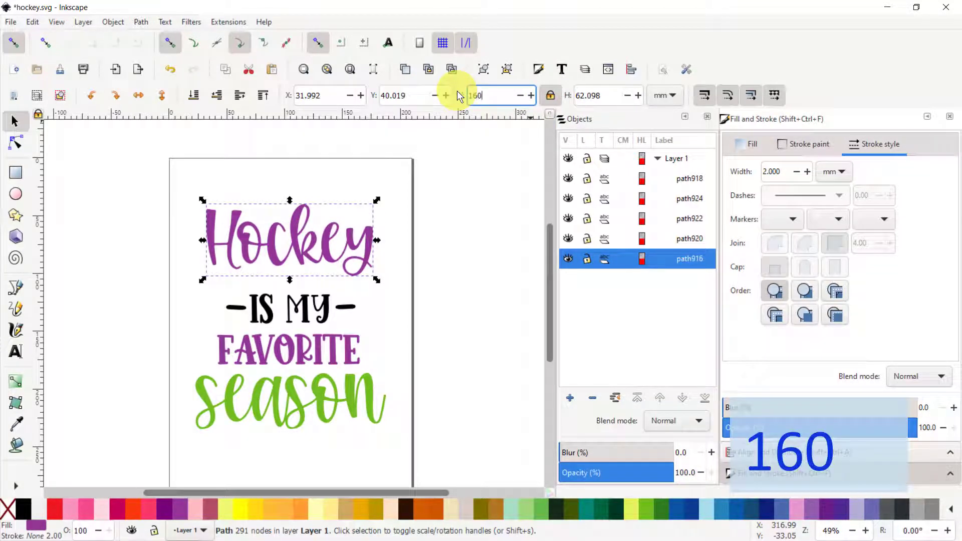
key("Return")
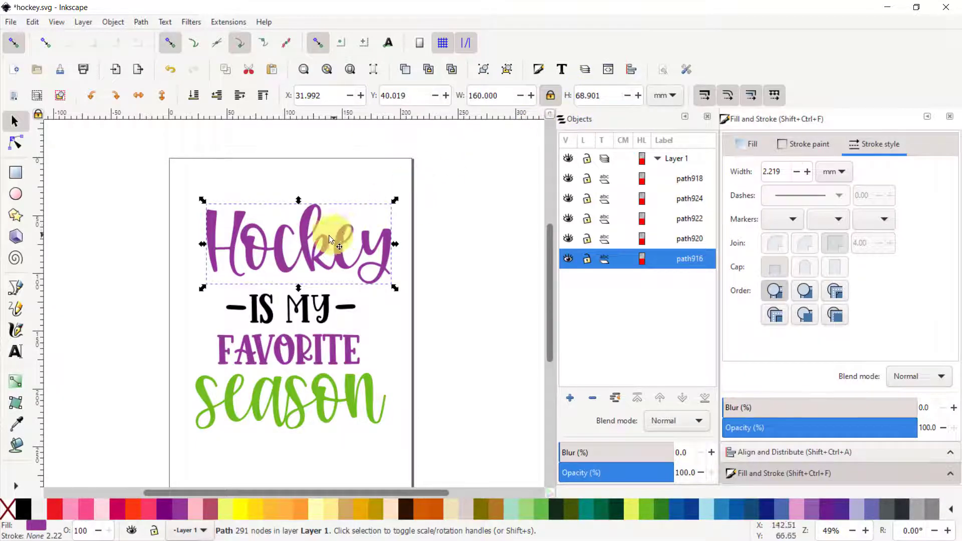
left_click(302, 239)
left_click_drag(302, 237, 295, 215)
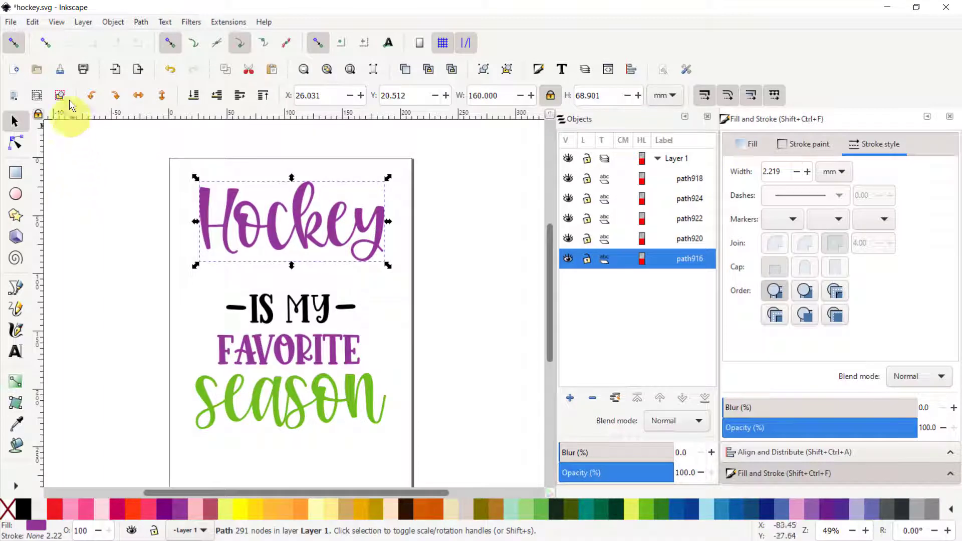
Undo the last move and the width change on the word Hockey
left_click(31, 22)
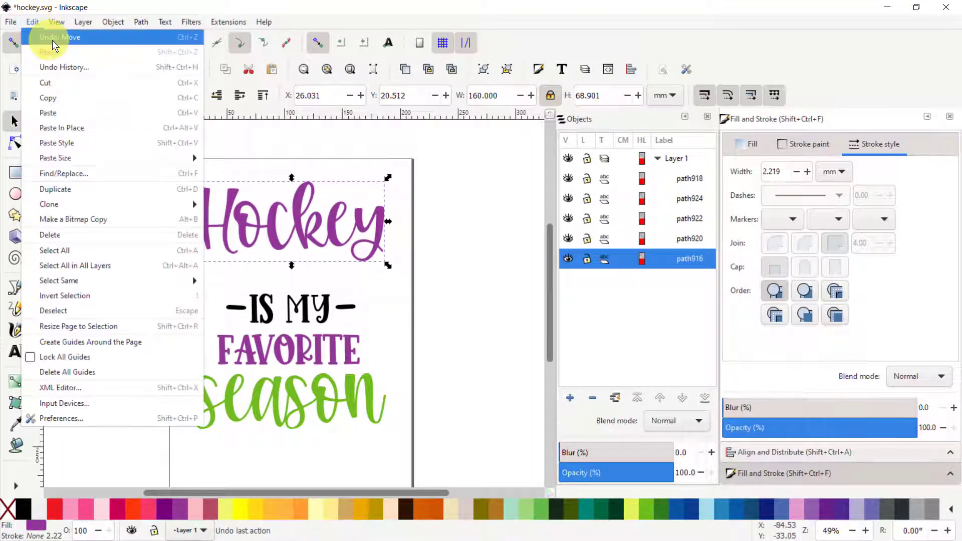
left_click(54, 37)
left_click(35, 22)
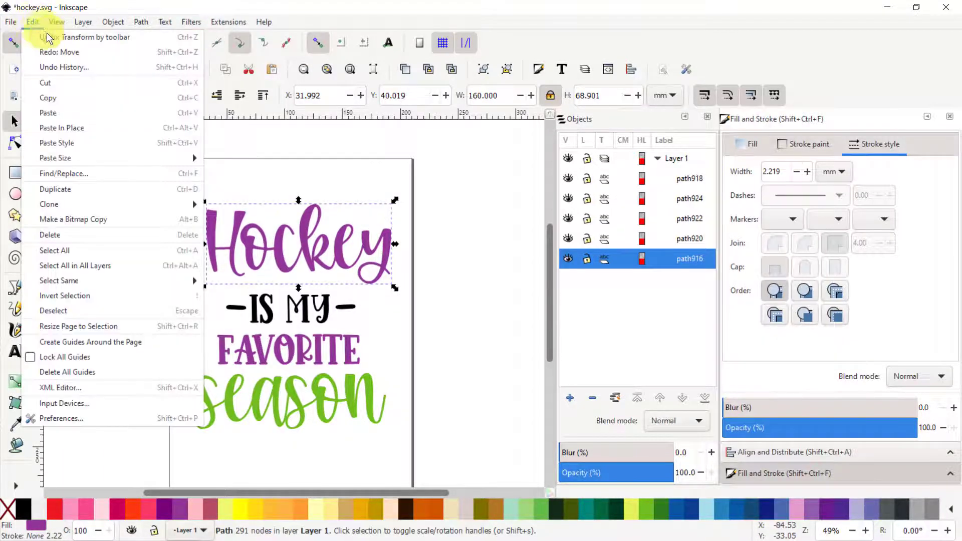
left_click(50, 36)
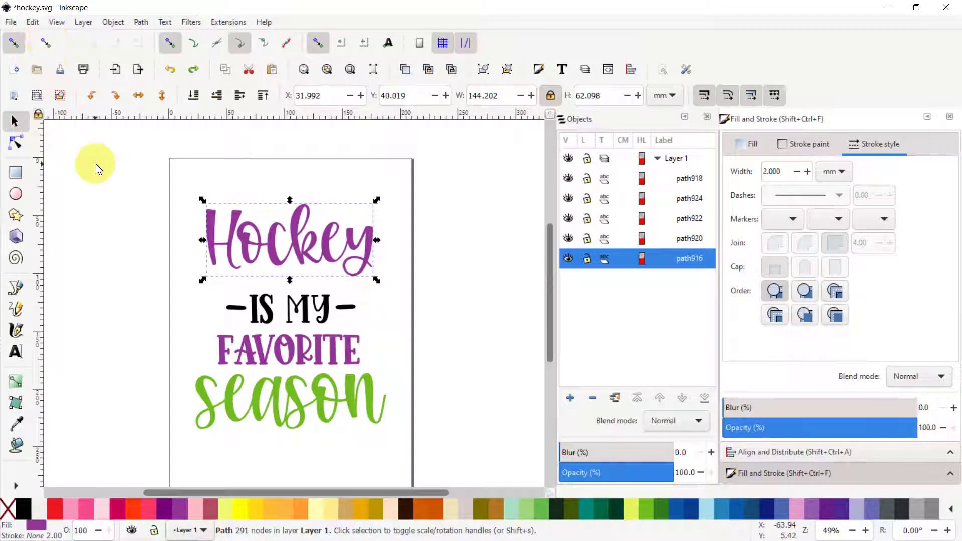
Turn scaling of stroke width and rounded rectangle corners off and back on
left_click(707, 96)
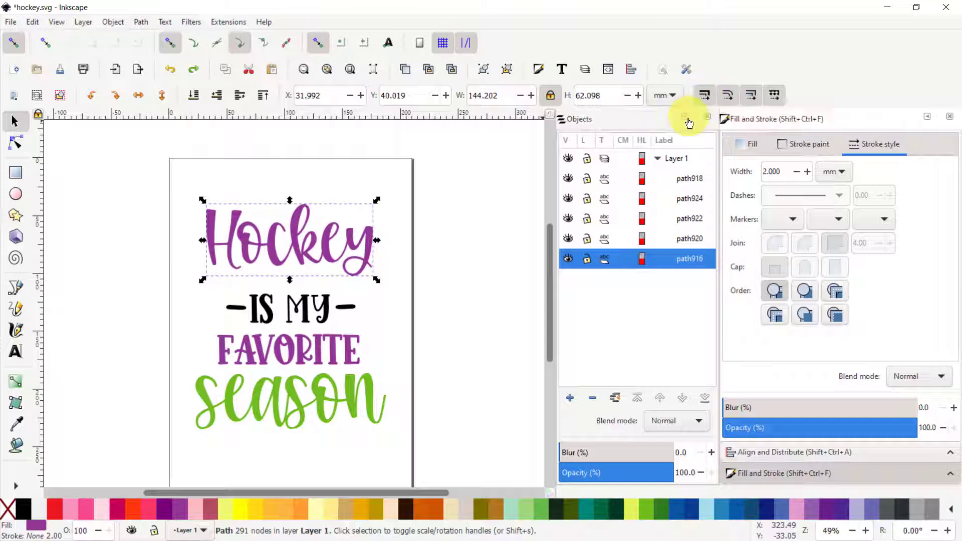
left_click(766, 99)
left_click(701, 97)
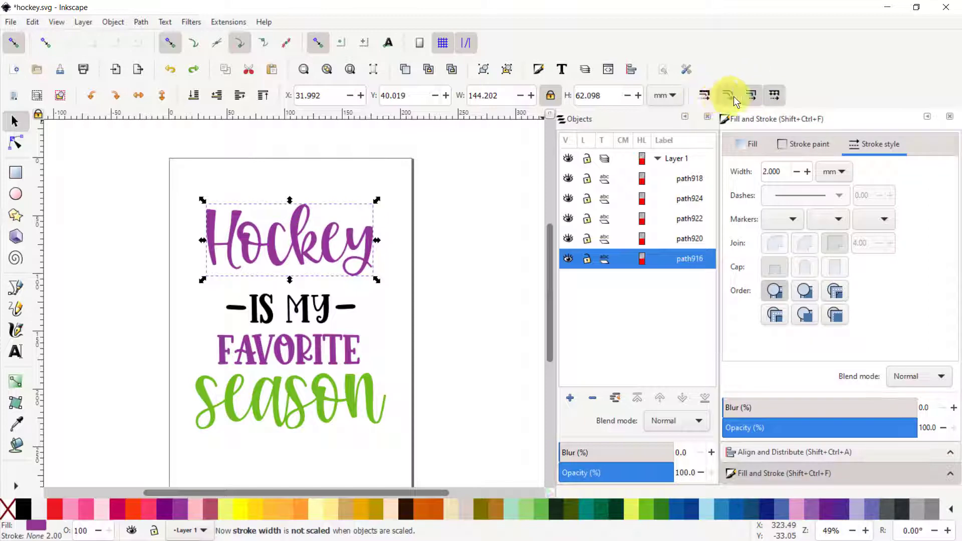
left_click(730, 98)
left_click(703, 96)
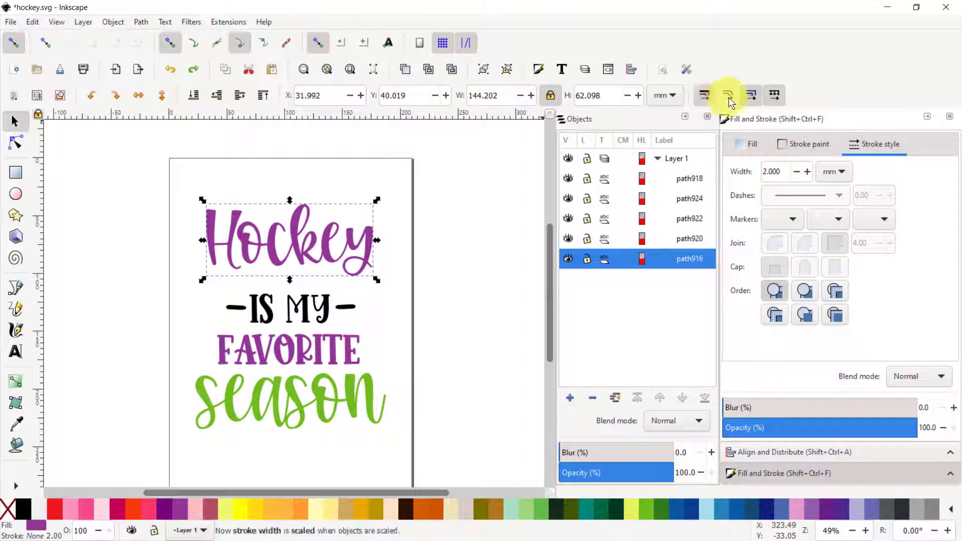
left_click(729, 97)
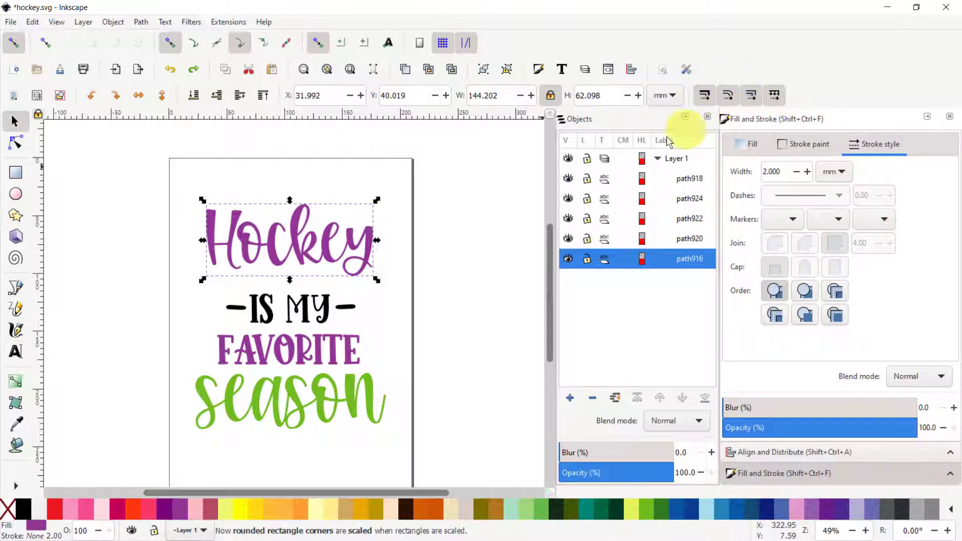
Insert new nodes twice between the upper two nodes on the outer left edge of the H in Hockey
left_click(16, 145)
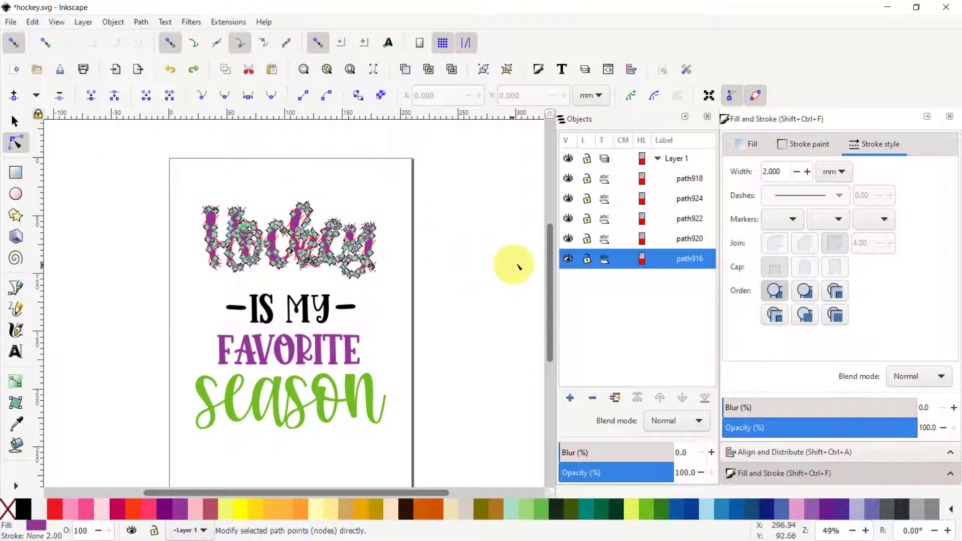
left_click(255, 256, "ctrl")
scroll(254, 263, "up", 2)
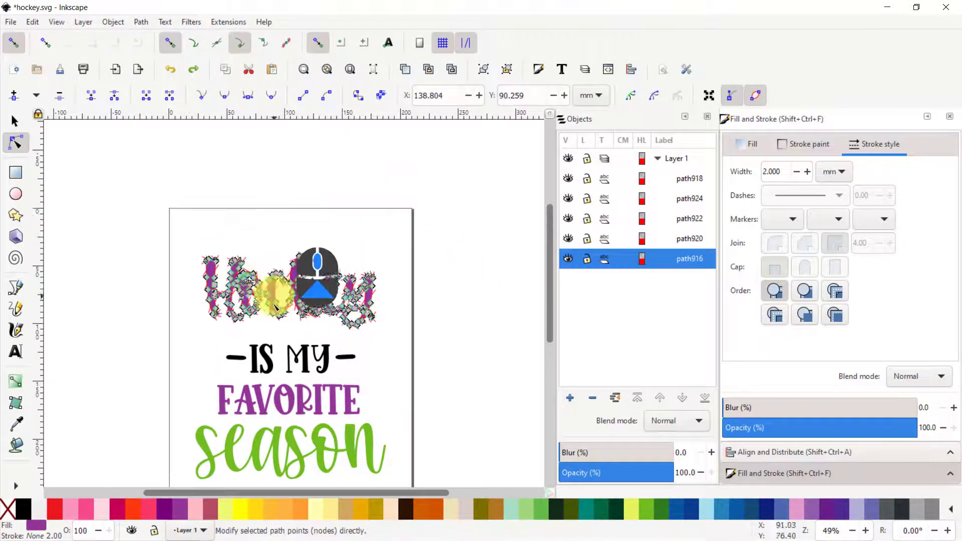
scroll(253, 312, "up", 2)
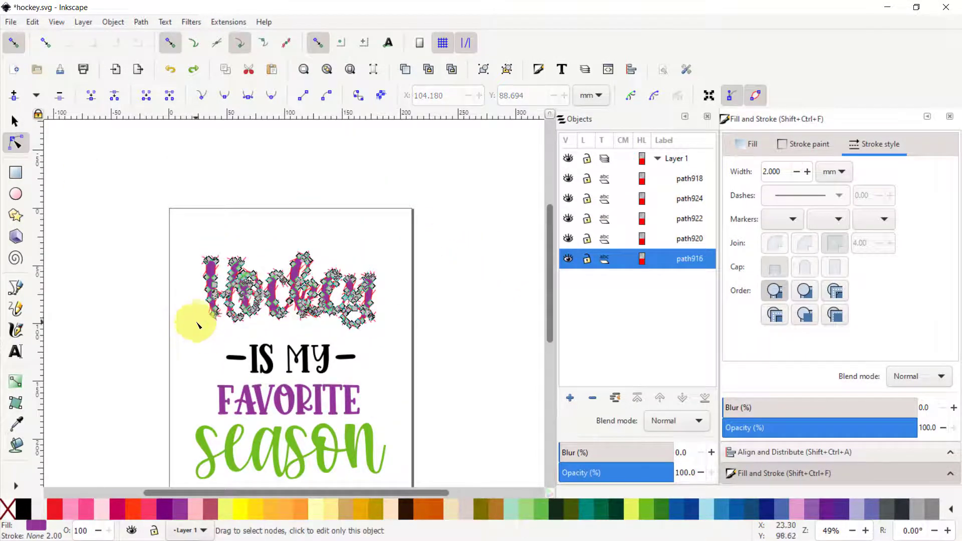
scroll(188, 311, "up", 4)
scroll(197, 174, "up", 3)
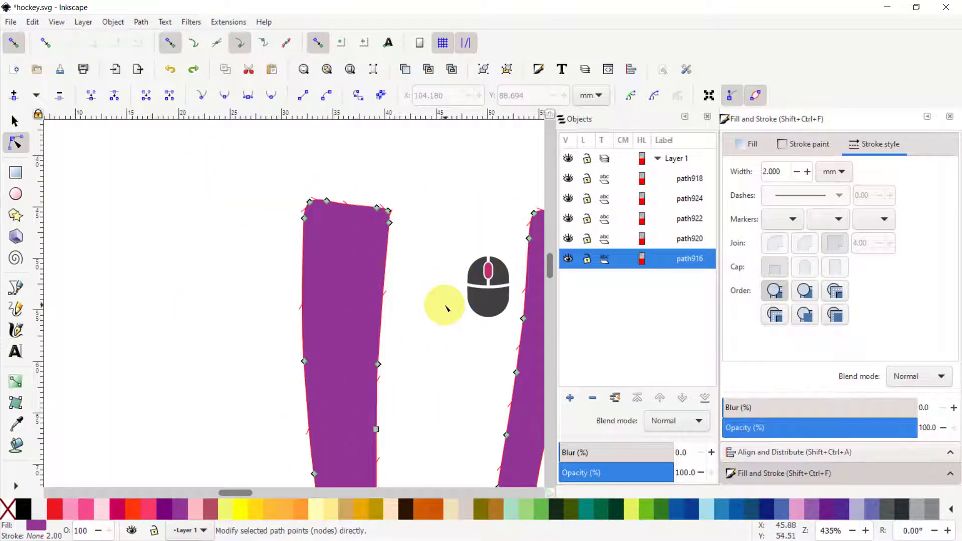
left_click_drag(445, 307, 315, 330)
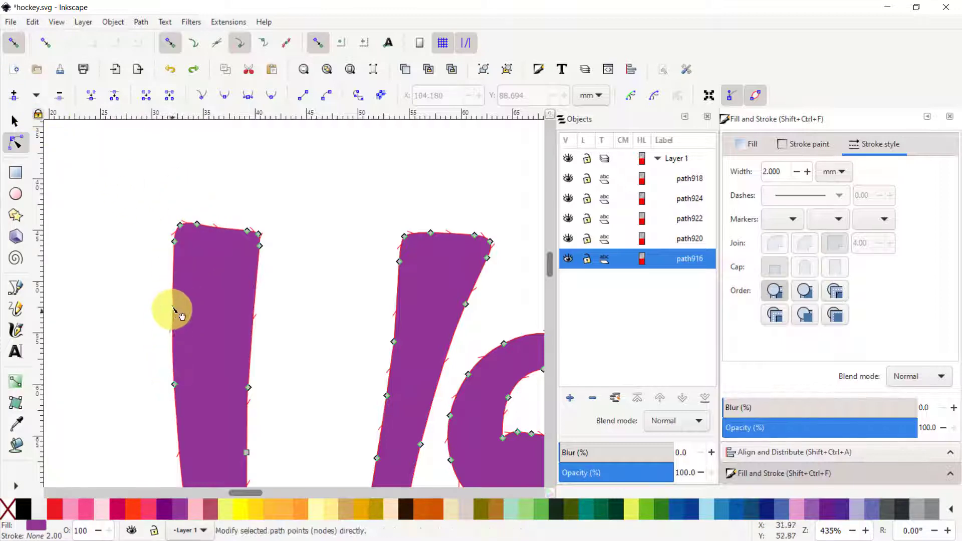
left_click(175, 243)
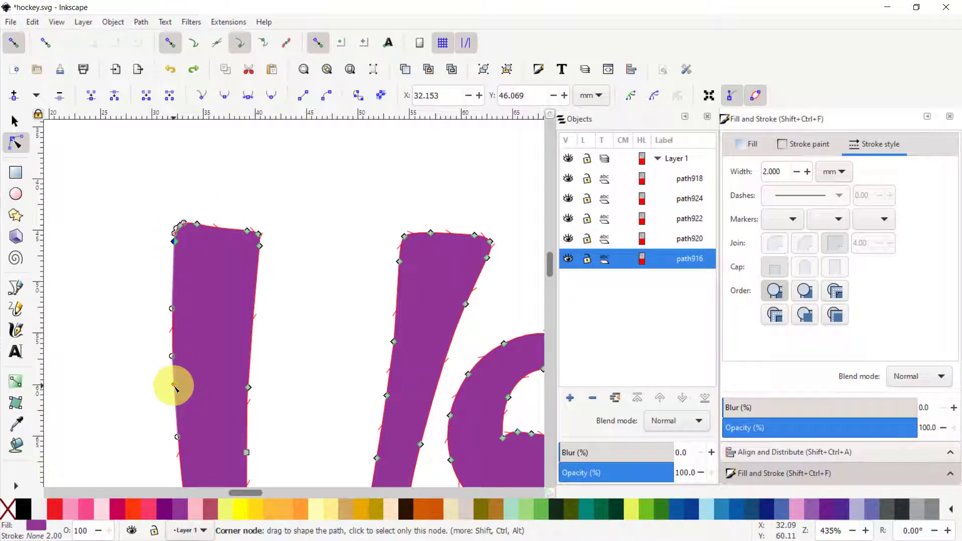
key("shift")
left_click(174, 384, "shift")
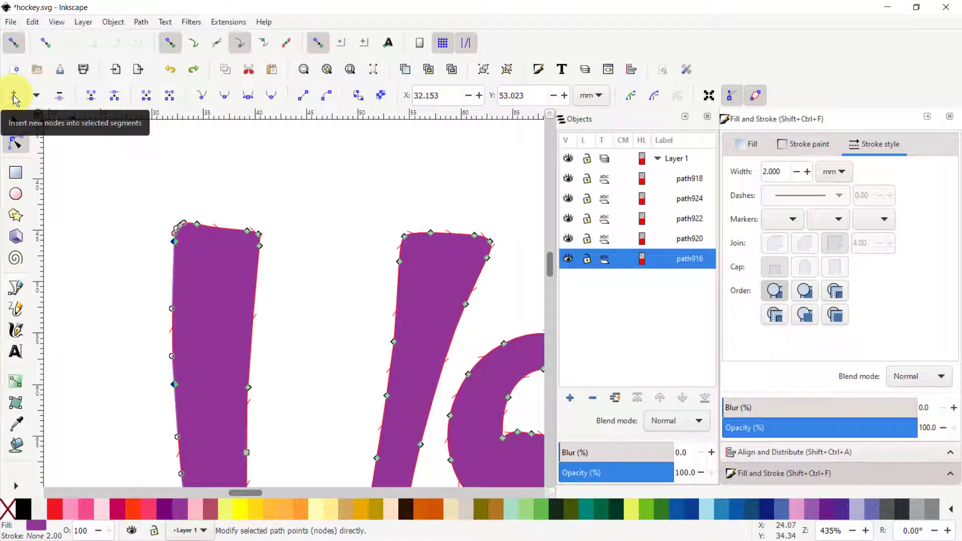
left_click(14, 95)
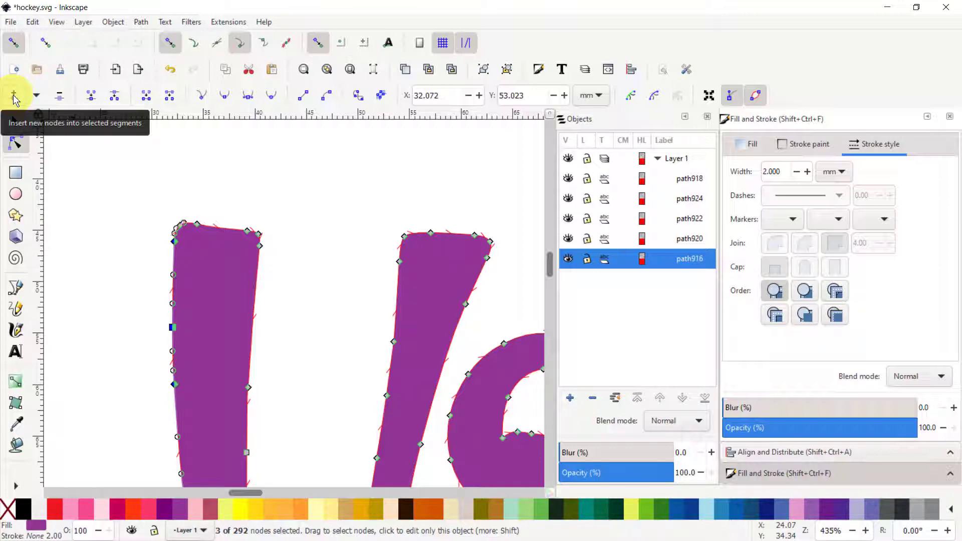
left_click(14, 95)
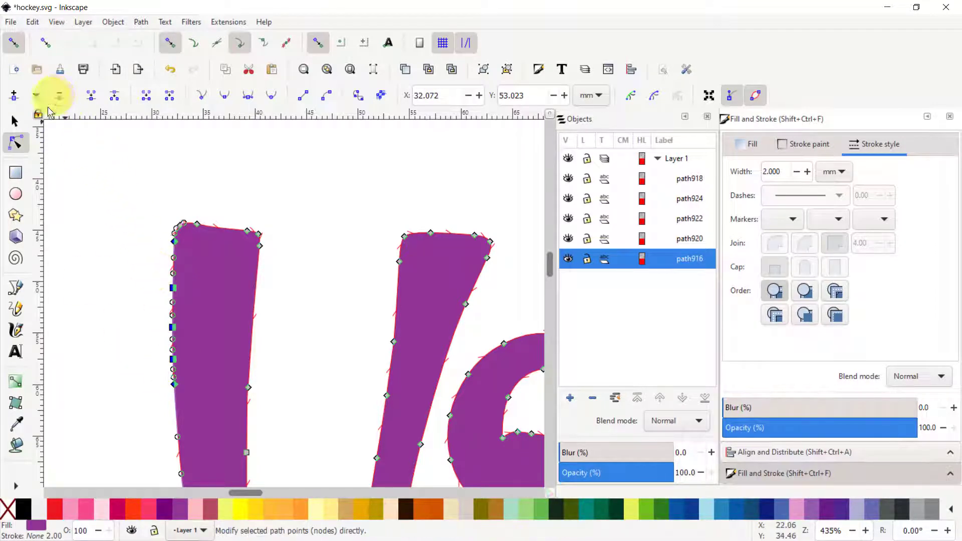
Delete the uppermost of the newly inserted nodes on the H's outer left edge
left_click(130, 262)
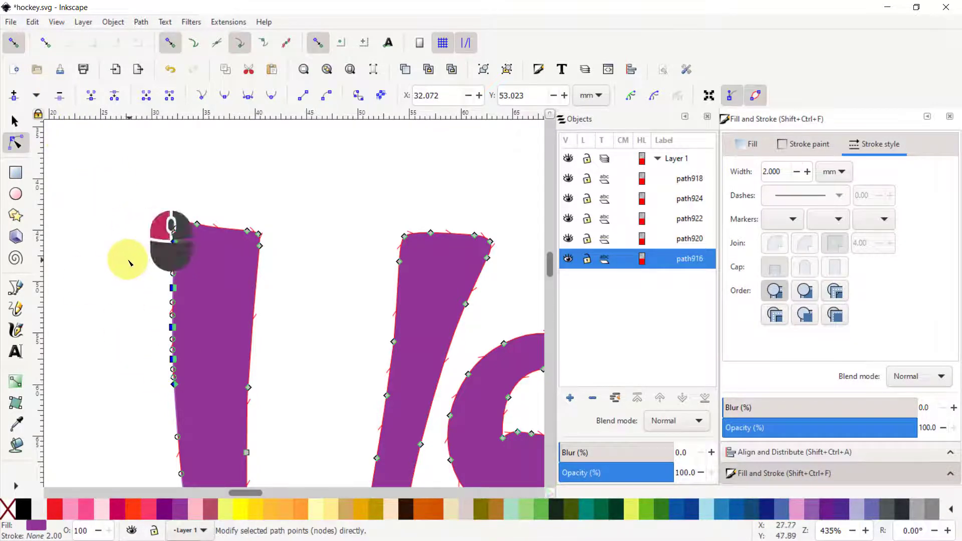
left_click(173, 288)
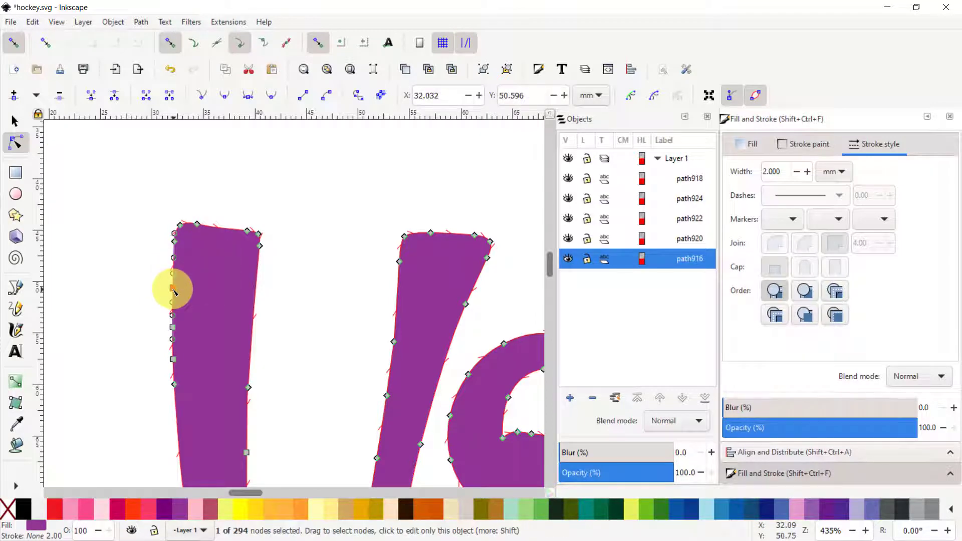
left_click(59, 95)
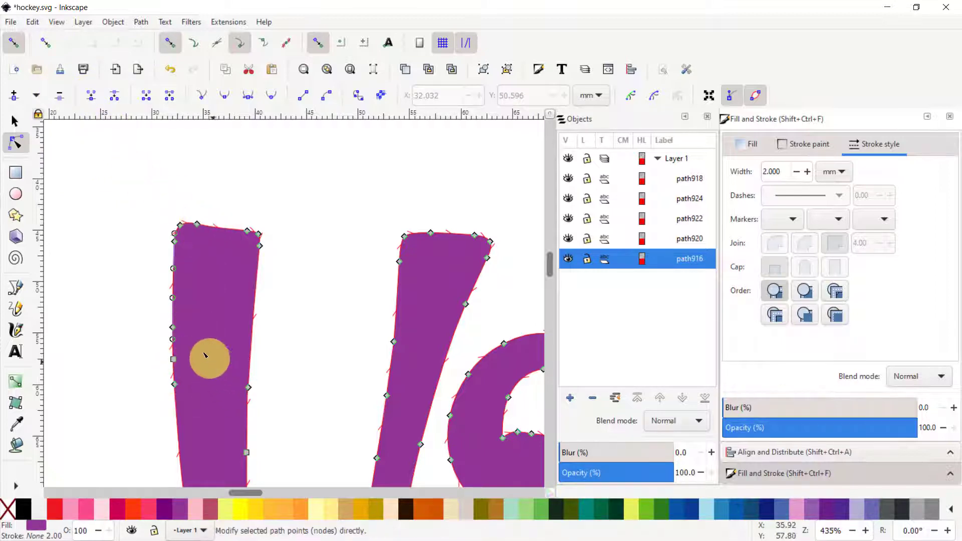
Move the node on the right edge of the H's left stem slightly up, break the path there and pull the two ends apart
left_click_drag(249, 389, 253, 368)
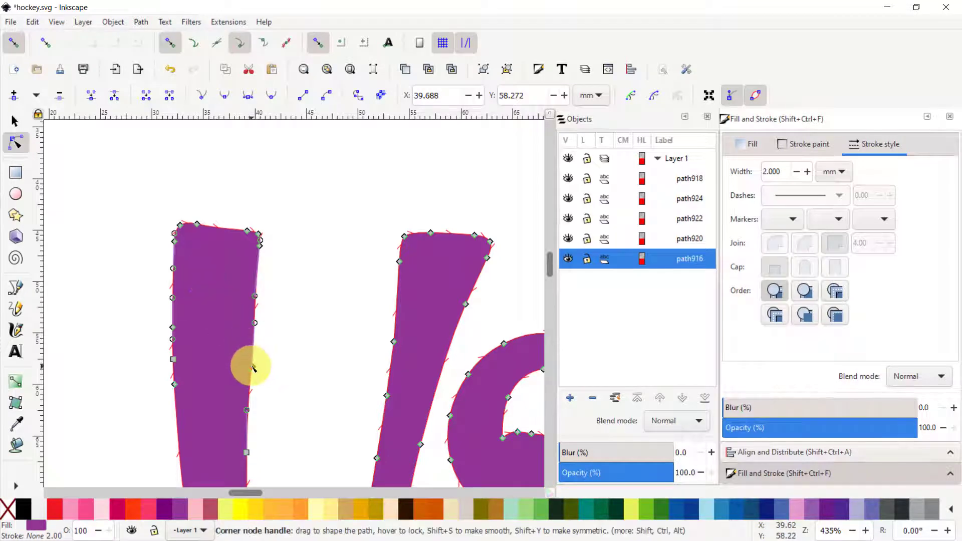
left_click_drag(256, 364, 252, 368)
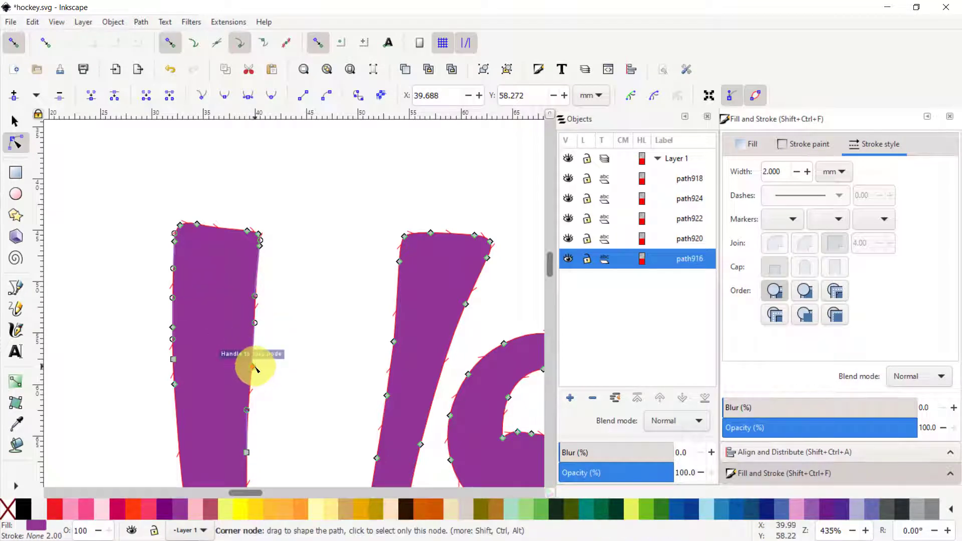
left_click(254, 368)
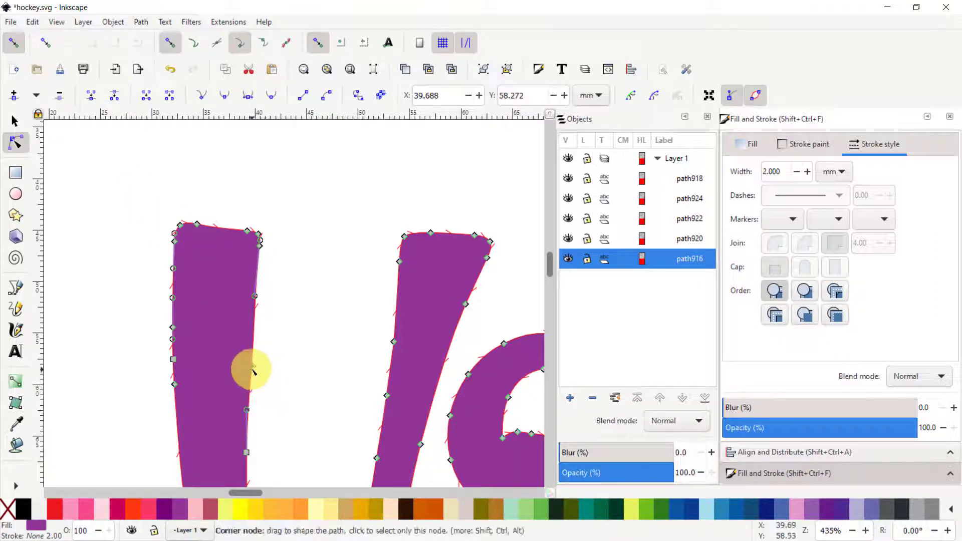
left_click_drag(253, 369, 276, 399)
mouse_move(253, 368)
left_mouse_down()
mouse_move(236, 344)
mouse_move(251, 354)
left_mouse_up()
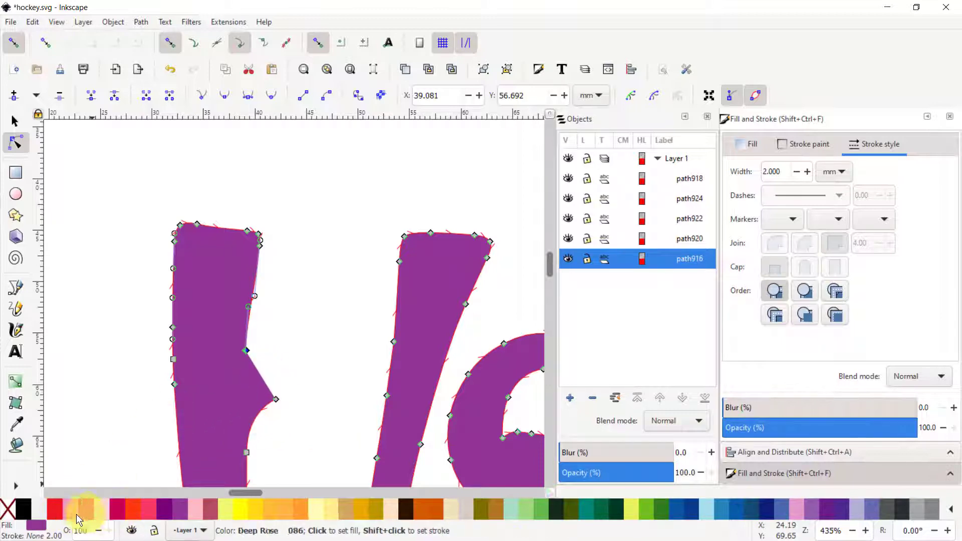
Replace the fill of the Hockey path with a pink stroke 0.75 mm wide
left_click(9, 513)
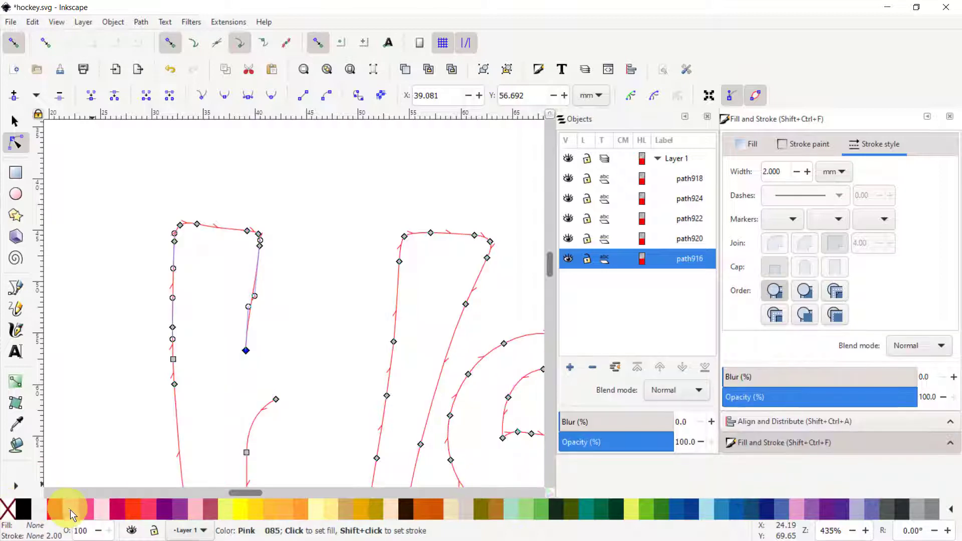
right_click(86, 509)
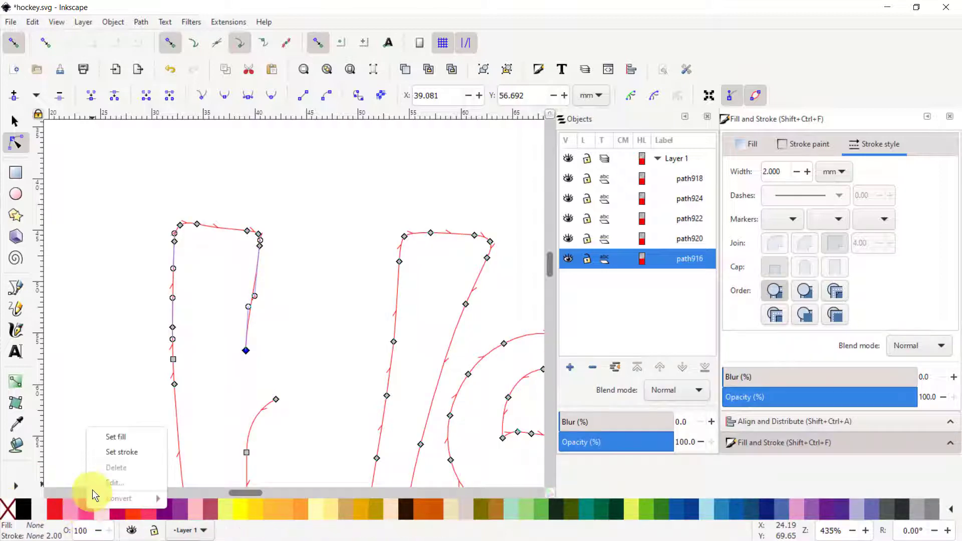
left_click(118, 453)
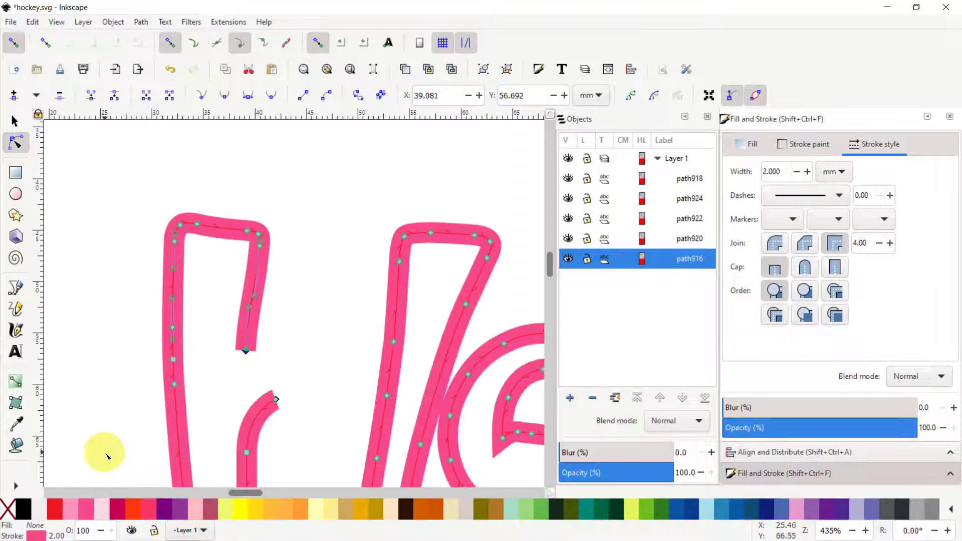
right_click(60, 535)
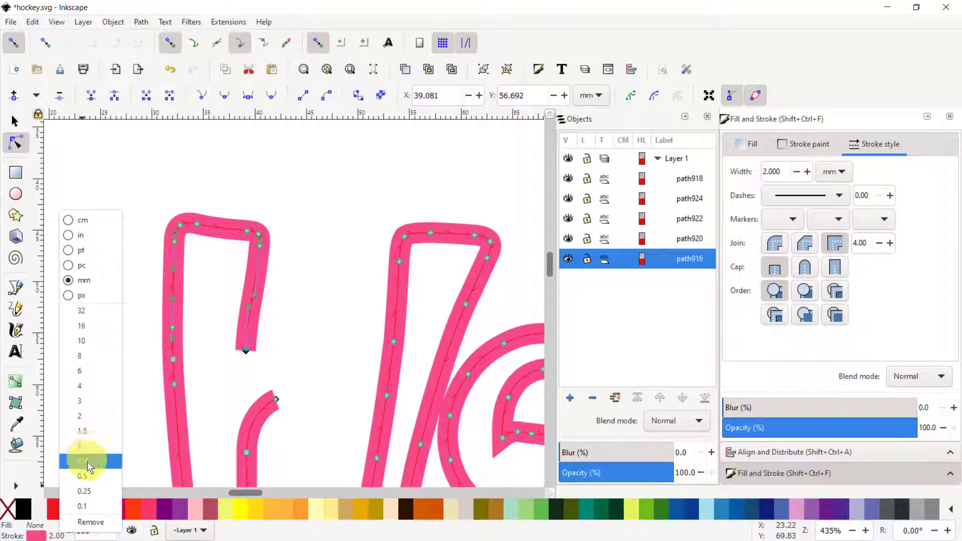
left_click(89, 461)
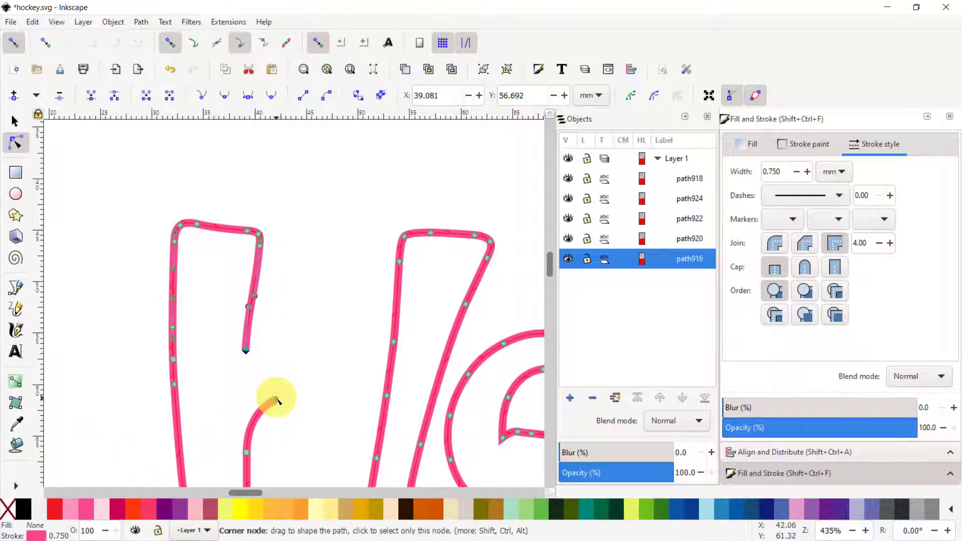
Move the lower loose end to about X 39.3 mm, Y 60.9 mm and join both end nodes with a new segment
left_click_drag(277, 399, 248, 394)
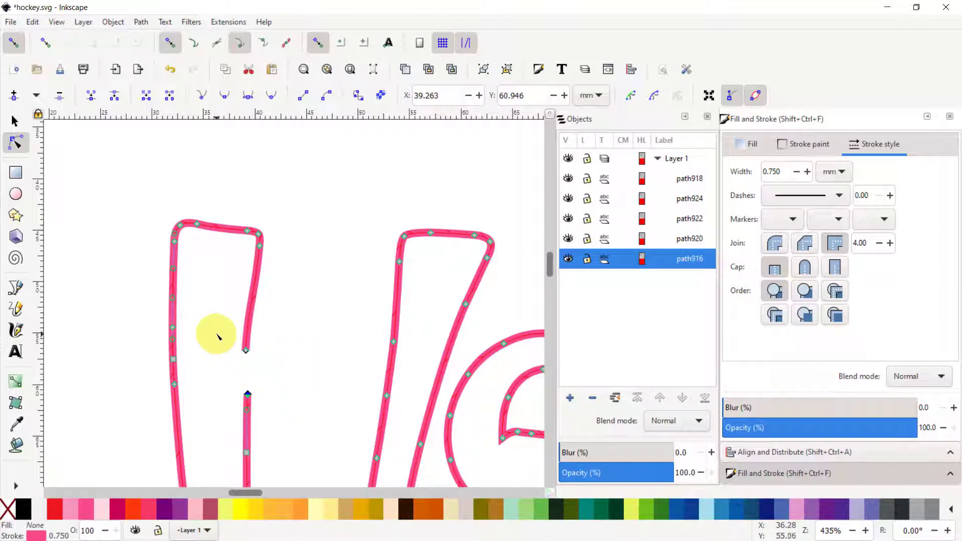
left_click_drag(217, 333, 275, 418)
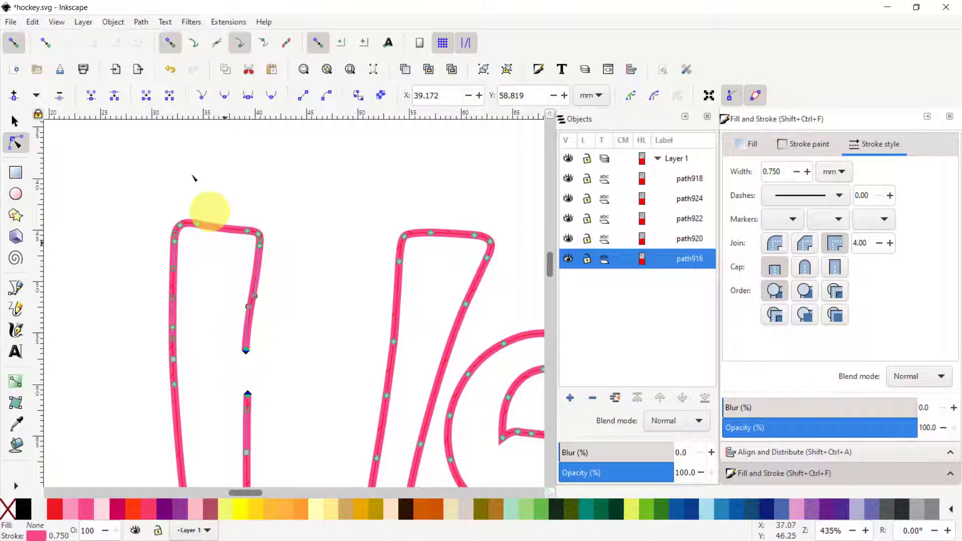
left_click(147, 95)
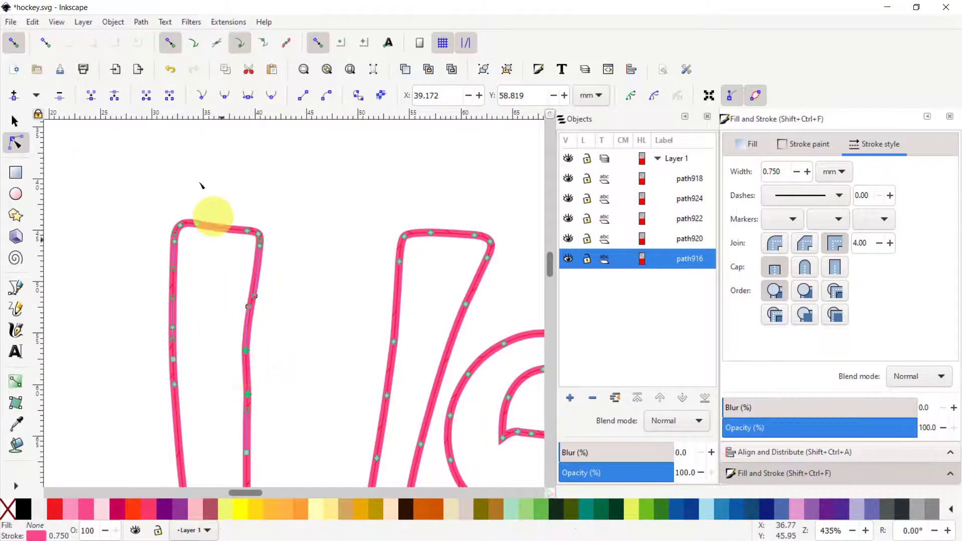
Undo the last segment join and merge the two loose end nodes on the H stem's right edge into one node
left_click(32, 21)
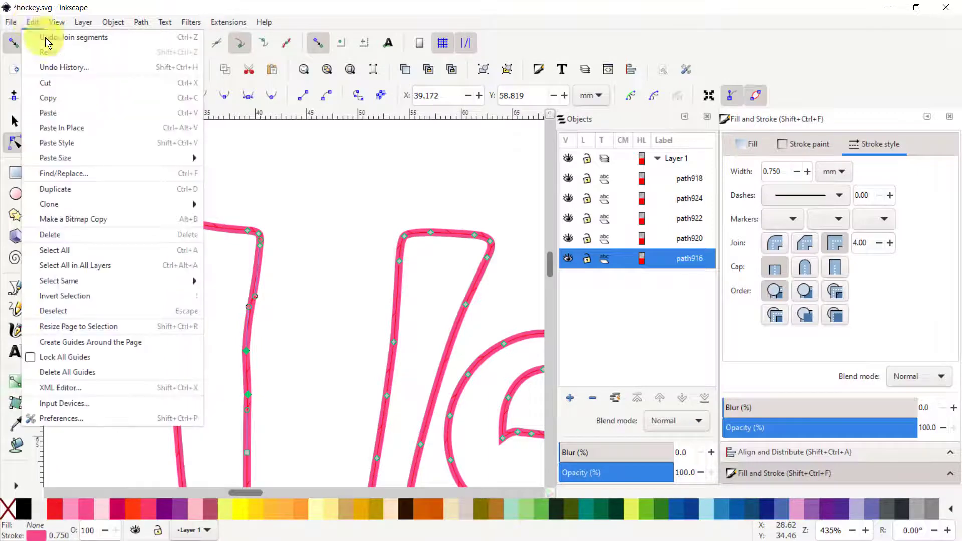
left_click(67, 36)
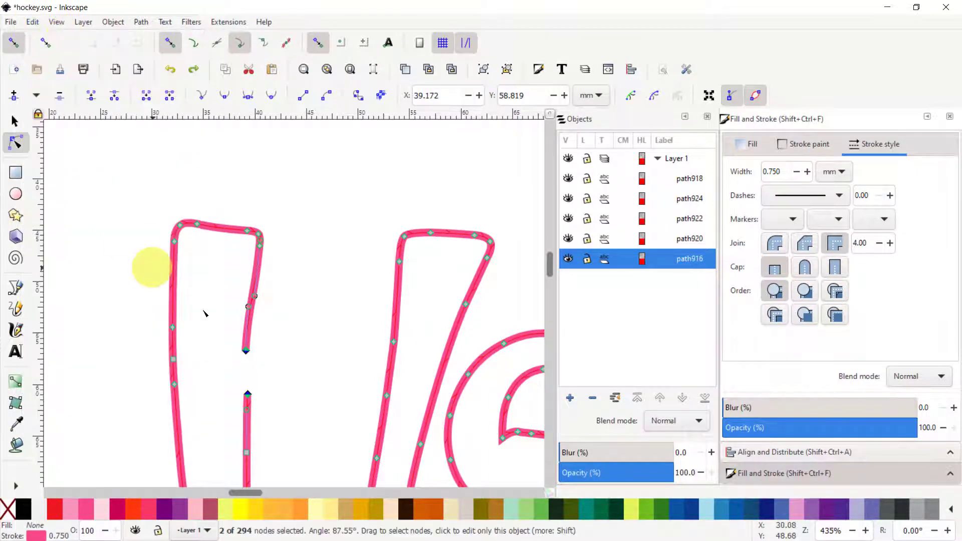
left_click(90, 98)
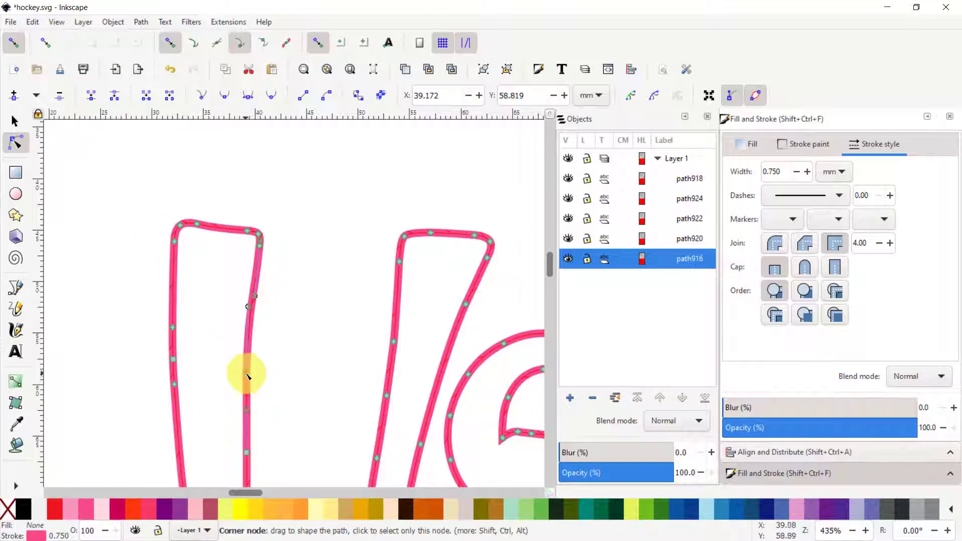
Reshape the edge above the merged node with its Bezier handles and place the node at about X 39.5 mm, Y 57.8 mm
left_click_drag(247, 375, 272, 361)
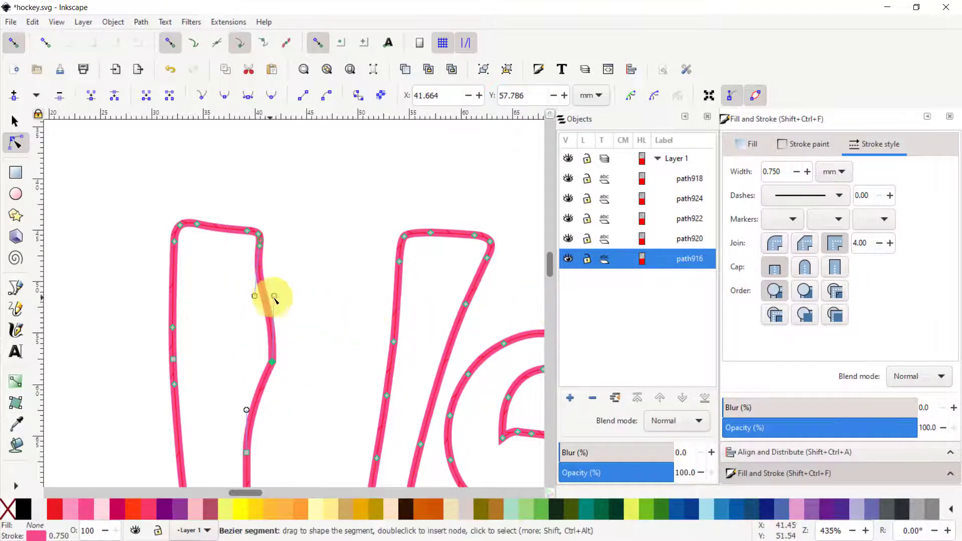
left_click_drag(274, 296, 337, 269)
mouse_move(255, 297)
left_mouse_down()
mouse_move(294, 264)
mouse_move(268, 289)
left_mouse_up()
left_click_drag(339, 269, 250, 362)
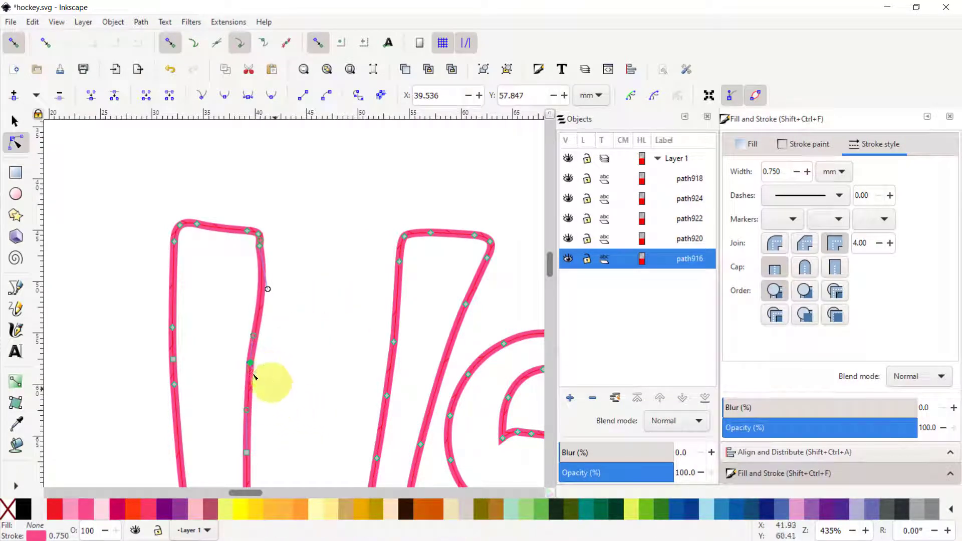
Move the lowest visible node on the H's outer left edge to about X 32.2 mm, Y 60.9 mm and make it symmetric
double_click(176, 383)
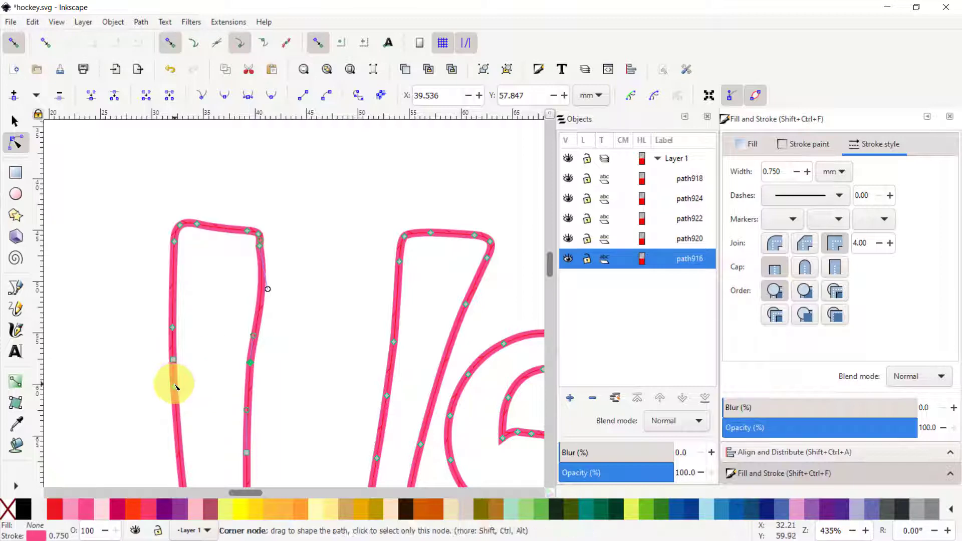
mouse_move(175, 383)
left_mouse_down()
mouse_move(195, 382)
mouse_move(174, 395)
left_mouse_up()
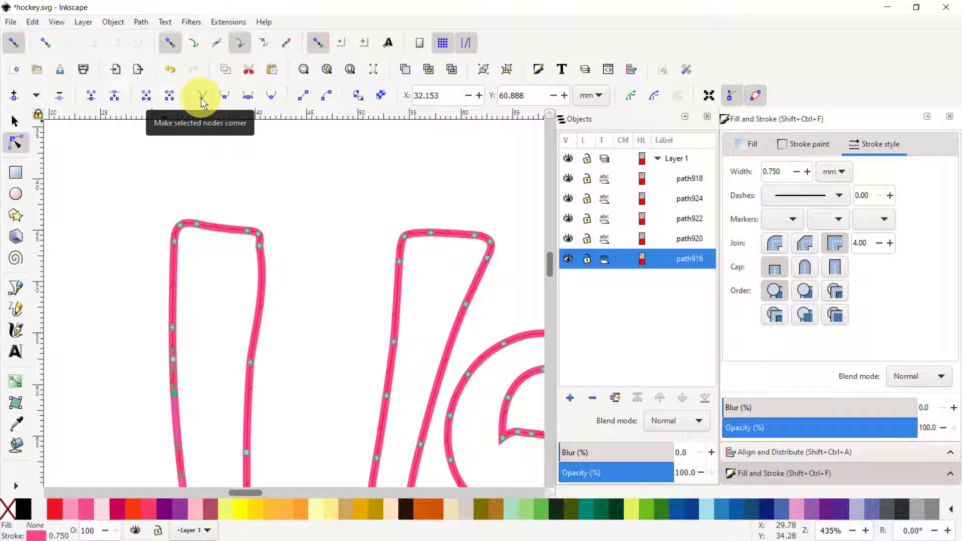
left_click(249, 98)
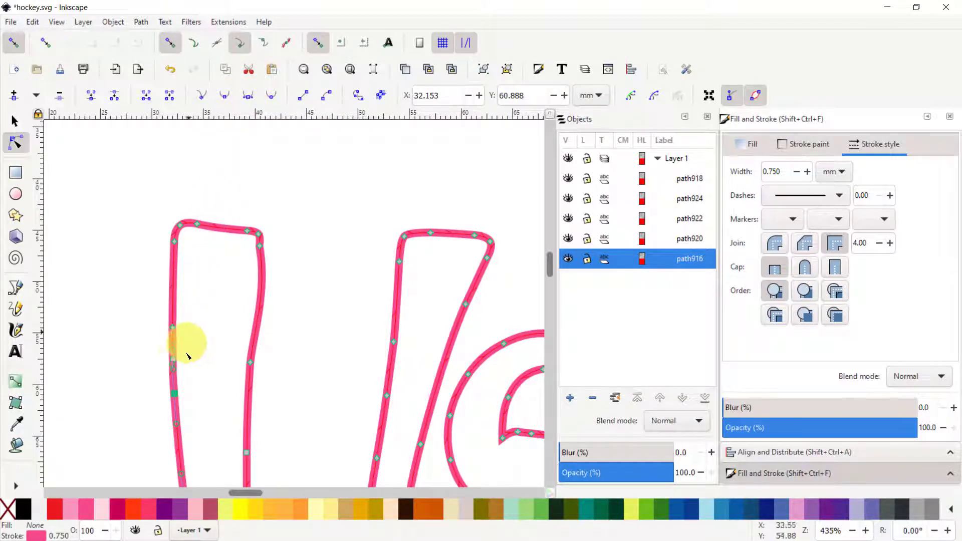
Make the merged node on the stem's right edge symmetric and adjust its curve with the upper handle
left_click(250, 363)
scroll(251, 385, "up", 1)
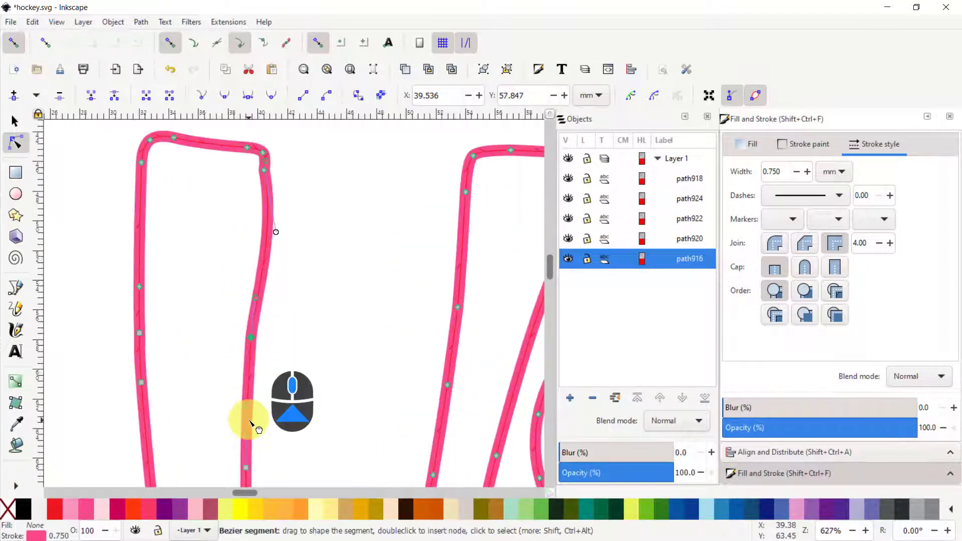
left_click(249, 97)
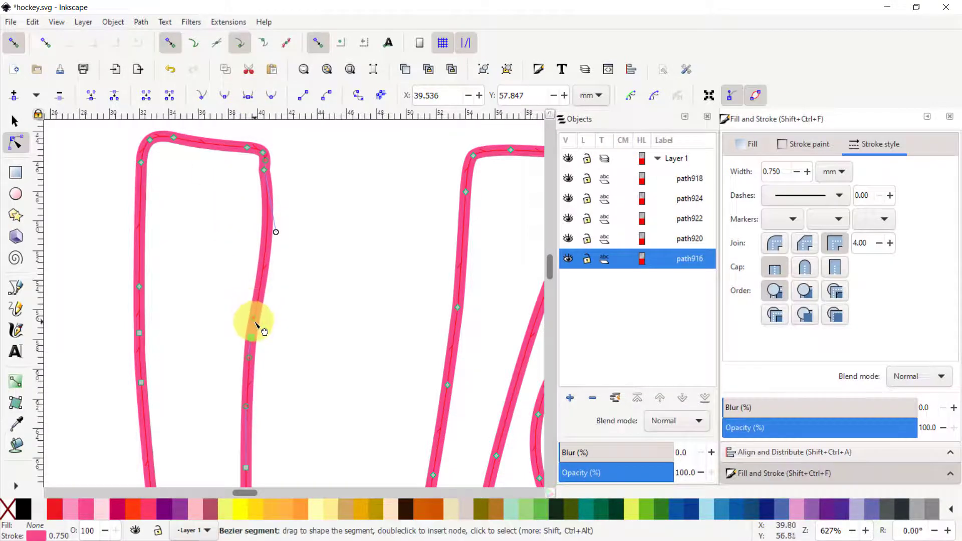
mouse_move(254, 321)
left_mouse_down()
mouse_move(317, 336)
mouse_move(304, 304)
mouse_move(246, 296)
mouse_move(208, 312)
mouse_move(274, 313)
mouse_move(294, 338)
mouse_move(284, 318)
mouse_move(252, 305)
left_mouse_up()
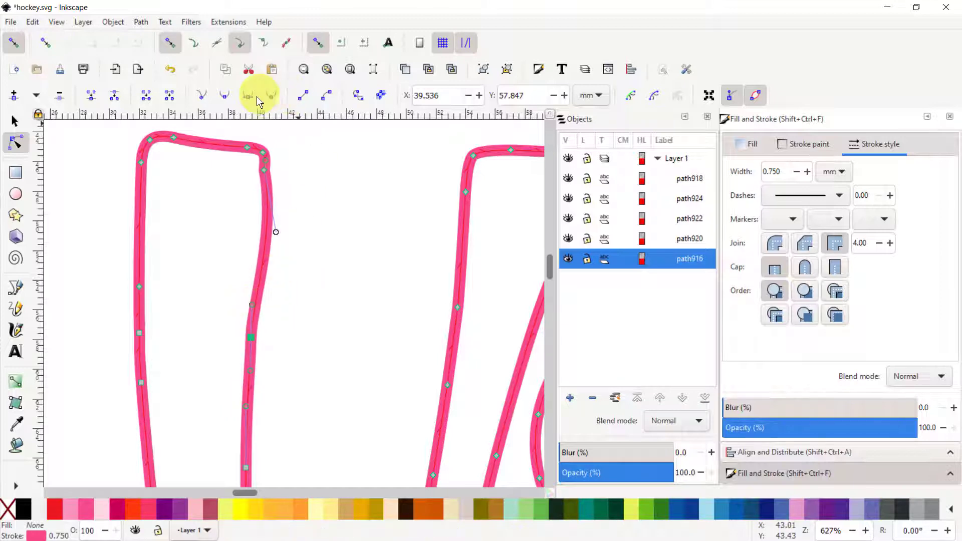
Convert the merged node to a corner node and adjust its upper and lower handles independently
left_click(200, 97)
mouse_move(252, 306)
left_mouse_down()
mouse_move(286, 325)
mouse_move(371, 314)
mouse_move(397, 251)
mouse_move(367, 279)
mouse_move(353, 333)
mouse_move(259, 294)
left_mouse_up()
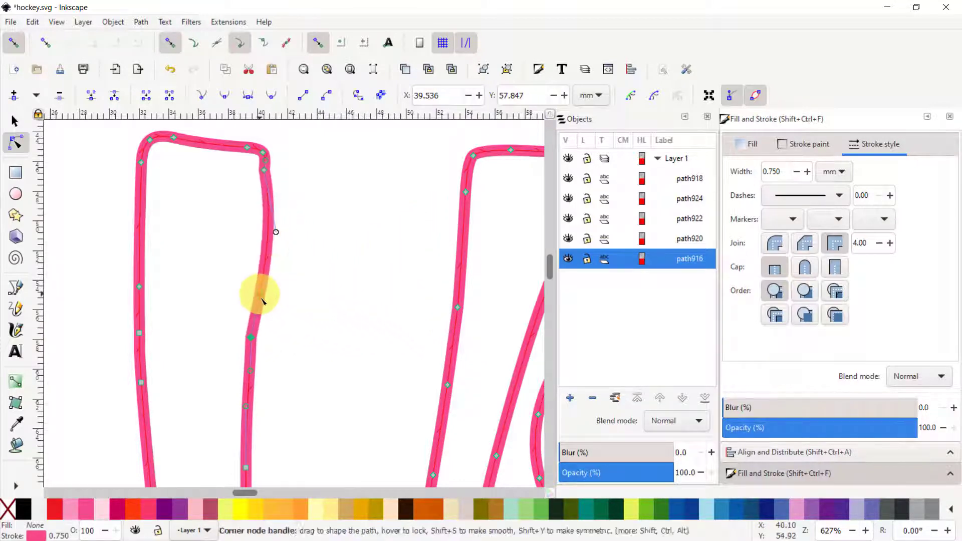
left_click_drag(253, 370, 246, 391)
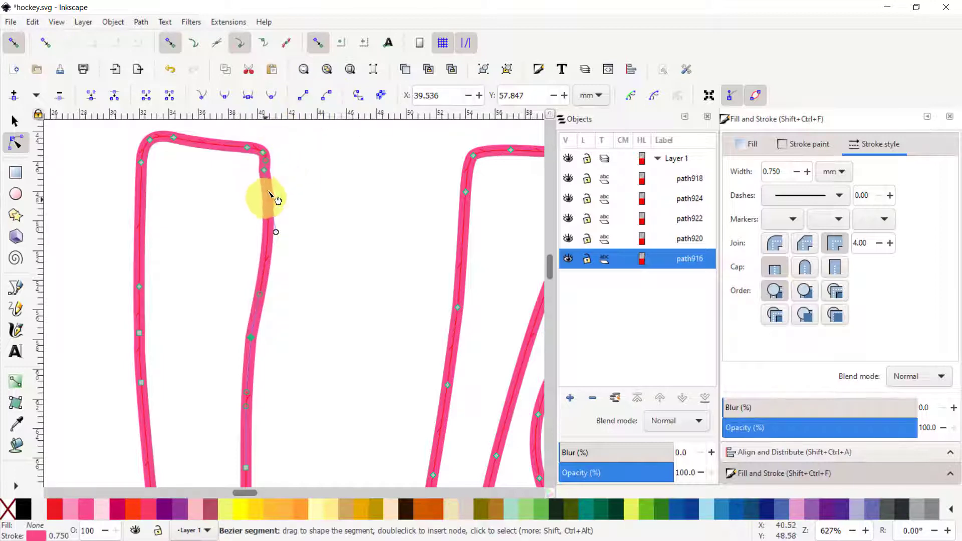
Insert a node on the right edge between the stem's upper corner and the merged node, at about X 40.2 mm, Y 52.8 mm
left_click(264, 170)
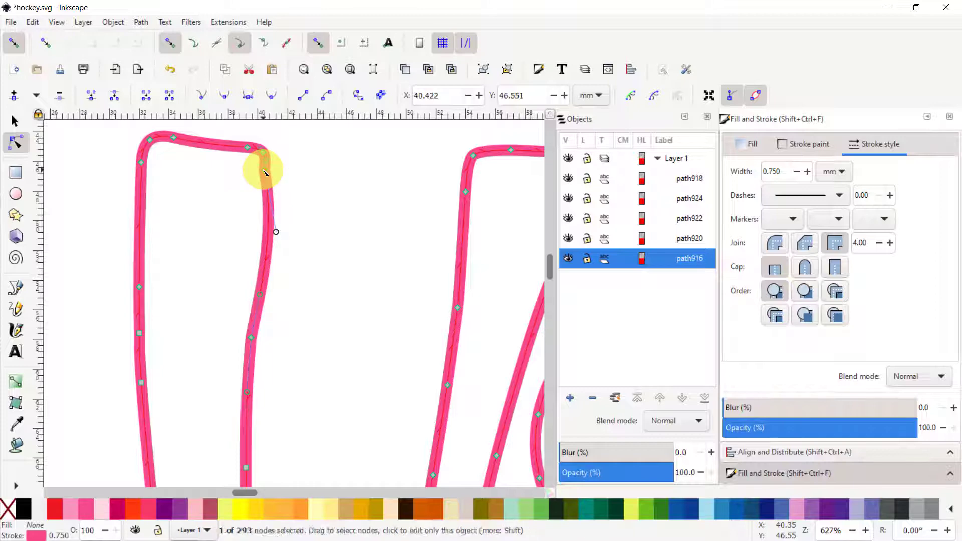
left_click(251, 338, "shift")
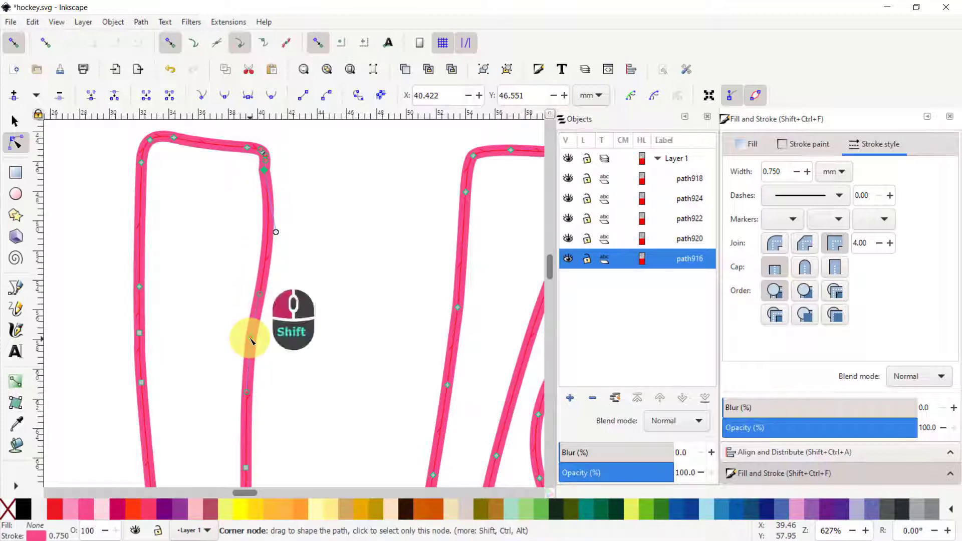
left_click_drag(265, 263, 260, 263)
double_click(261, 262)
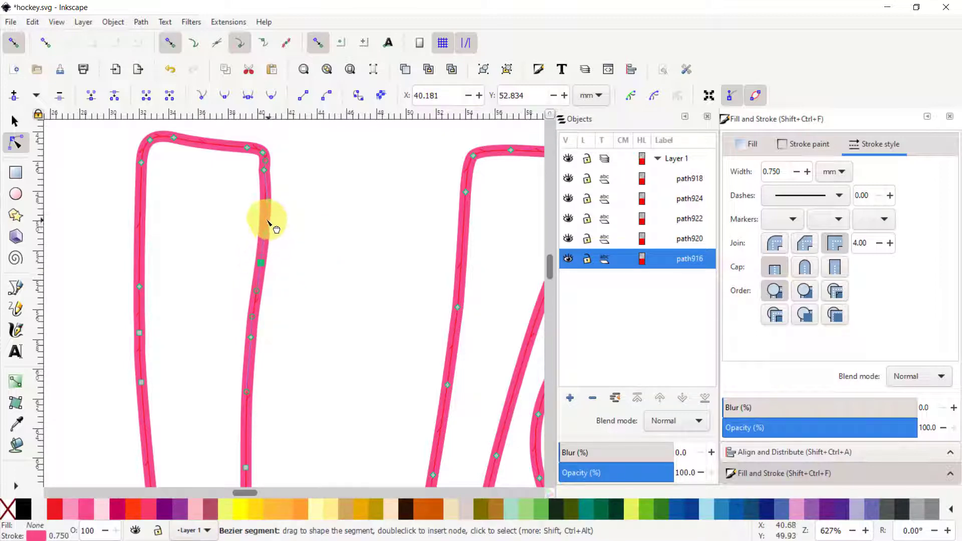
Select the nodes above and below the inserted node, bend the segment between them outward, and pull the inserted node's lower handle back in
left_click(265, 171)
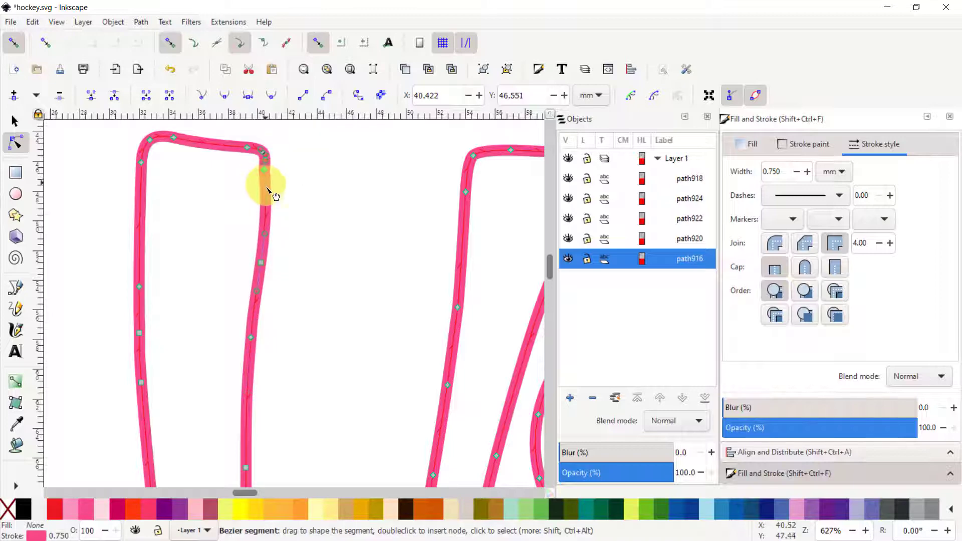
left_click(250, 338, "shift")
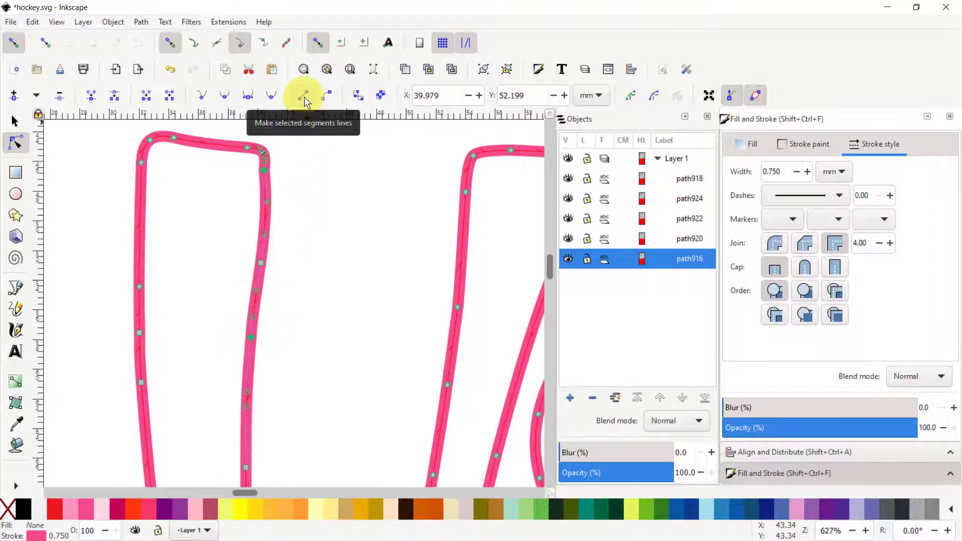
mouse_move(258, 275)
left_mouse_down()
mouse_move(280, 275)
mouse_move(268, 277)
left_mouse_up()
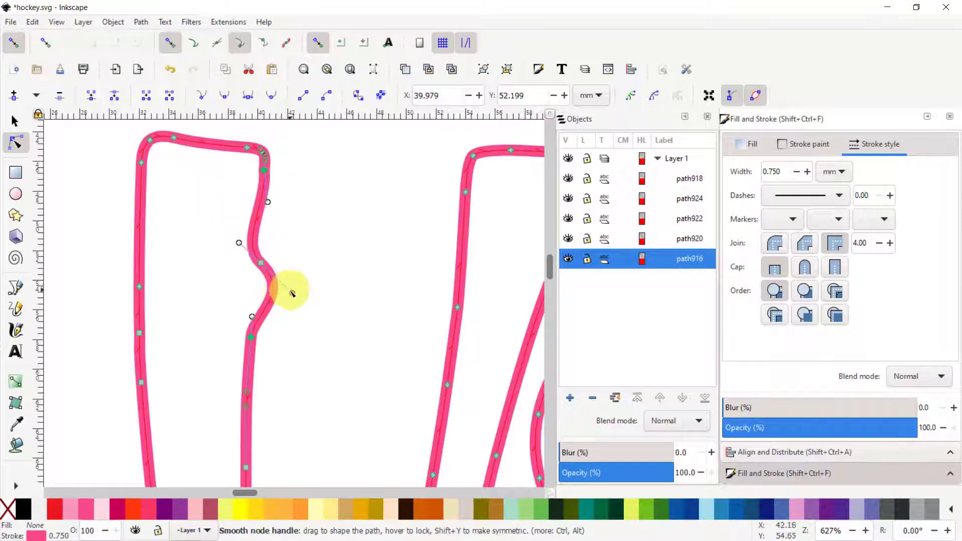
left_click_drag(291, 293, 262, 298)
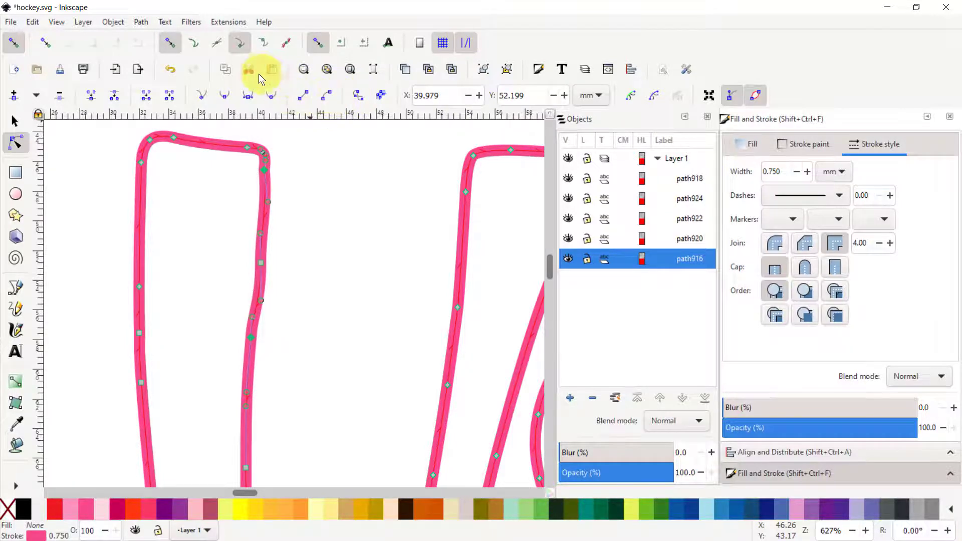
Toggle snapping off and back on, and move the inserted node to about X 41.8 mm, Y 52.5 mm
left_click(12, 46)
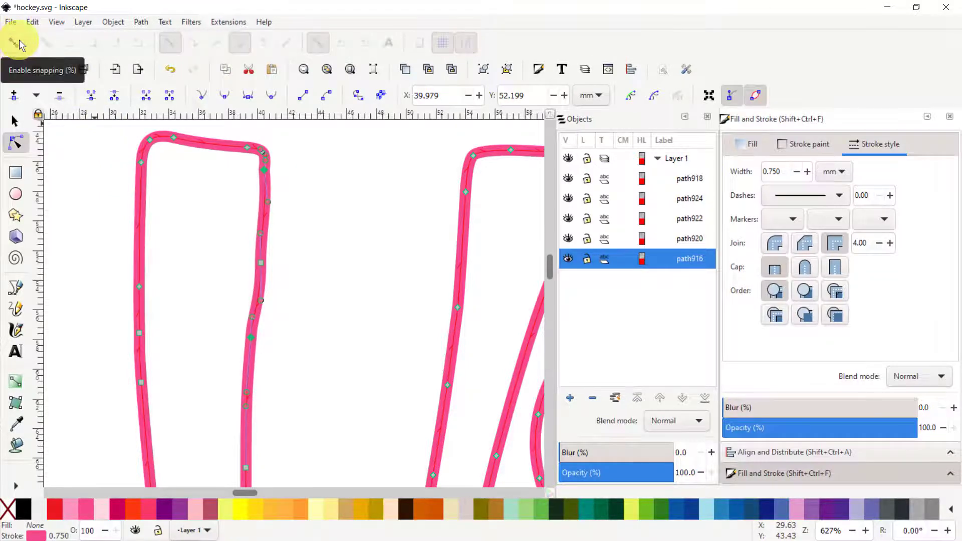
left_click(13, 43)
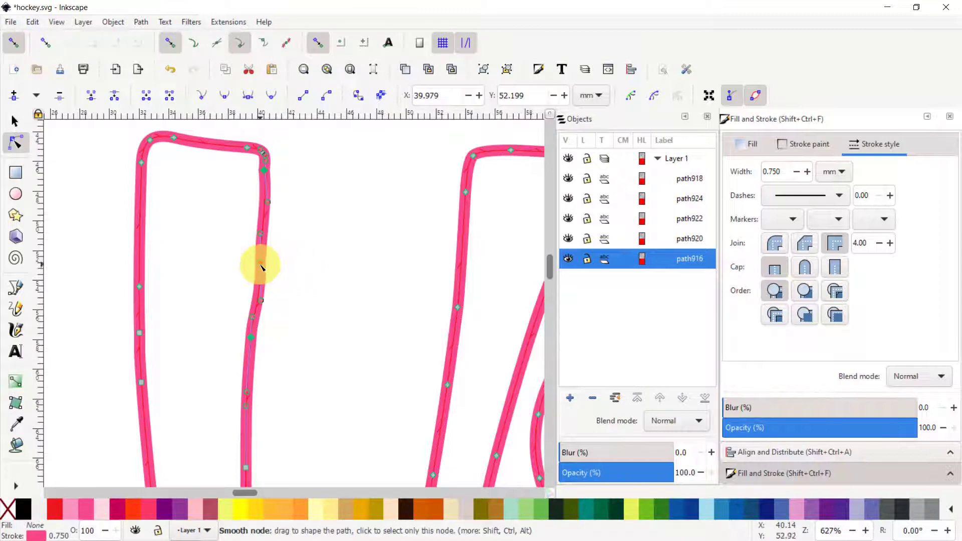
left_click_drag(261, 266, 284, 258)
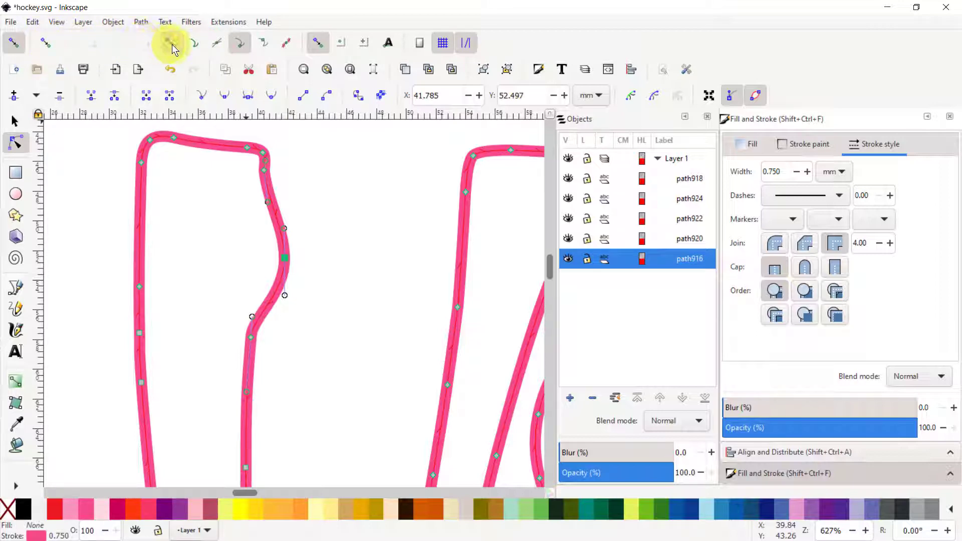
Enable the remaining path and node snapping options and move the inserted node outward to about X 45.2 mm, Y 51.2 mm
left_click(196, 44)
left_click(218, 43)
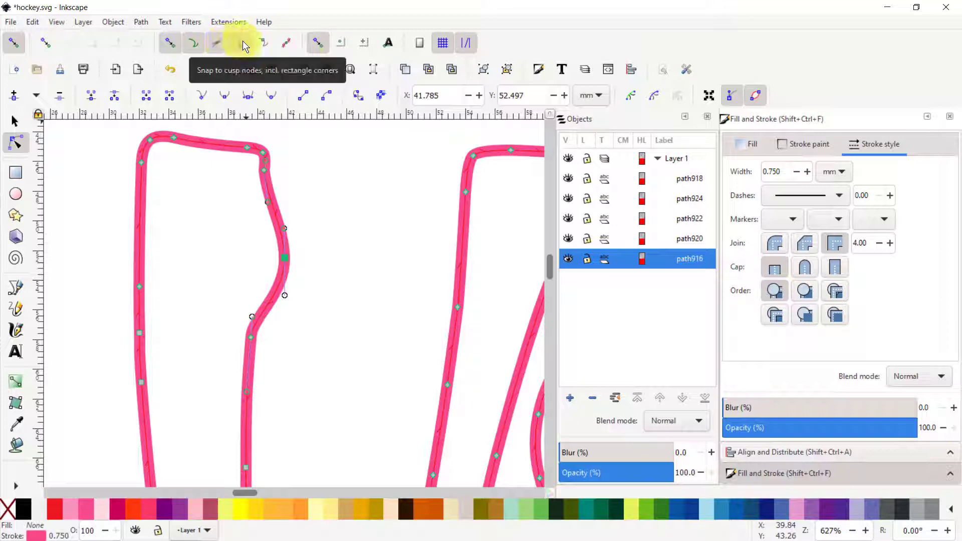
left_click_drag(286, 259, 363, 261)
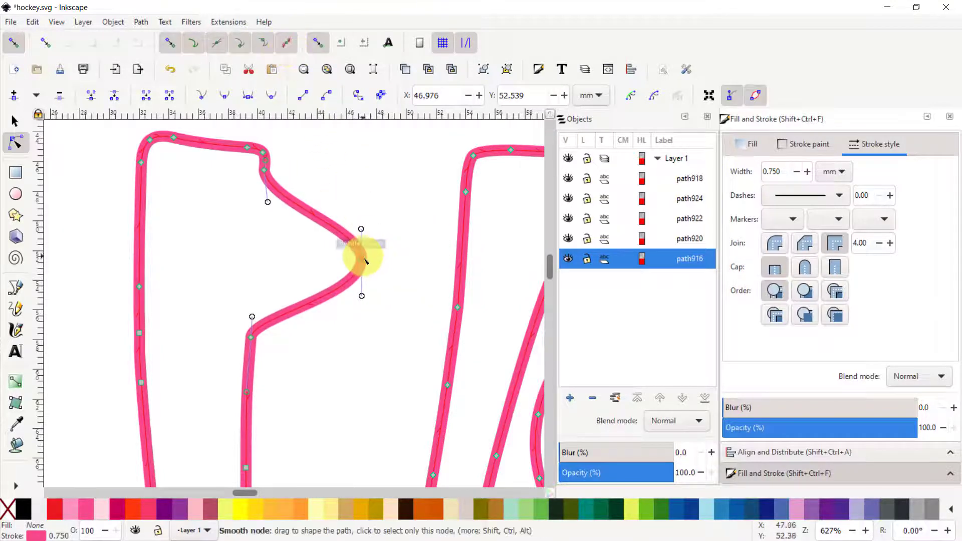
left_click_drag(361, 259, 339, 240)
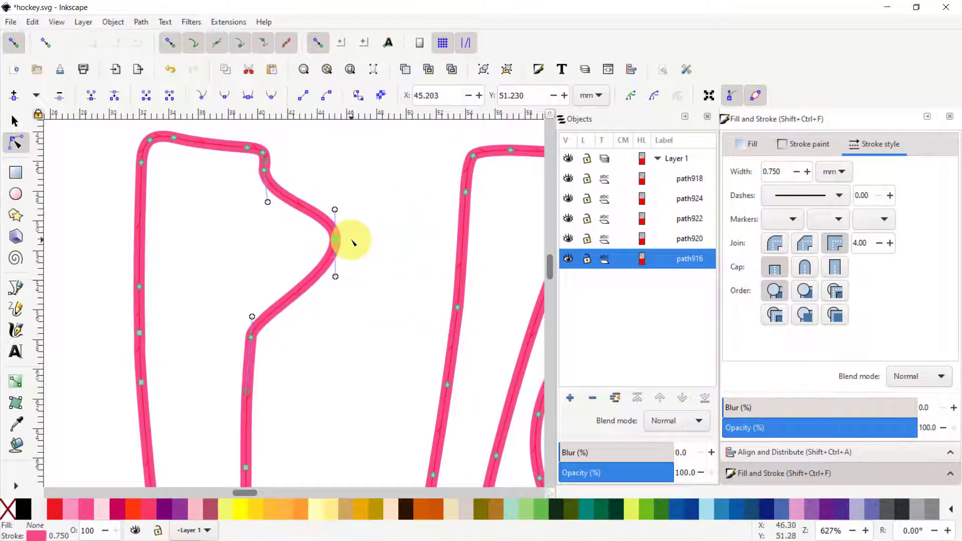
Show the page grid and snap the inserted node to the grid point at X 41 mm, Y 51 mm
left_click(54, 23)
left_click(53, 127)
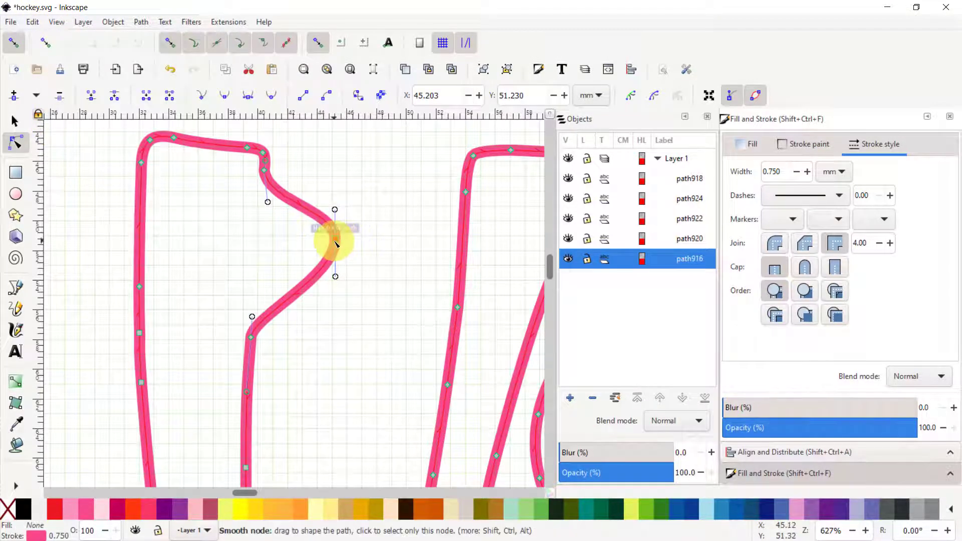
left_click_drag(335, 244, 275, 237)
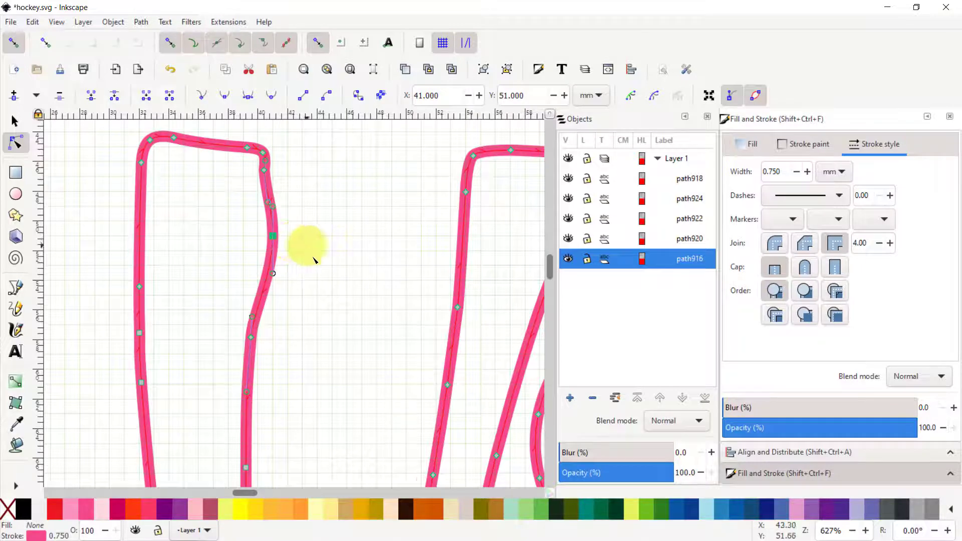
Hide the page grid and add a horizontal guide across the H stem at about Y 53.7 mm
left_click(56, 22)
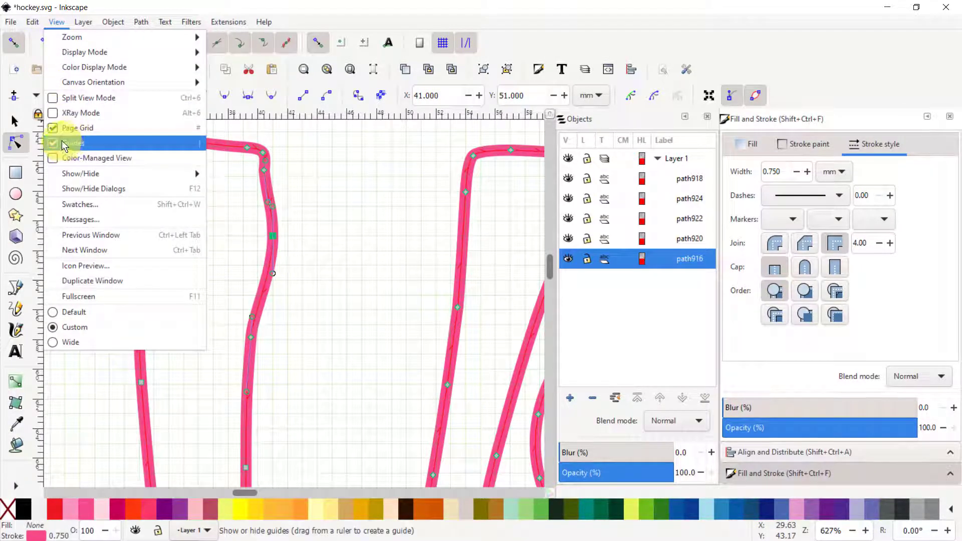
left_click(55, 127)
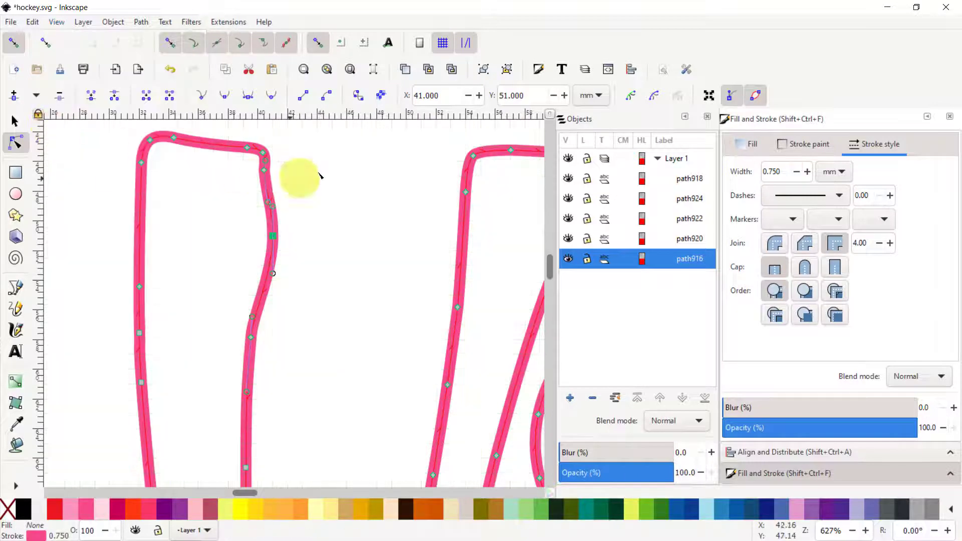
left_click_drag(370, 113, 377, 276)
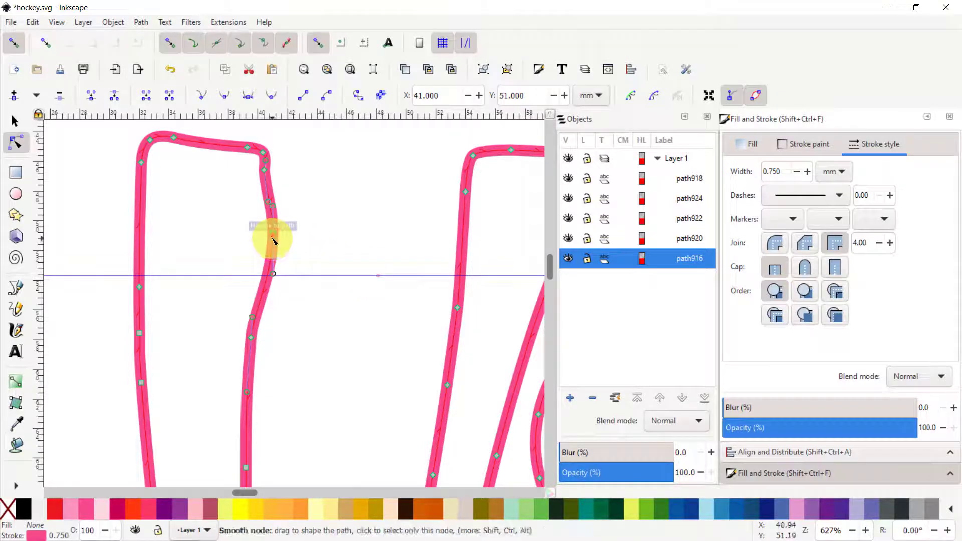
Snap the inserted node onto the guide at about X 40.0 mm and remove the guide from the canvas
left_click_drag(273, 241, 302, 265)
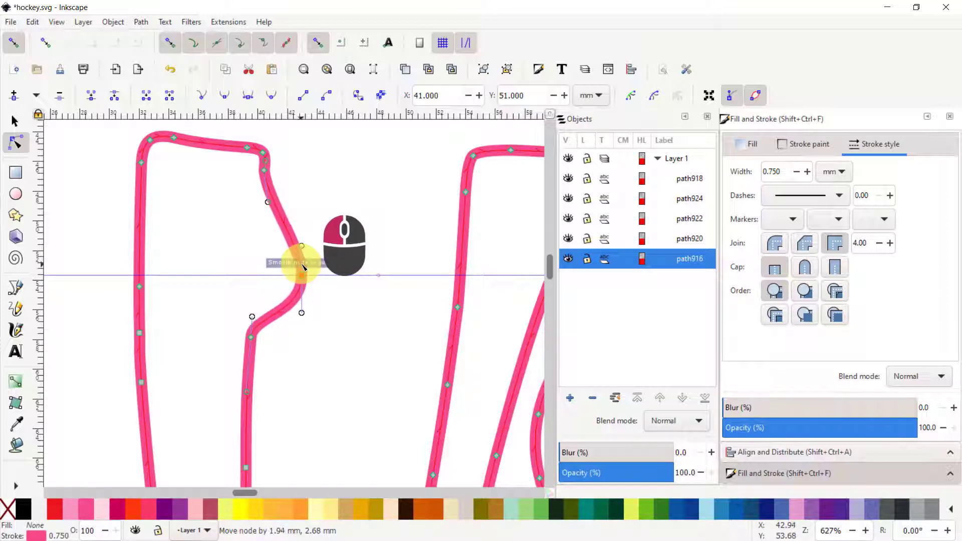
left_click_drag(303, 266, 303, 266)
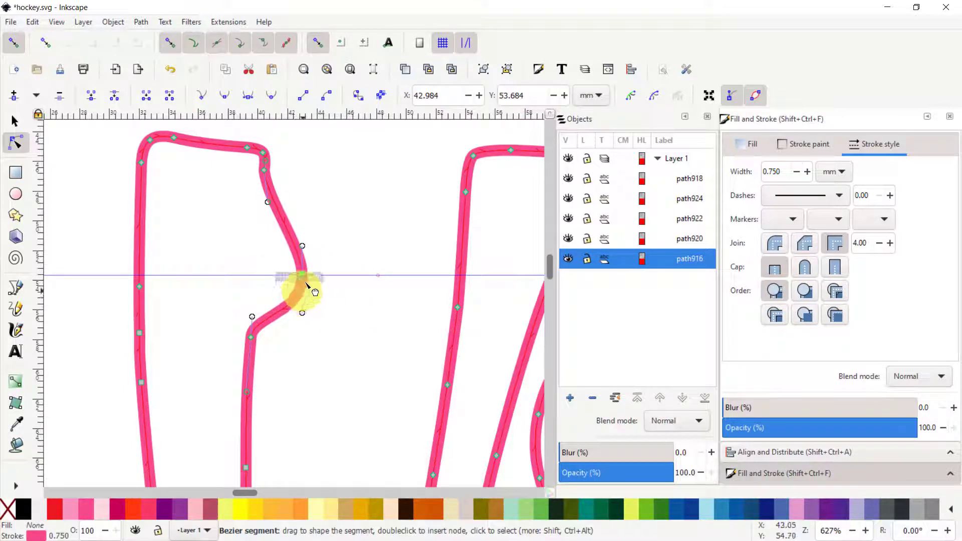
left_click_drag(302, 275, 259, 274)
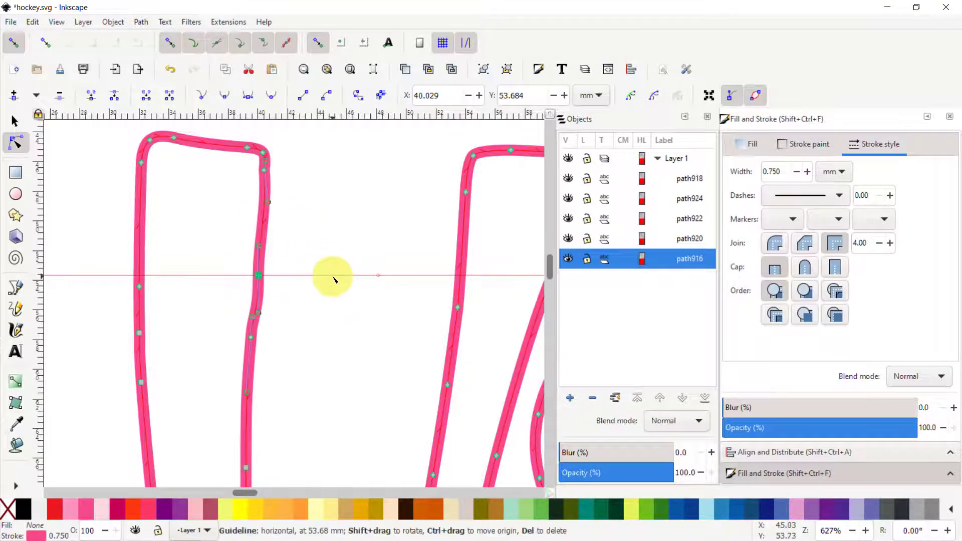
left_click_drag(329, 275, 357, 106)
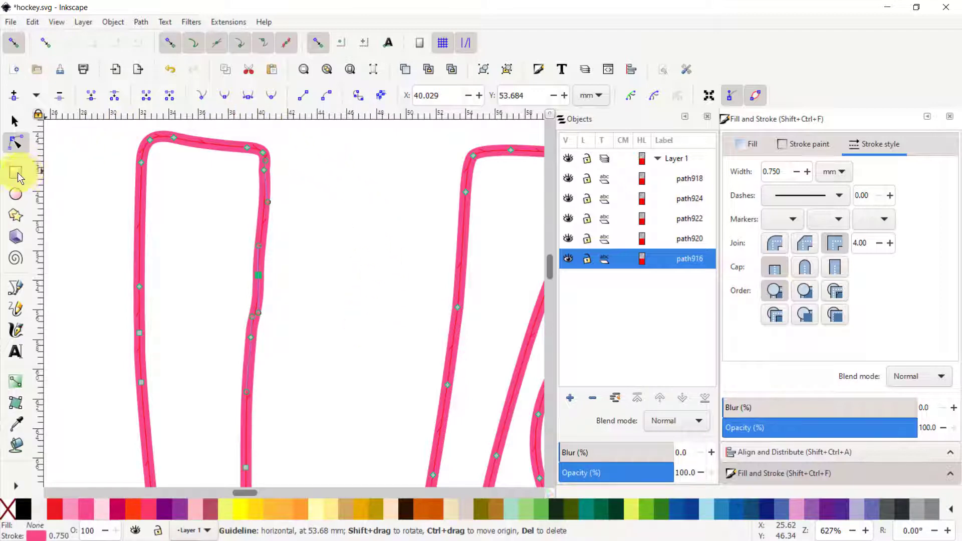
Draw a rectangle about 21.9 by 13.3 mm above the lettering near the page corner and round its corners by about 3.5 mm
scroll(315, 283, "down", 4)
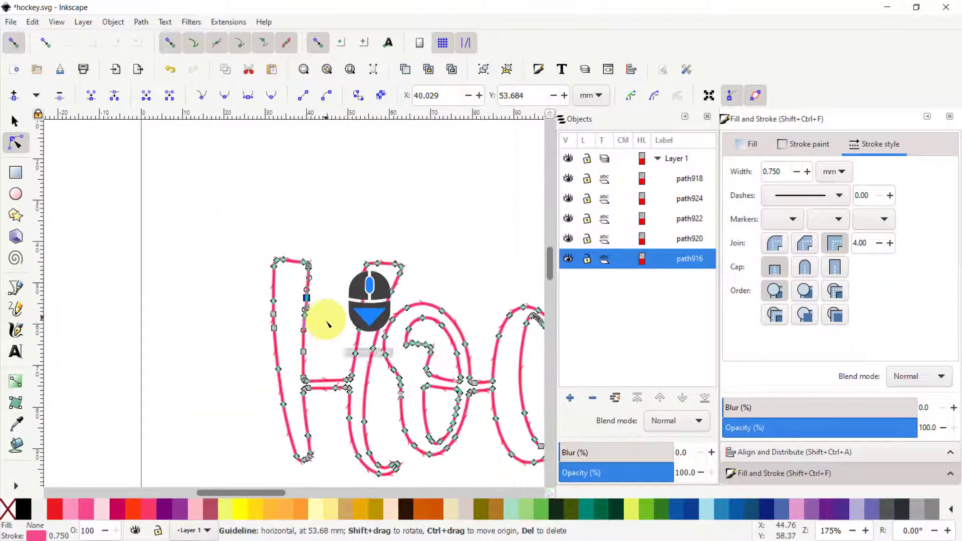
left_click(22, 171)
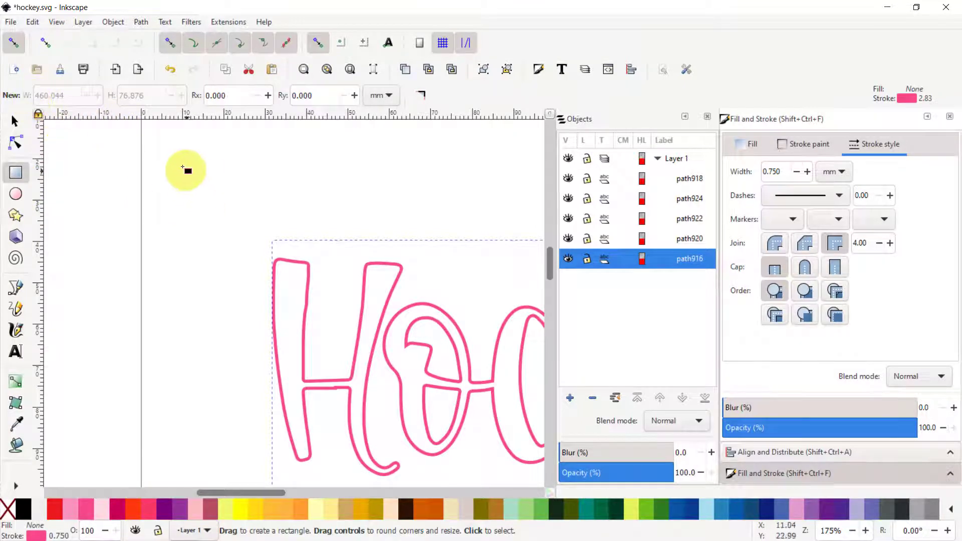
left_click(145, 148)
left_click_drag(161, 164, 236, 205)
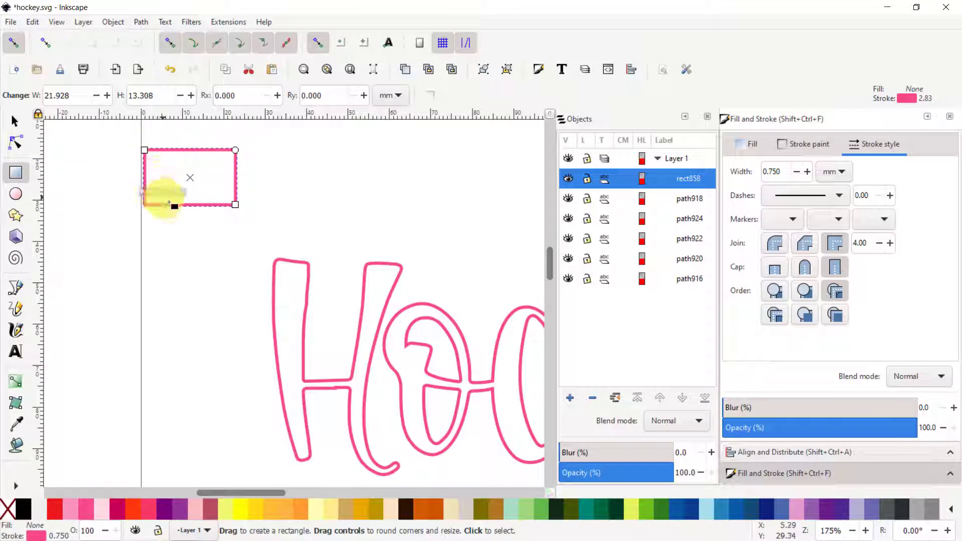
scroll(150, 152, "up", 3)
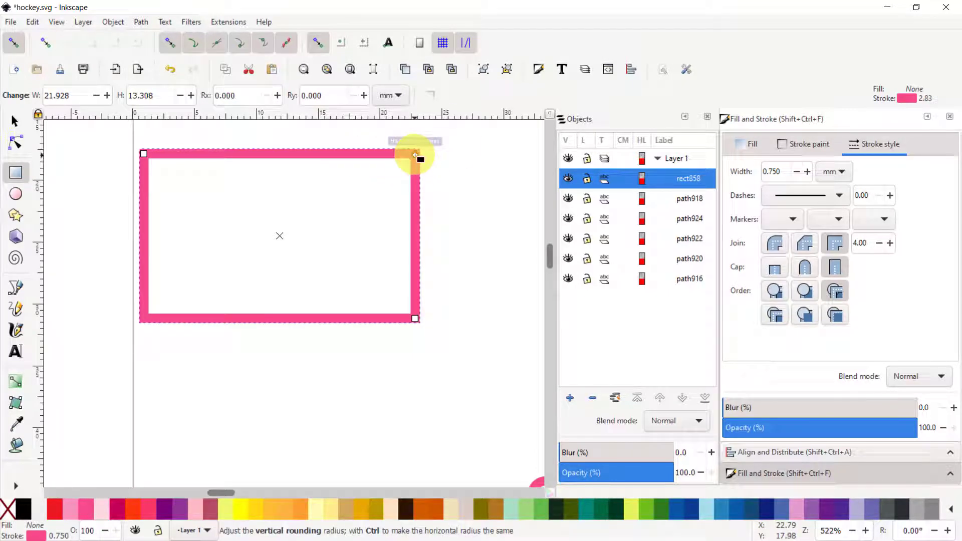
left_click_drag(415, 156, 416, 201)
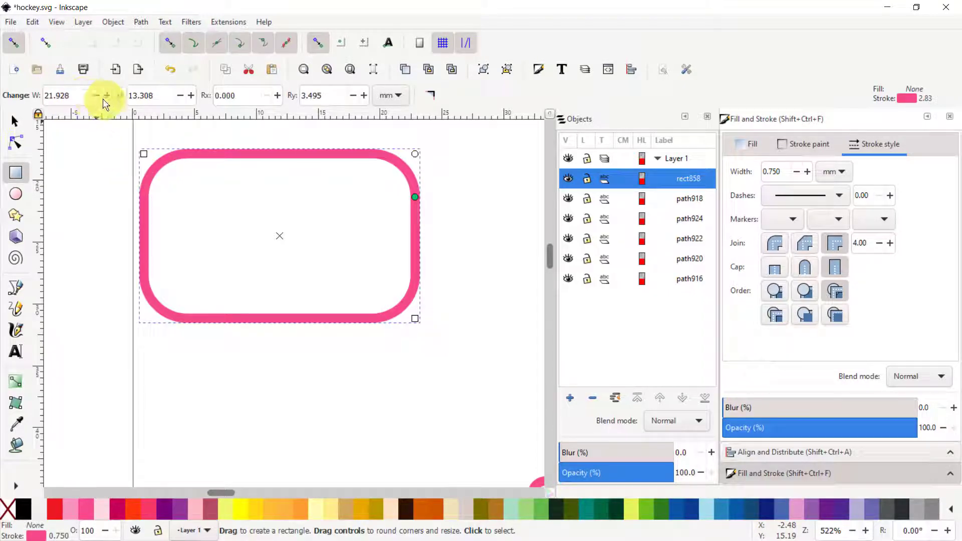
Set the rounded rectangle's width and height to 20 mm each
double_click(85, 96)
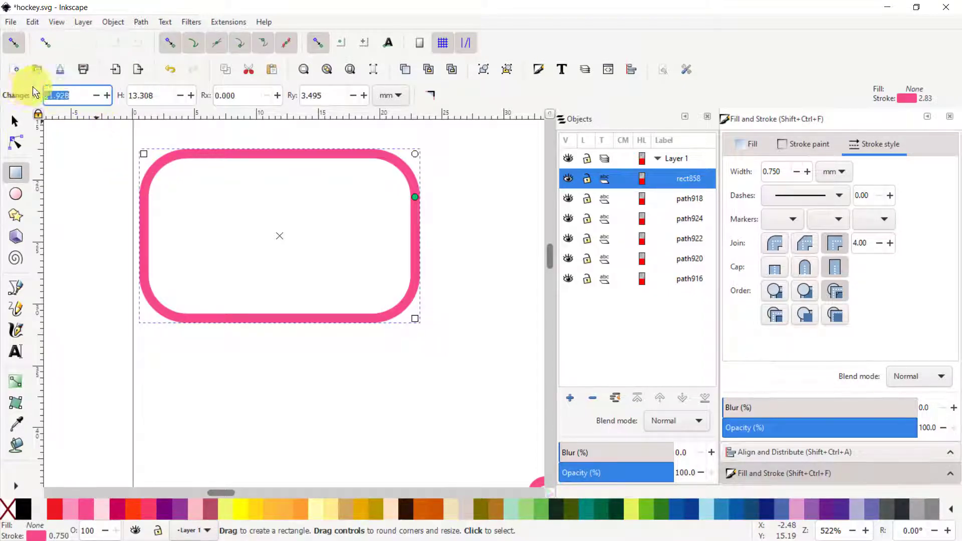
type("20")
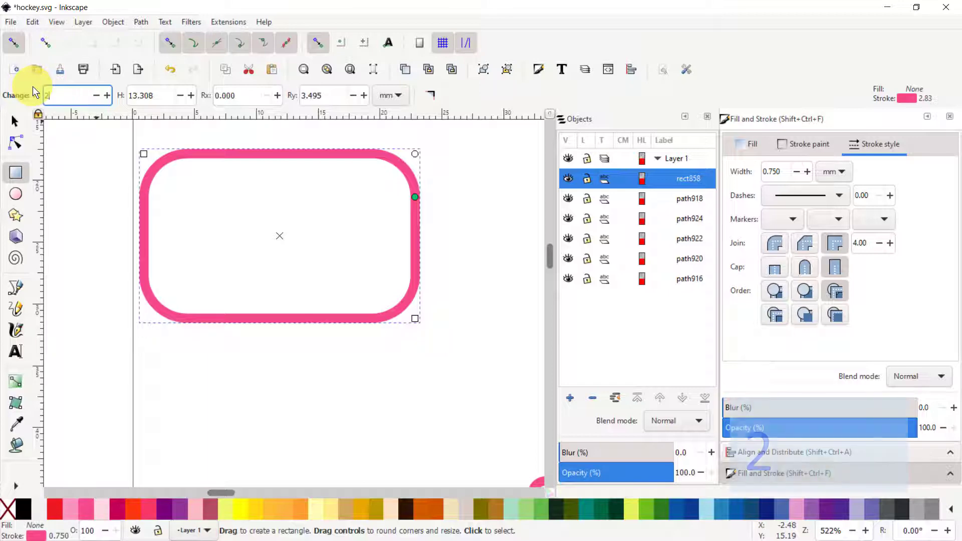
left_click(173, 96)
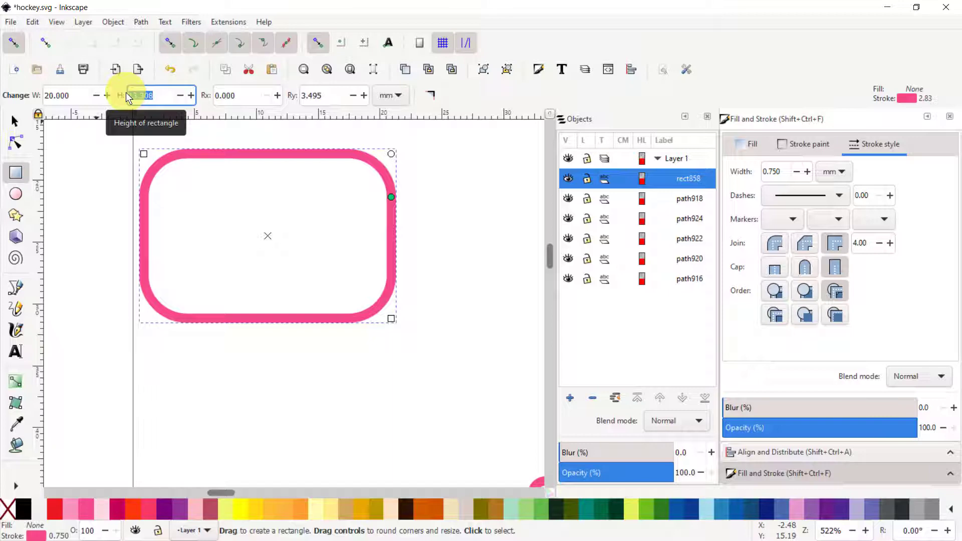
type("20")
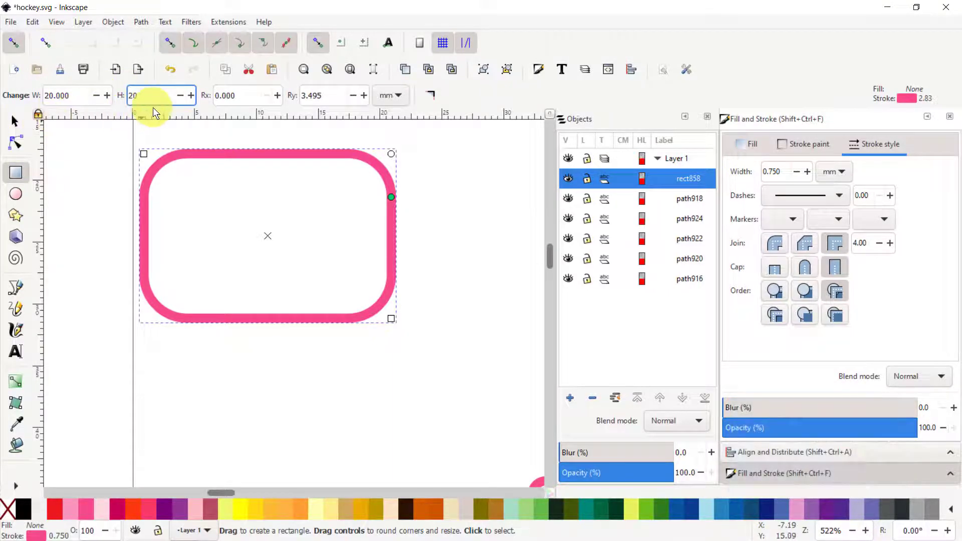
key("Return")
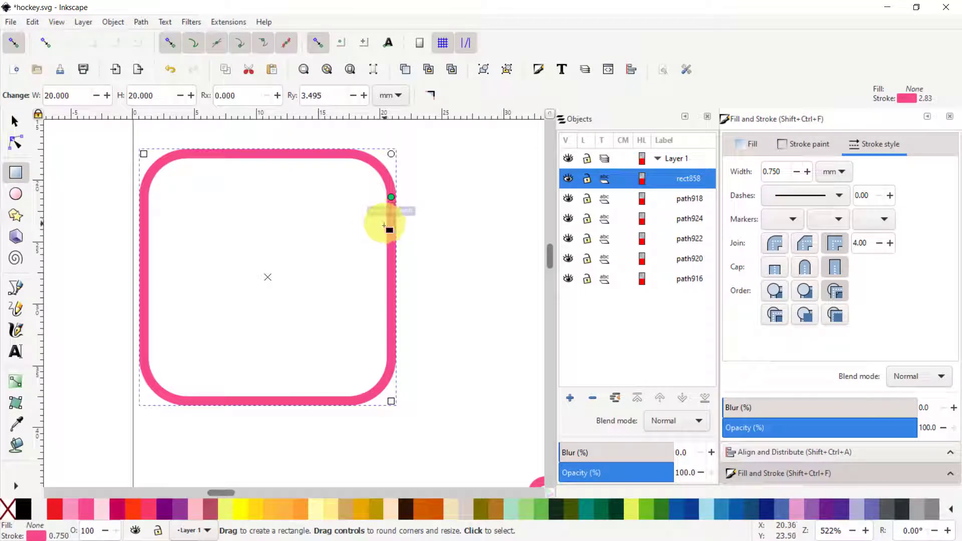
Set both the horizontal and vertical corner radii of the square to 6.4 mm
double_click(245, 95)
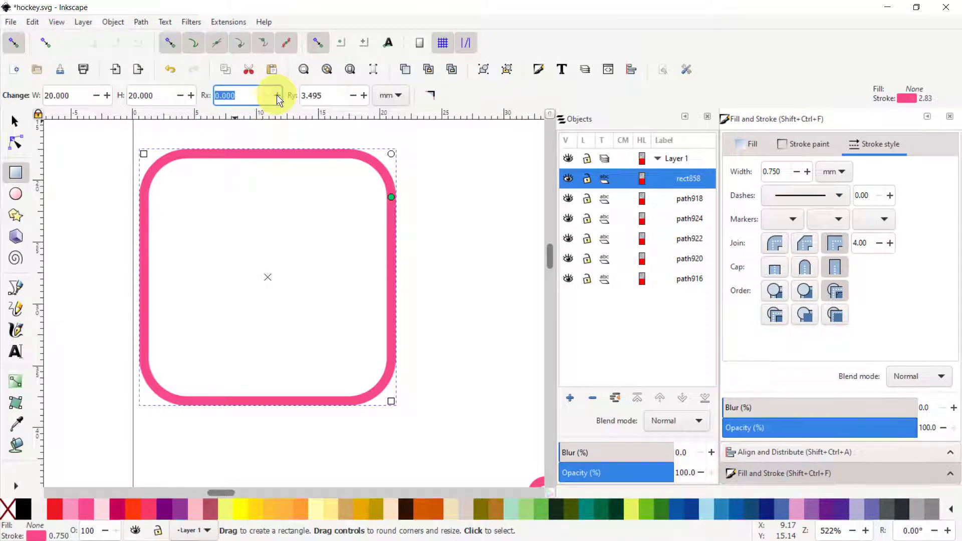
left_click(277, 96)
left_click(277, 95)
left_click(277, 95)
left_click(277, 95)
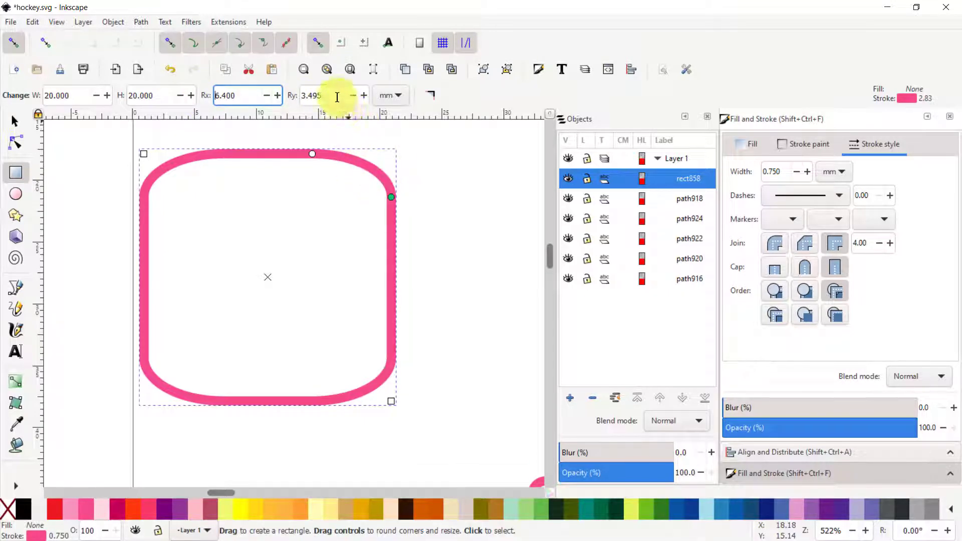
double_click(312, 95)
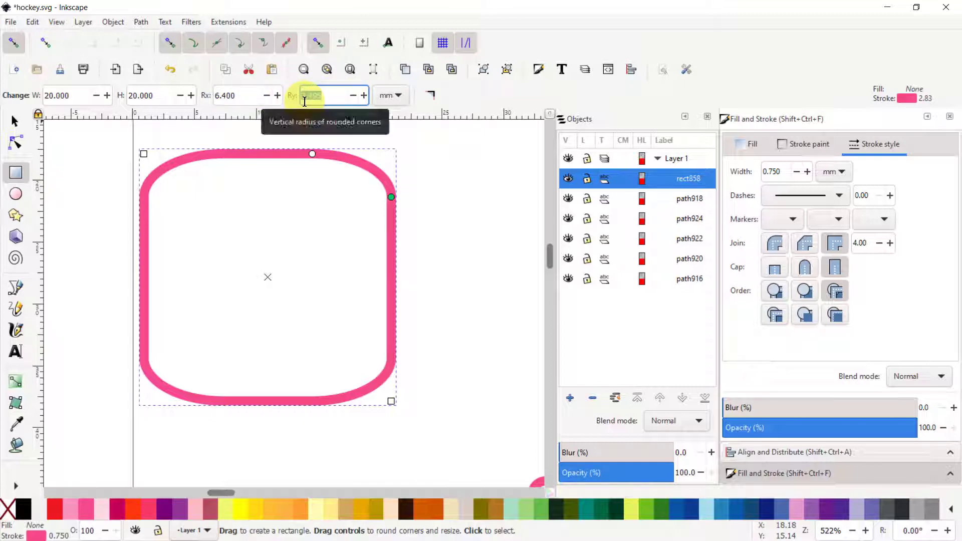
type("6.4")
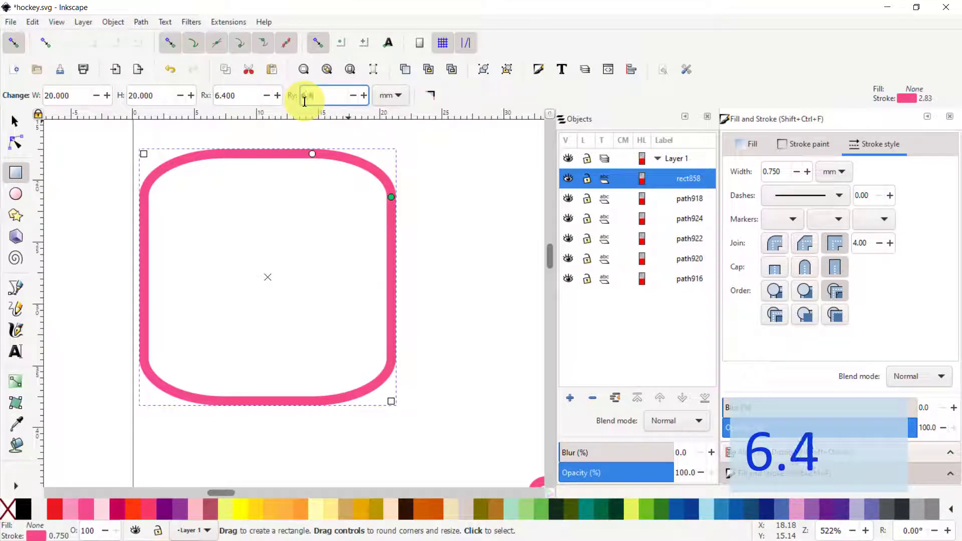
key("Return")
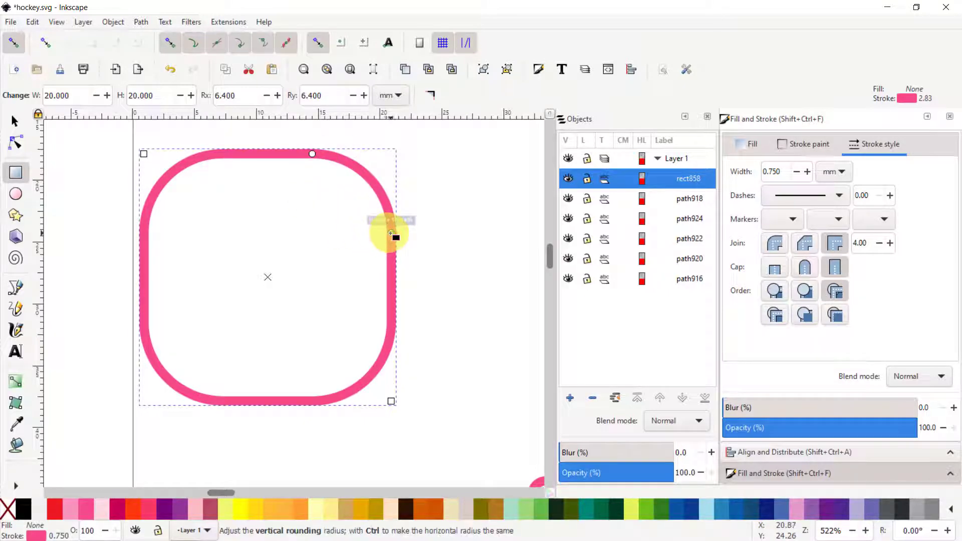
Reshape the square's corners freehand to a vertical radius of 10 mm and a horizontal radius of about 3.8 mm
left_click_drag(392, 234, 386, 280)
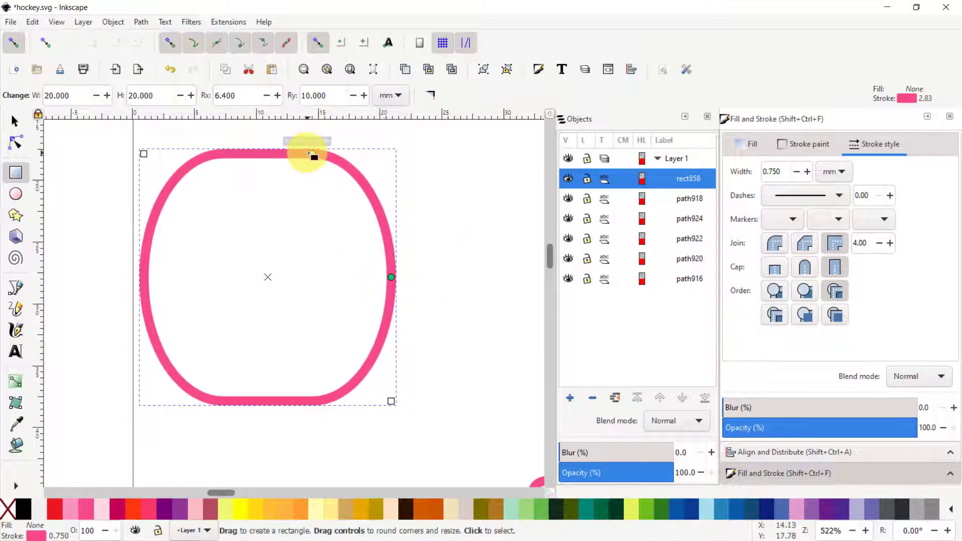
left_click_drag(309, 154, 345, 161)
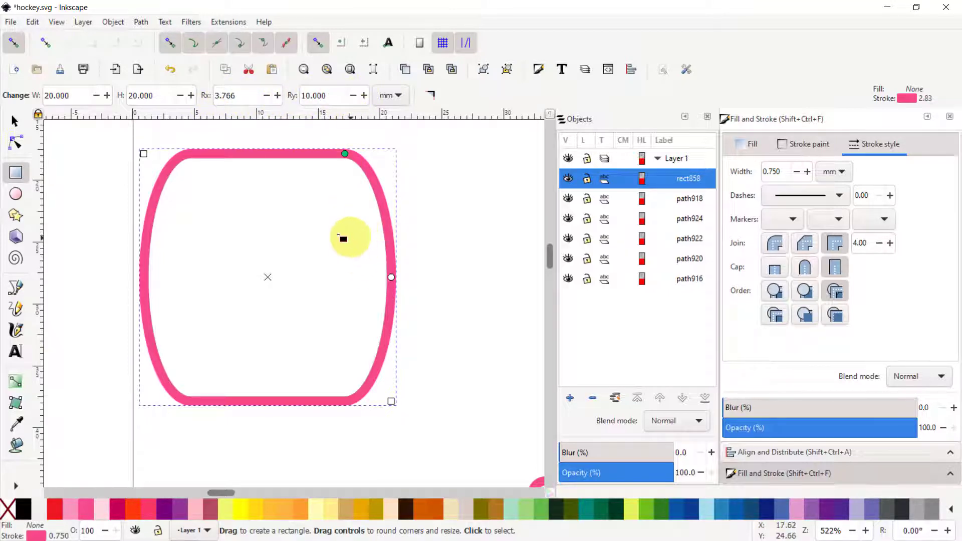
Draw a circle with a radius of about 6.3 mm overlapping the upper-left part of the rounded square
left_click(16, 195)
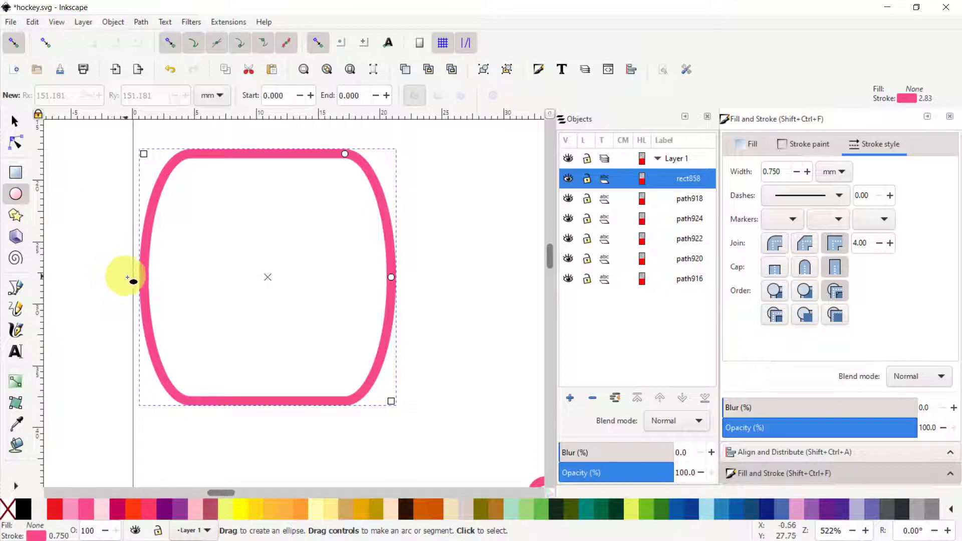
key("ctrl")
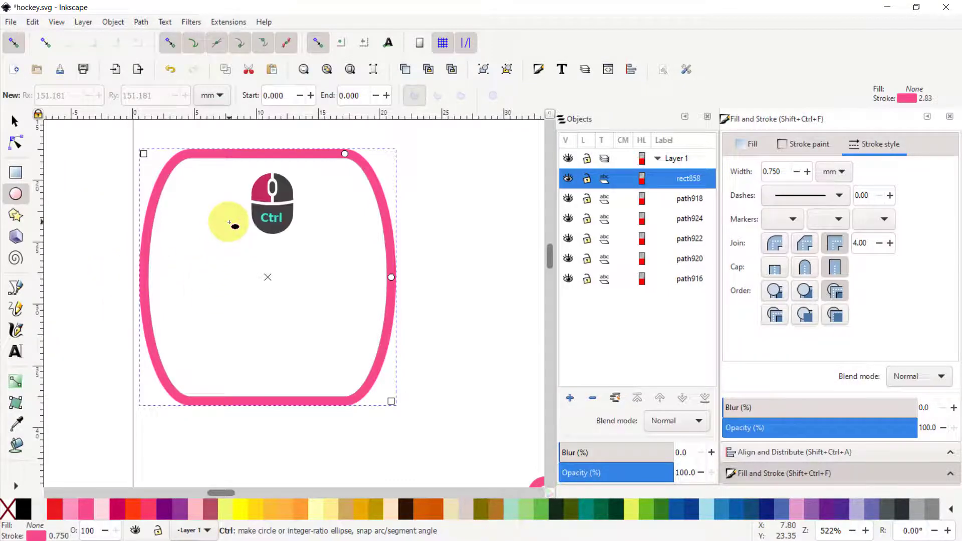
mouse_move(229, 222)
left_mouse_down()
mouse_move(353, 332)
mouse_move(339, 358)
mouse_move(321, 346)
mouse_move(344, 356)
mouse_move(326, 322)
mouse_move(324, 278)
mouse_move(282, 277)
mouse_move(307, 298)
left_mouse_up()
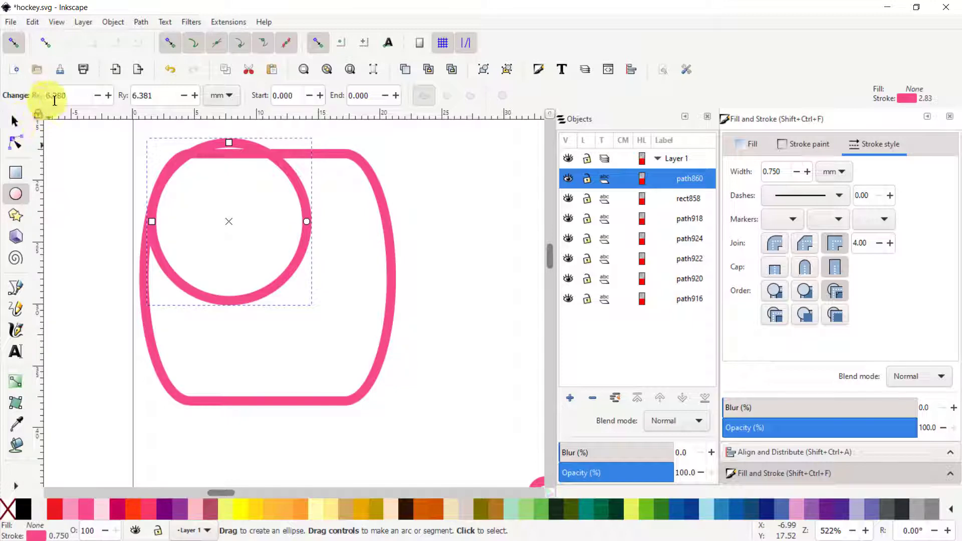
left_click_drag(83, 94, 29, 102)
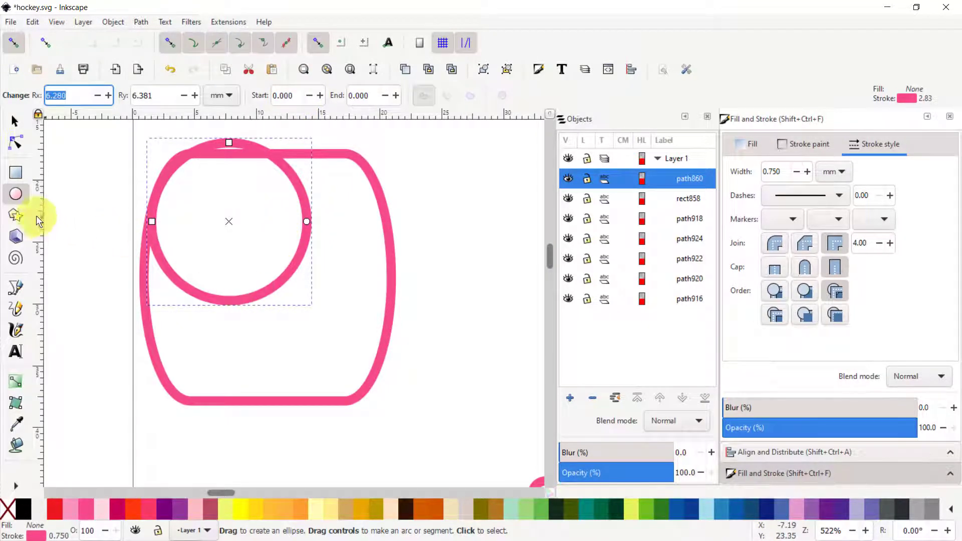
Draw a small polygon with 10 corners below the circle and thin its stroke to about 0.152 mm
left_click(15, 215)
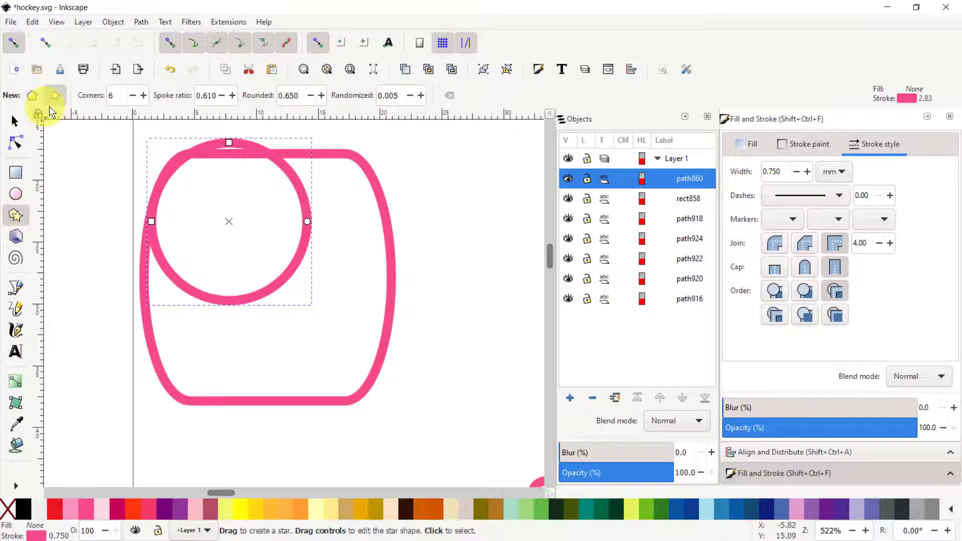
left_click(32, 97)
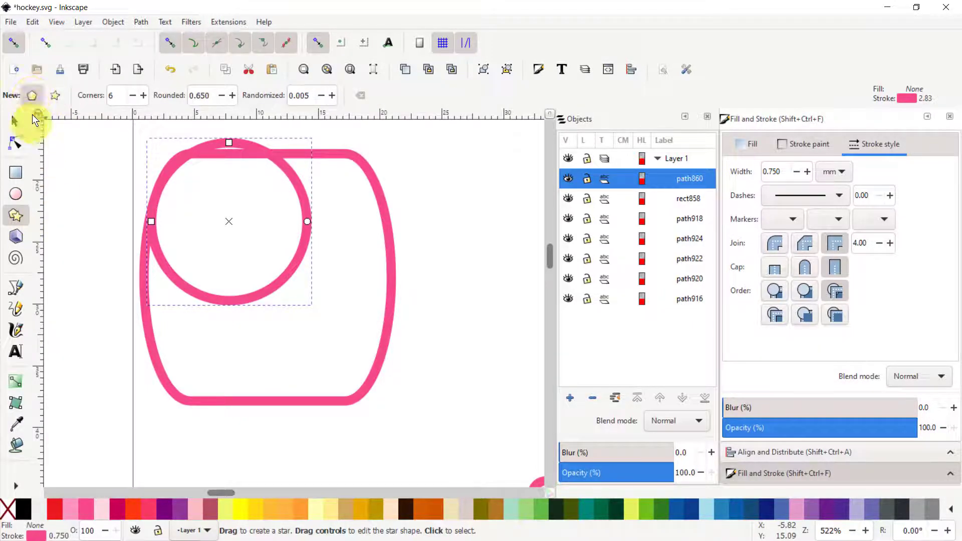
double_click(117, 94)
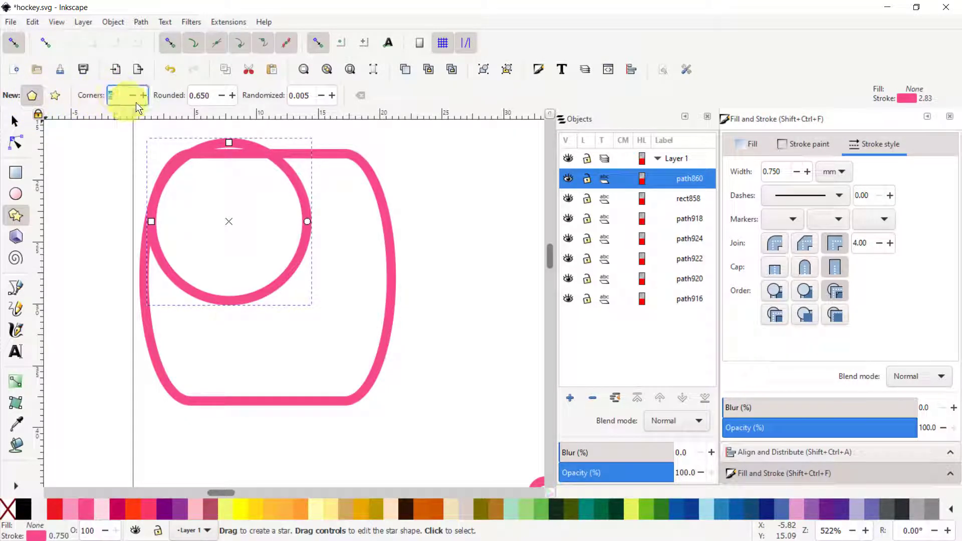
left_click(143, 97)
left_click(143, 97)
left_click(143, 98)
left_click(143, 97)
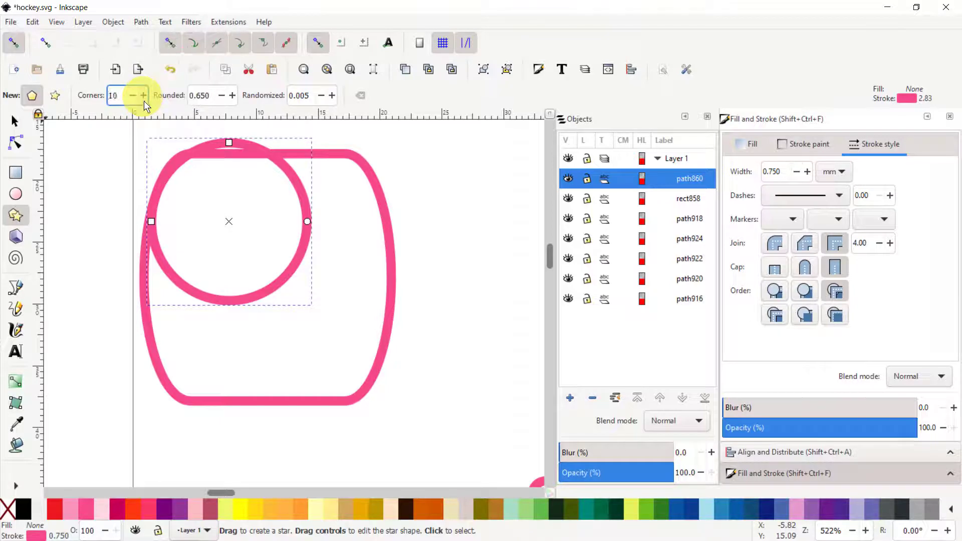
left_click_drag(258, 339, 280, 346)
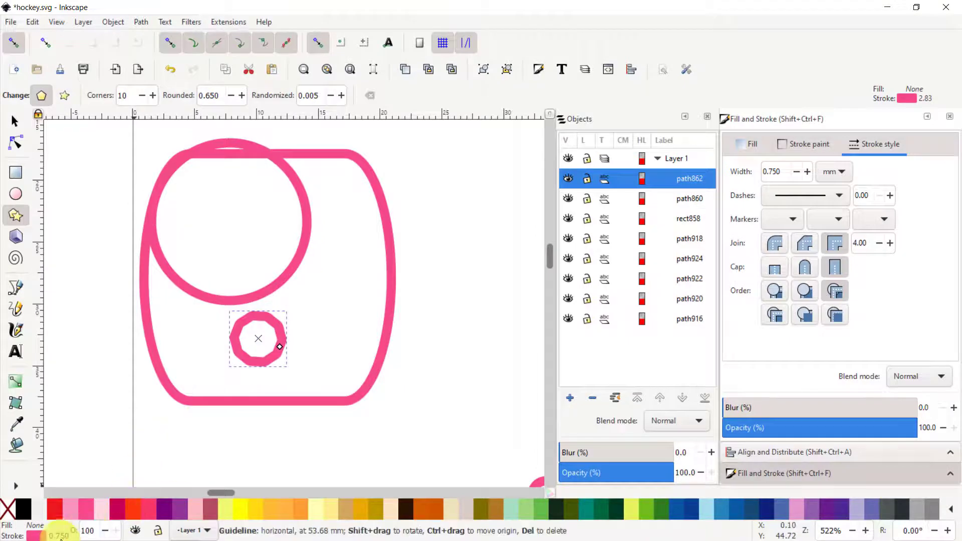
scroll(61, 535, "down", 2)
scroll(61, 535, "down", 4)
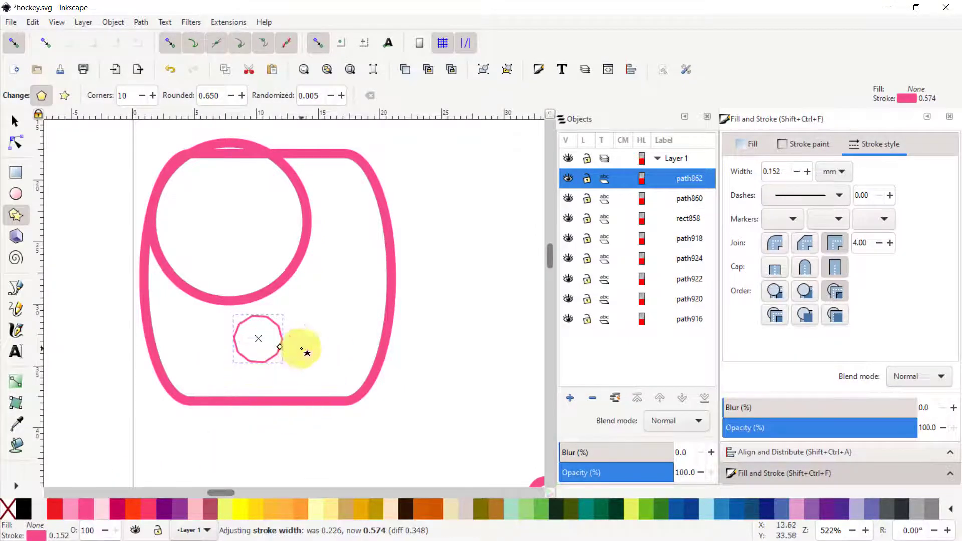
Make the polygon's corners sharp by setting its rounding to 0
scroll(256, 349, "up", 1)
scroll(256, 349, "up", 5)
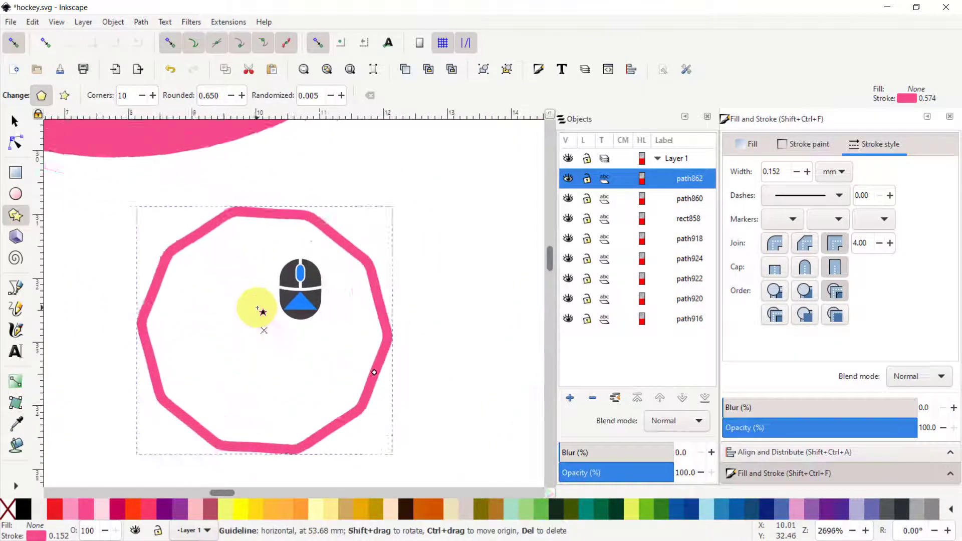
left_click_drag(293, 354, 300, 329)
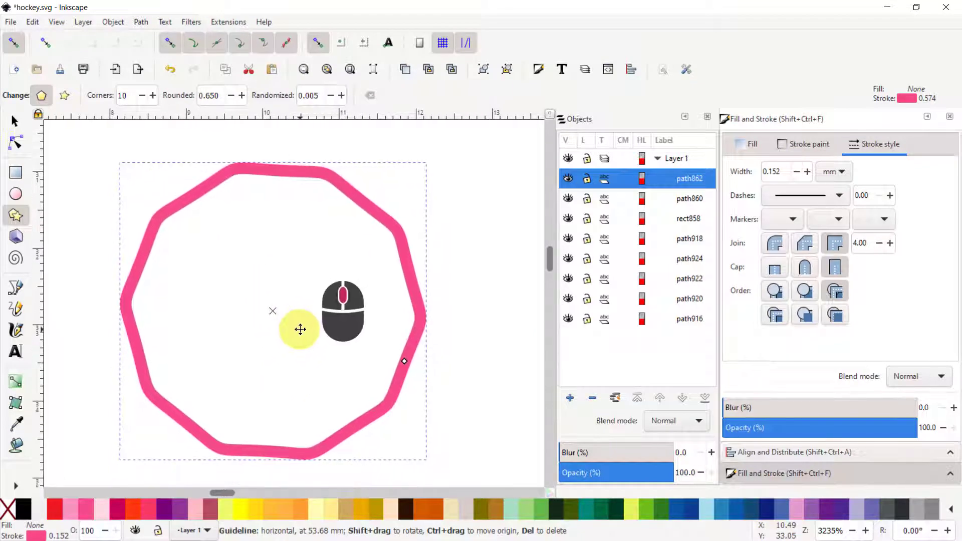
double_click(221, 95)
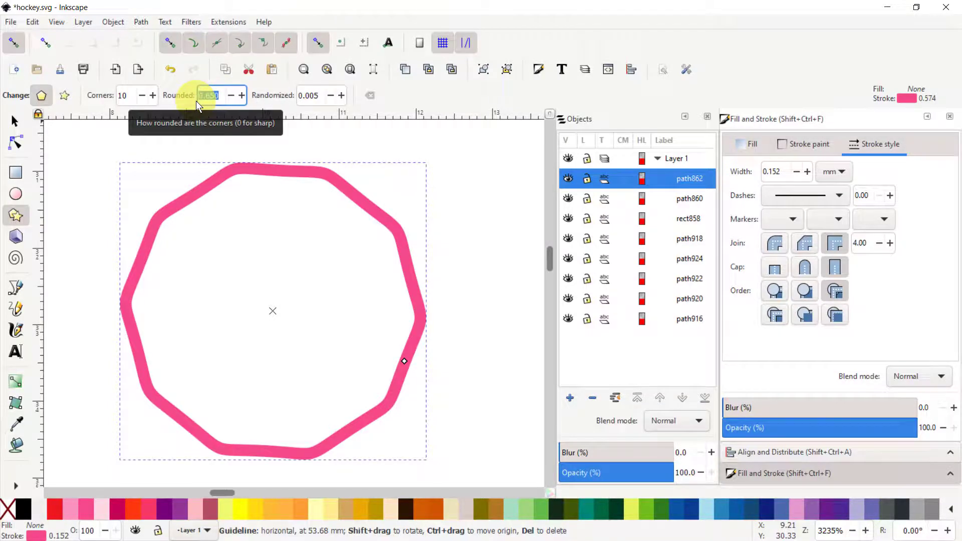
type("0")
key("Return")
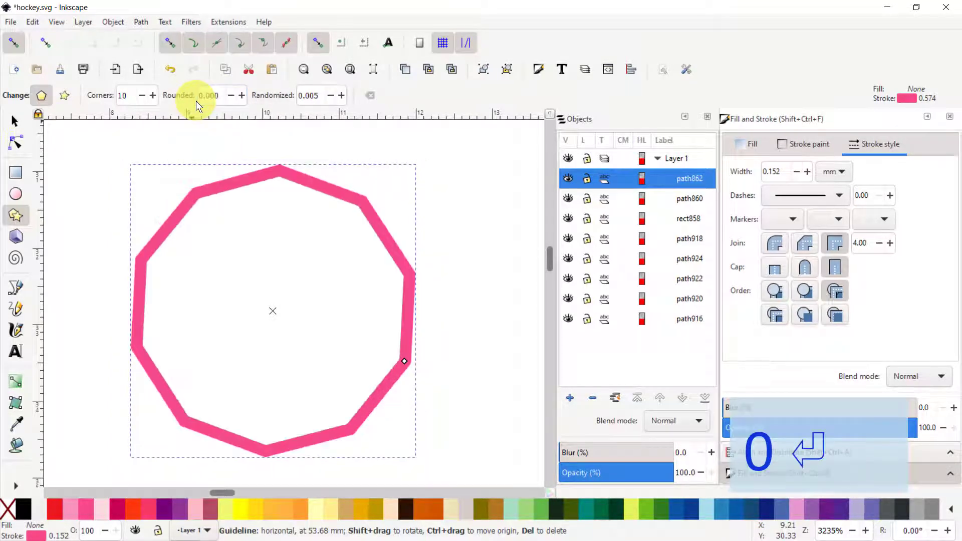
Distort the polygon with a randomization of 0.621, reset the value to 0 and deselect the shape
left_click(341, 96)
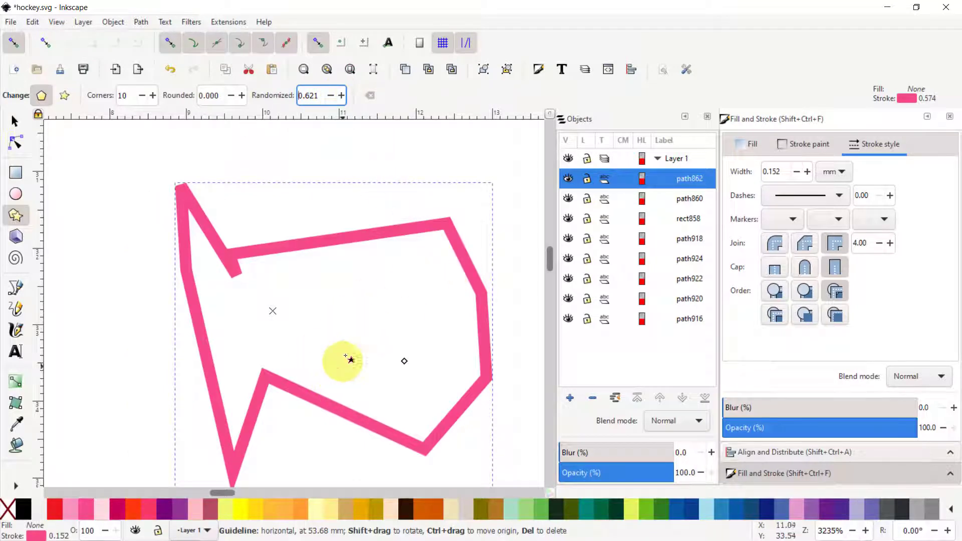
left_click_drag(321, 96, 263, 105)
type("0")
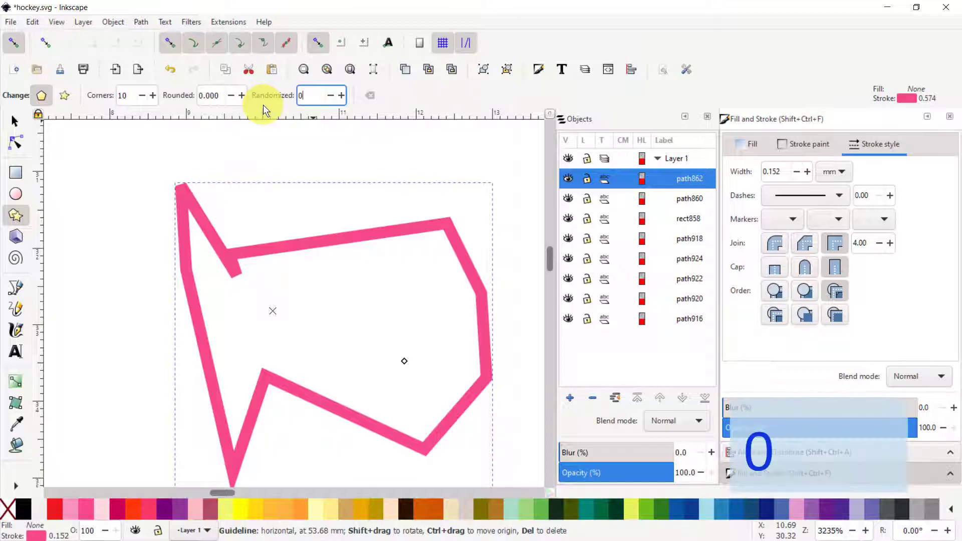
key("Return")
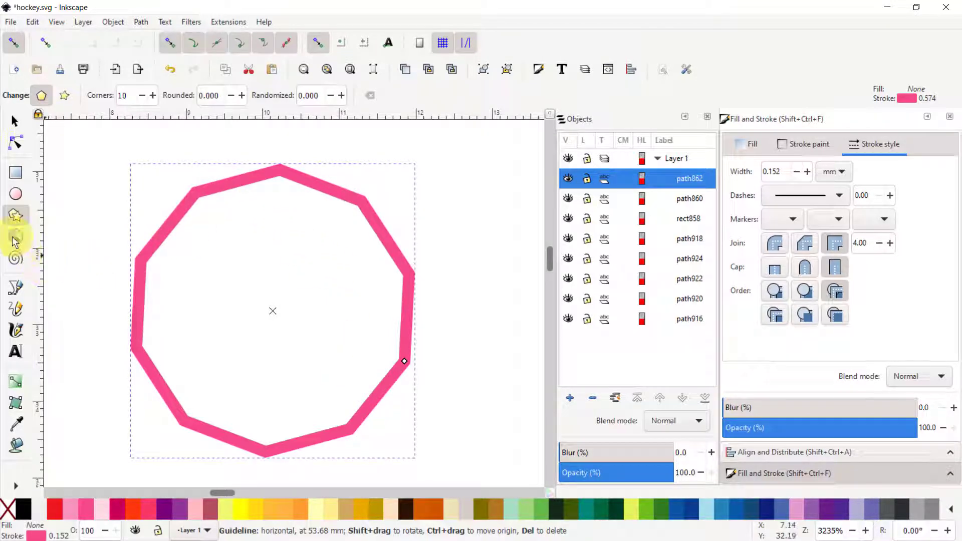
left_click(15, 215)
left_click(103, 168)
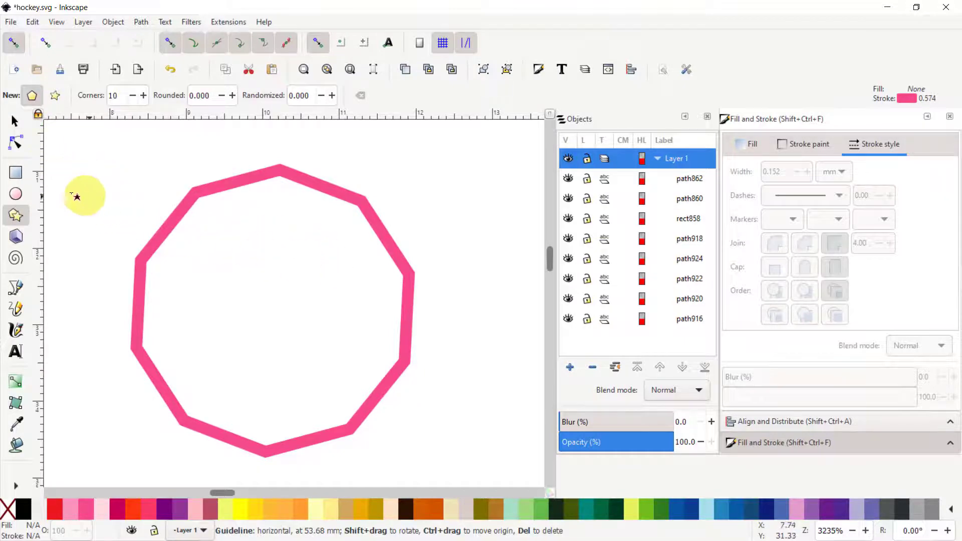
Convert the 10-corner polygon from a shape object to a path
left_click(14, 121)
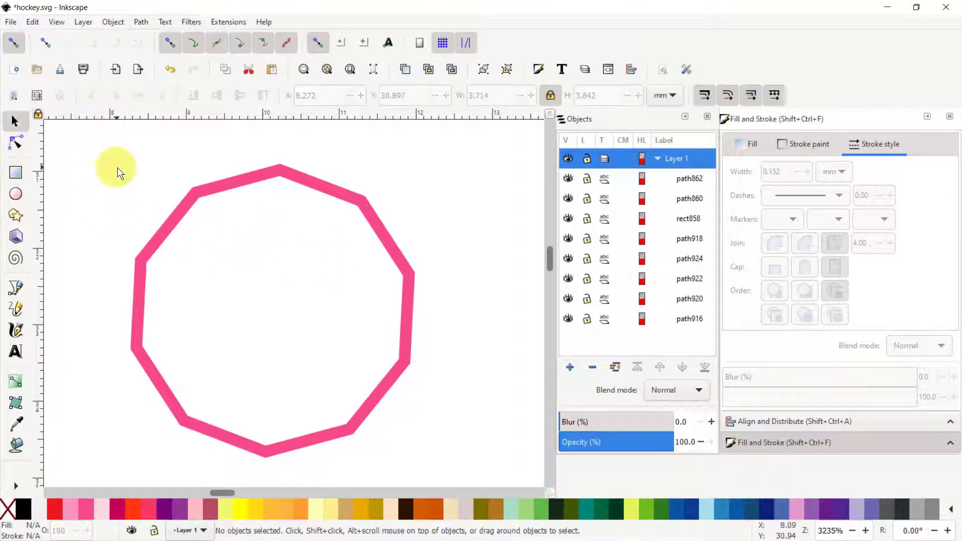
left_click(184, 208)
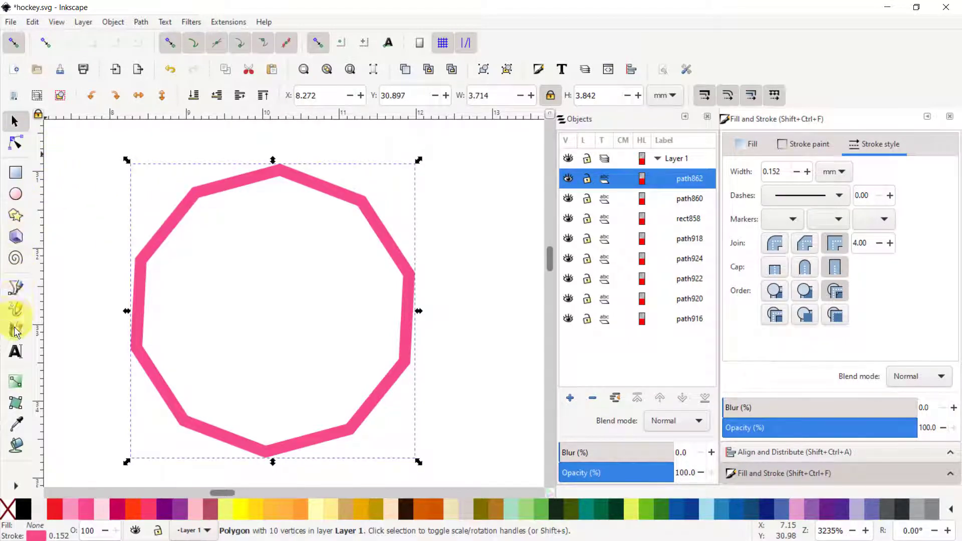
left_click(142, 22)
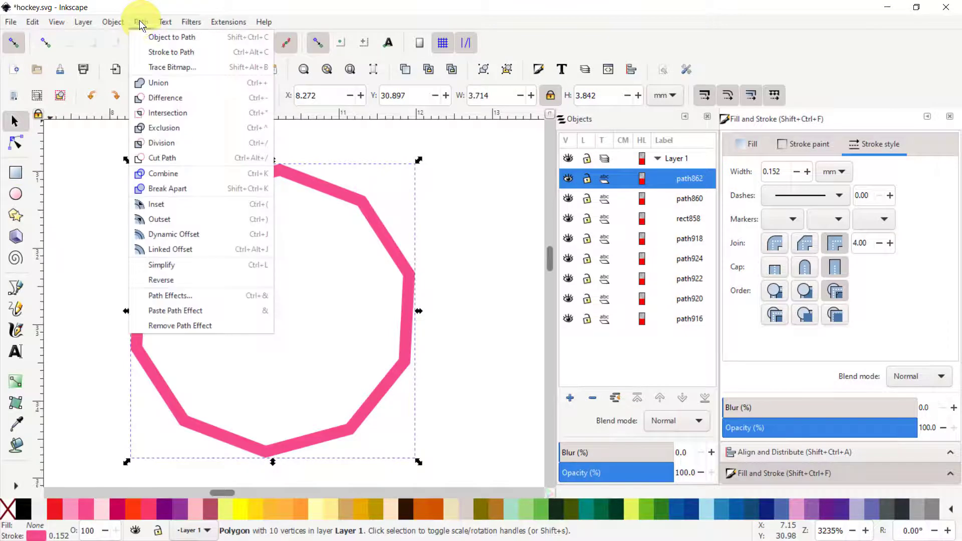
left_click(176, 38)
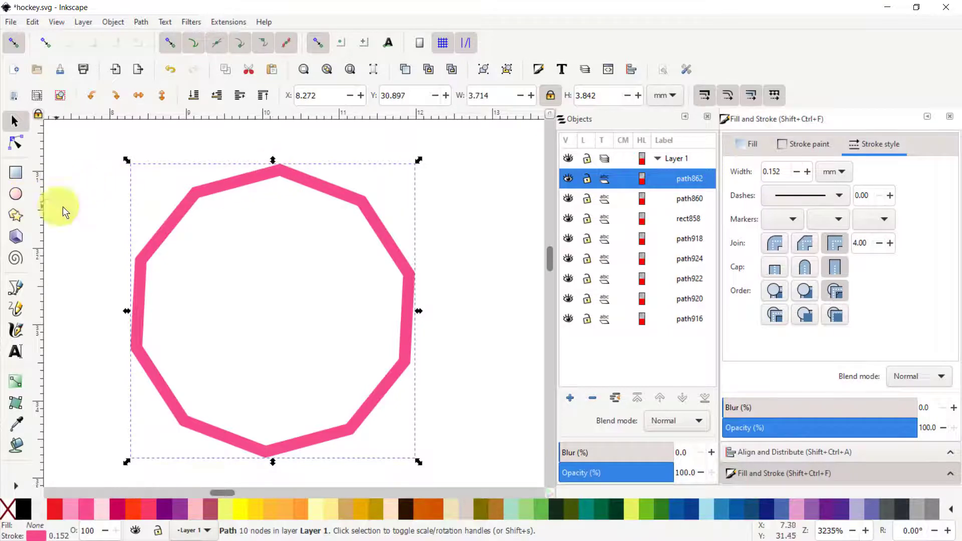
scroll(290, 273, "up", 1)
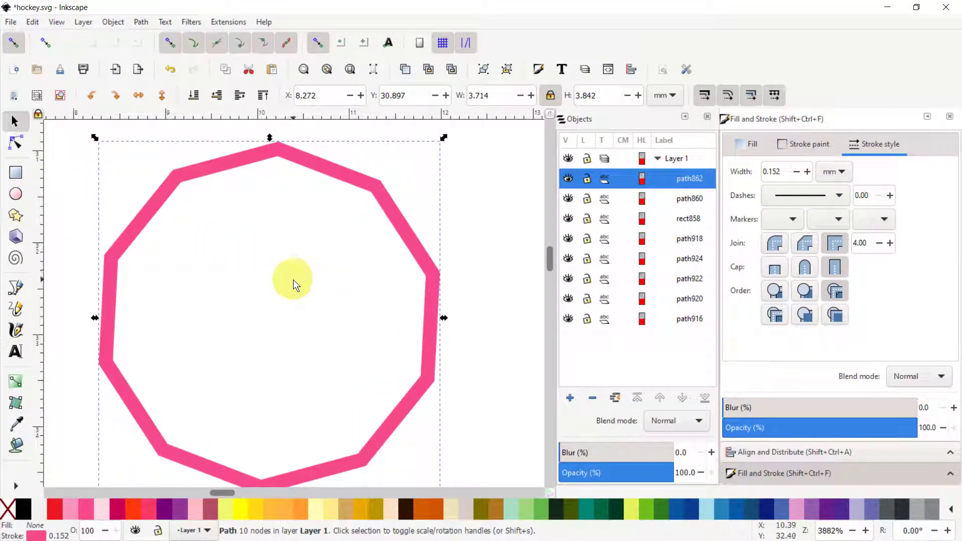
Open the large circle into an arc starting at about 21.893° and ending at about 329.484°
scroll(285, 336, "down", 5)
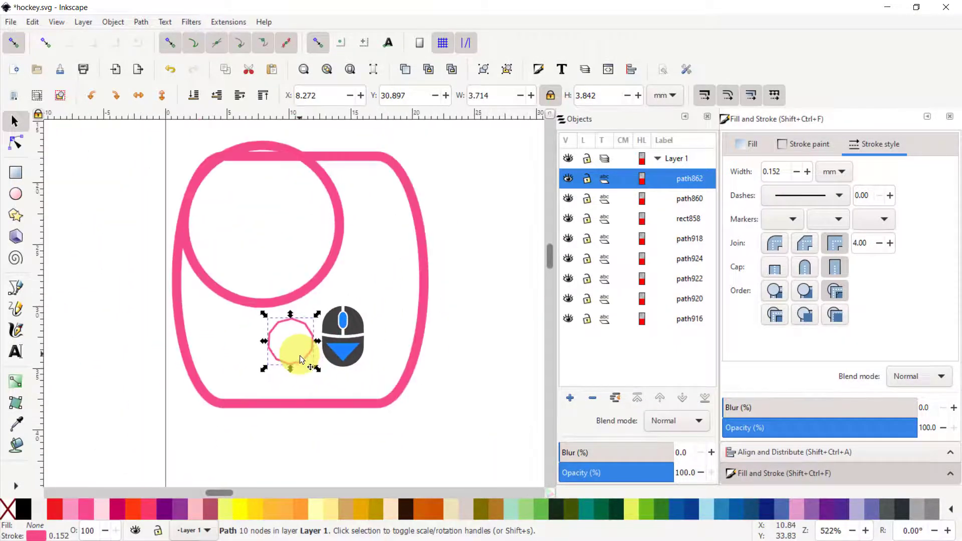
left_click(336, 233)
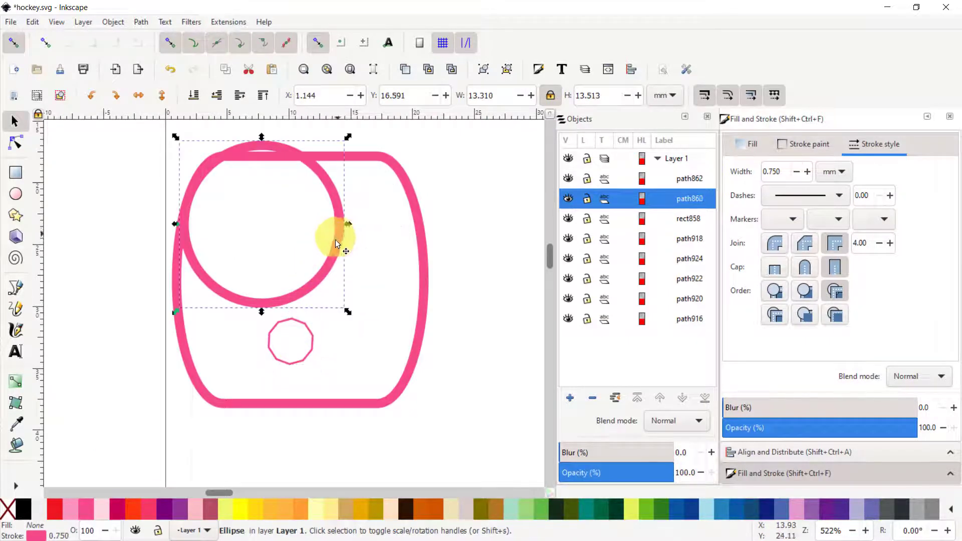
left_click(339, 242)
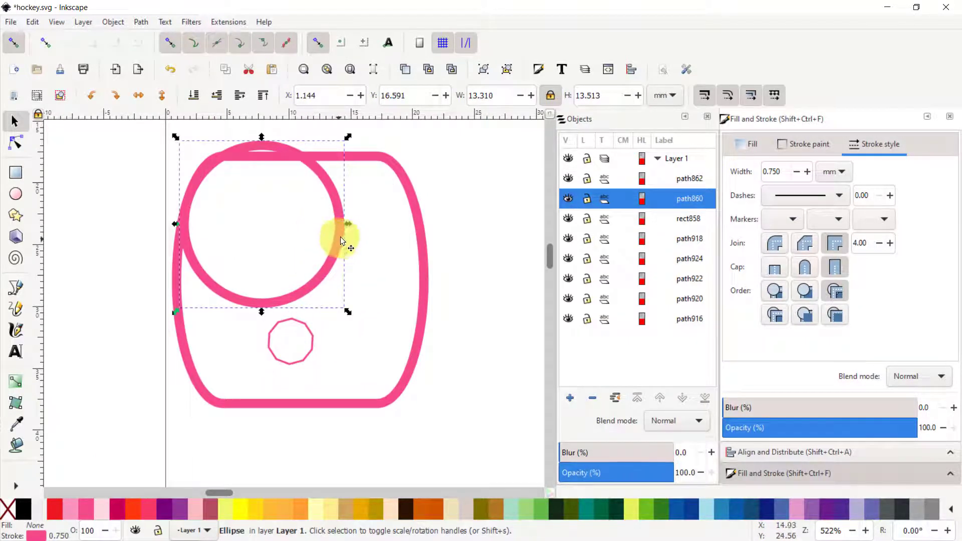
double_click(337, 208)
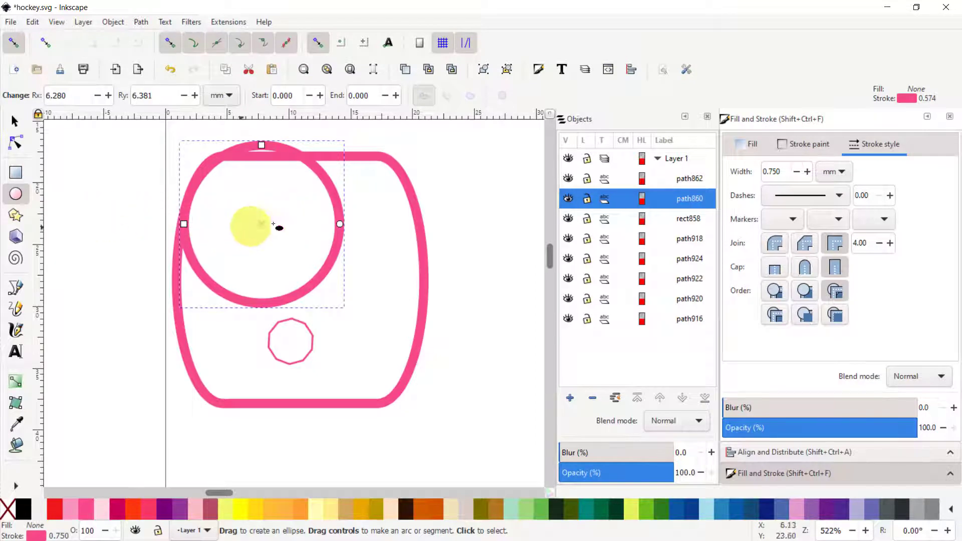
middle_click(271, 217)
left_click_drag(270, 217, 277, 274)
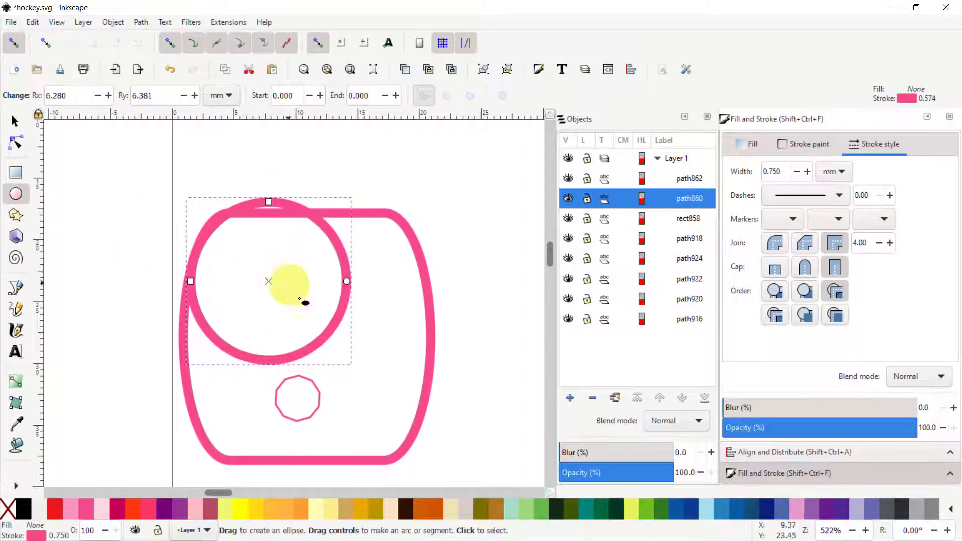
scroll(328, 337, "up", 2)
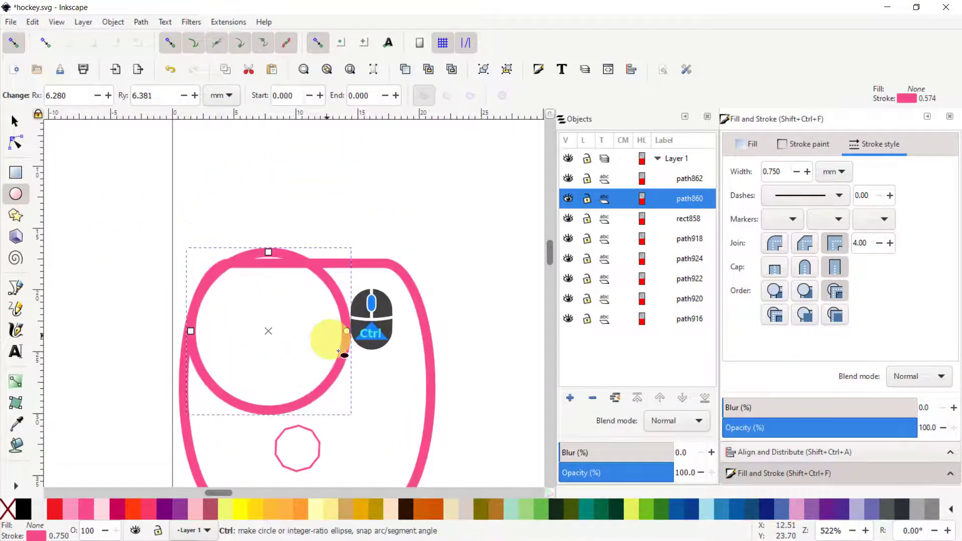
left_click_drag(348, 331, 335, 292)
left_click_drag(347, 331, 341, 360)
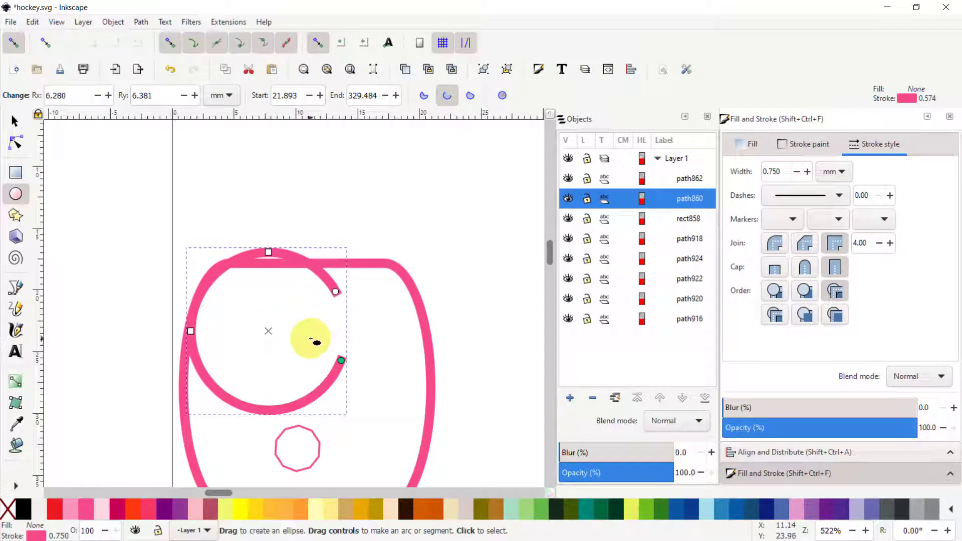
Nearly close the arc by moving its end point to about 20.031°, close to its start point
left_click_drag(308, 335, 315, 275)
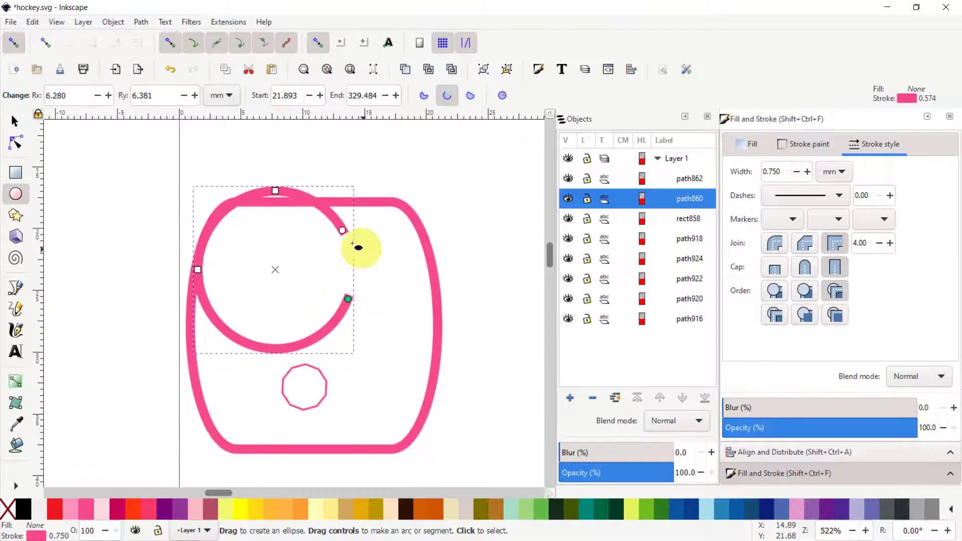
left_click_drag(341, 229, 349, 296)
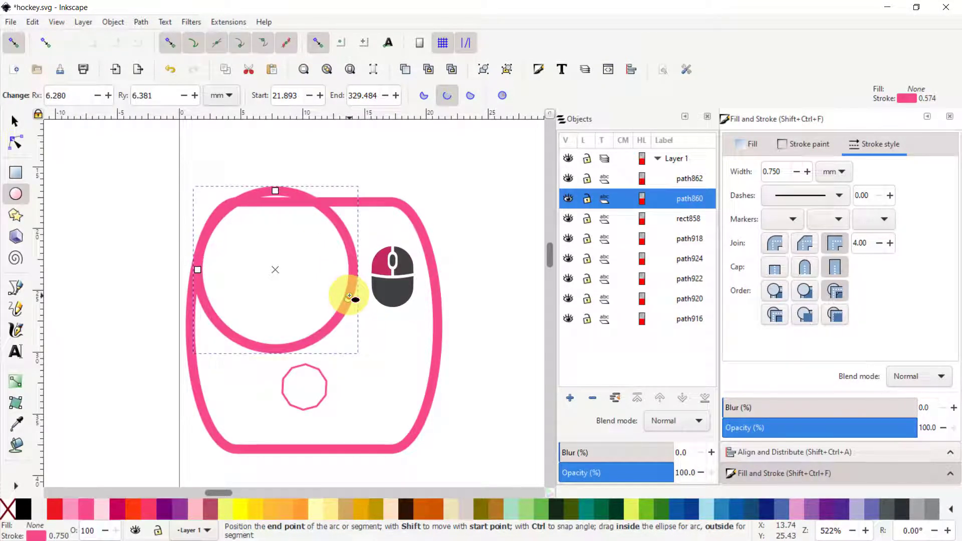
left_click_drag(349, 297, 349, 298)
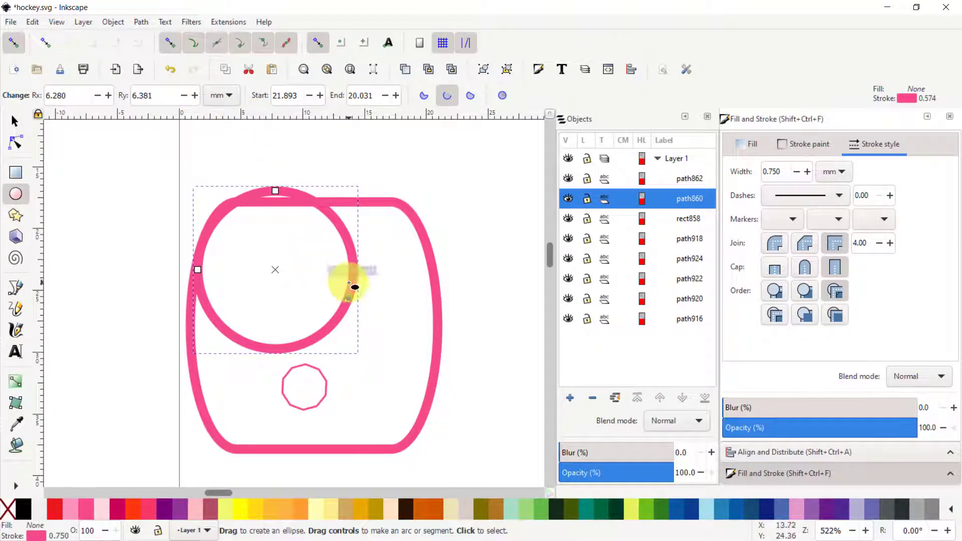
Move the nearly closed circle clear of the rounded square to about X 22.506, Y 3.761 mm and convert it to a path
left_click(14, 123)
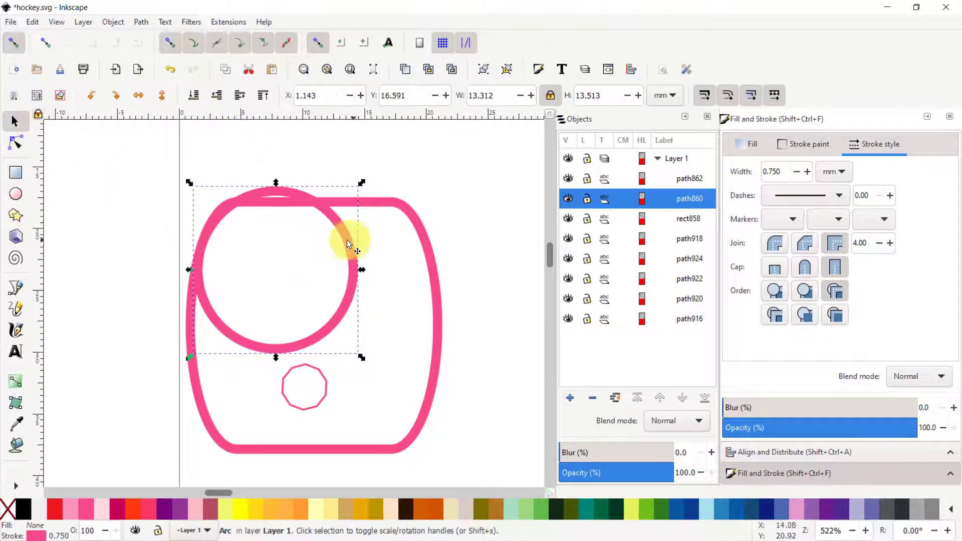
left_click_drag(344, 239, 549, 163)
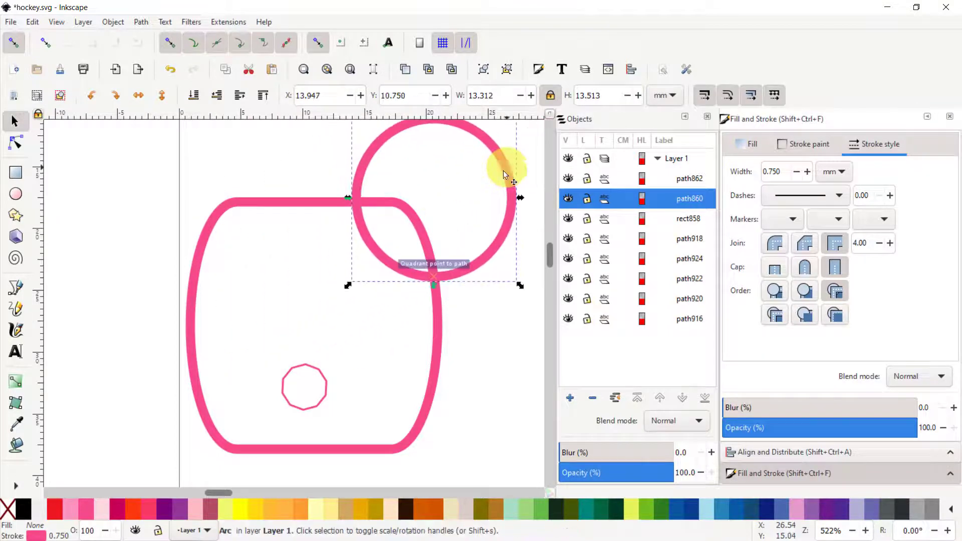
scroll(330, 466, "up", 3)
scroll(330, 467, "right", 4)
scroll(330, 467, "up", 3)
scroll(330, 467, "right", 4)
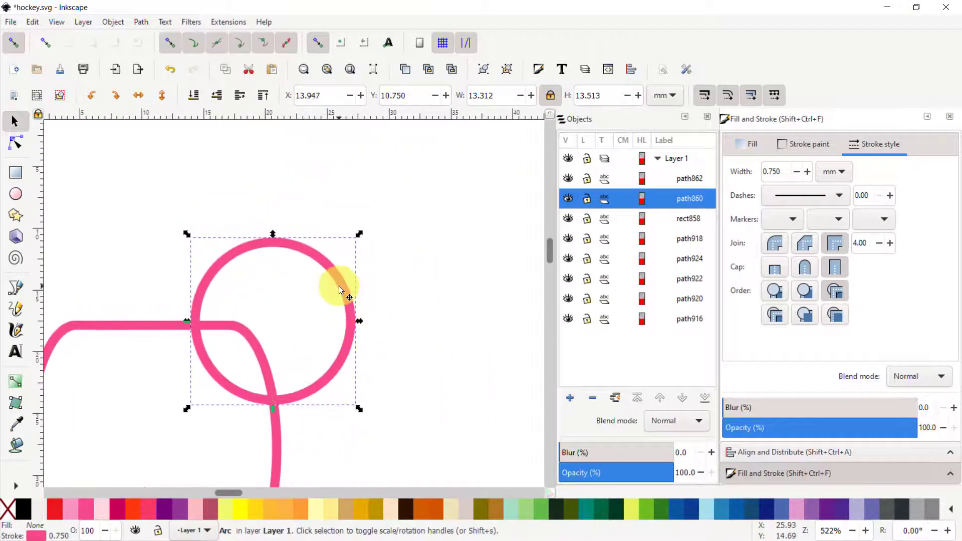
left_click_drag(341, 281, 444, 199)
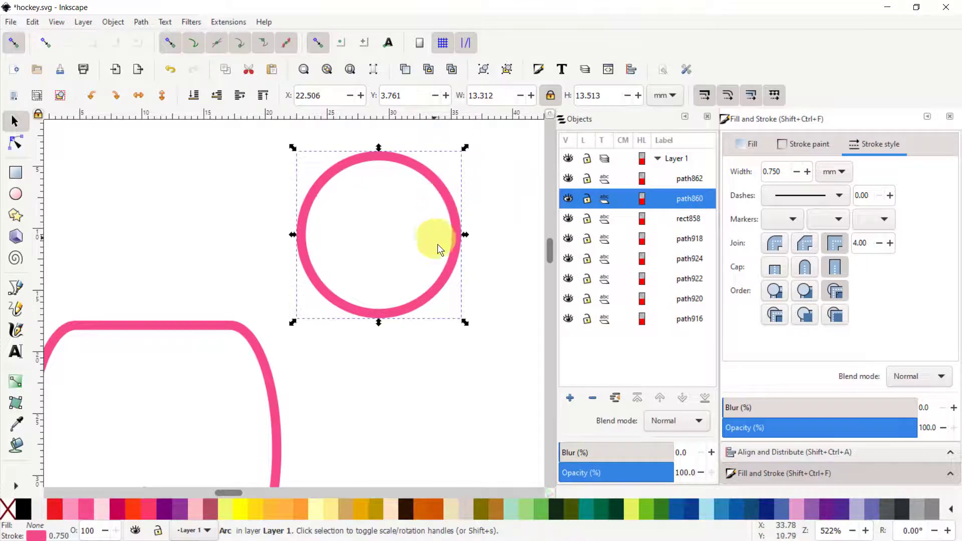
left_click(137, 22)
left_click(173, 38)
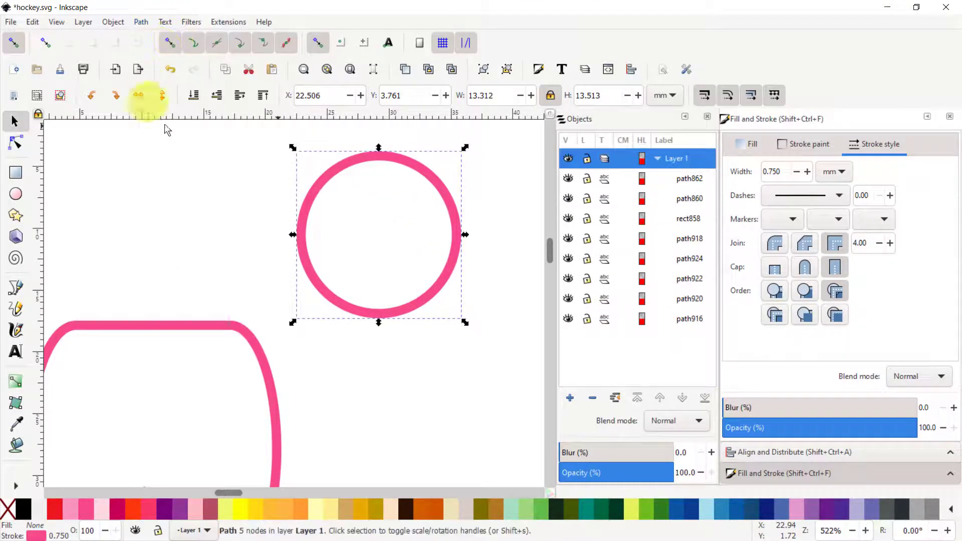
Check the stroked circle path with Ink/Stitch Troubleshoot Objects and dismiss the report
left_click(224, 22)
mouse_move(253, 172)
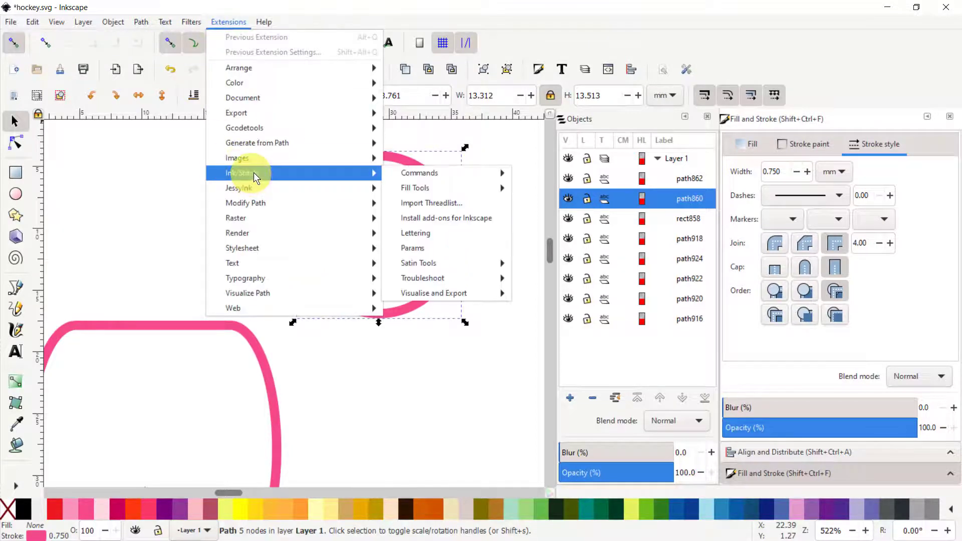
mouse_move(439, 278)
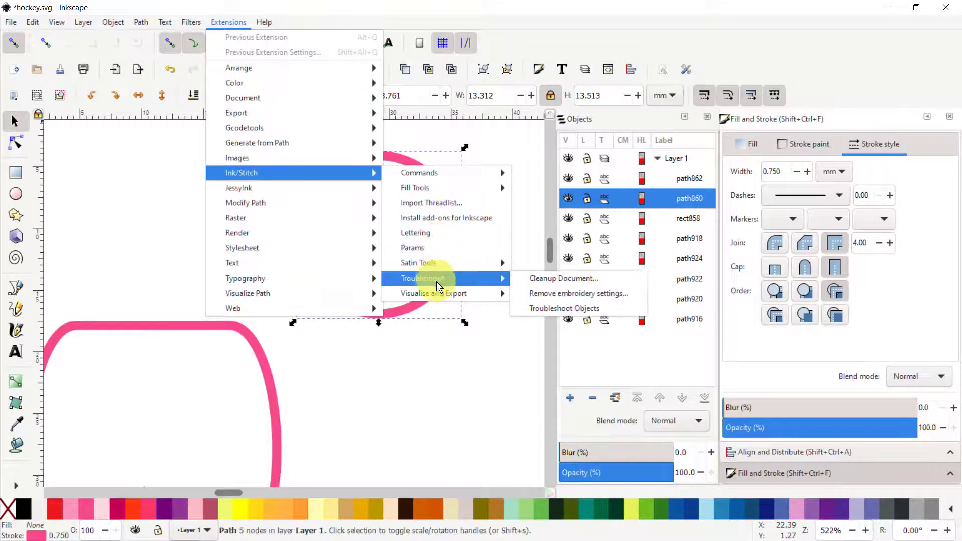
left_click(557, 307)
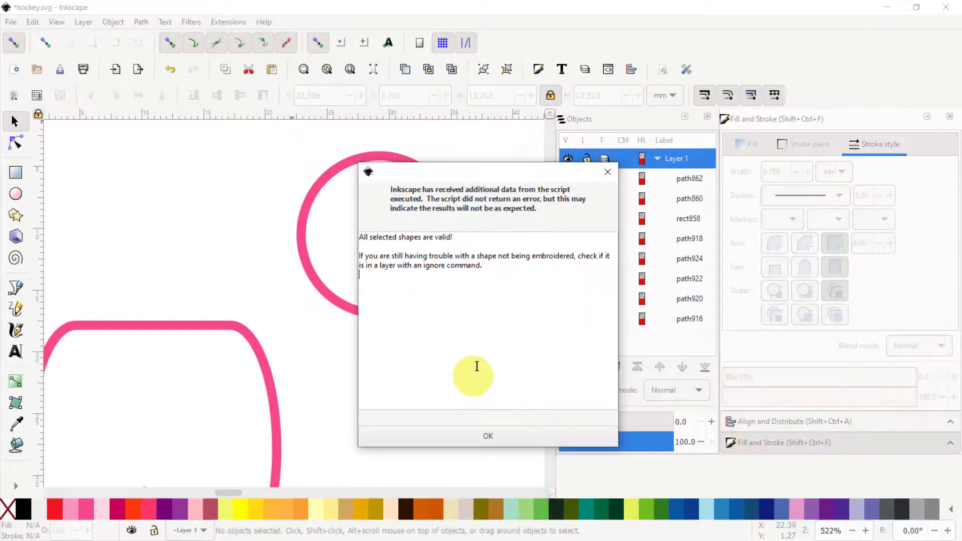
left_click(489, 436)
Remove the circle's stroke and give it a dark rose fill
left_click(406, 306)
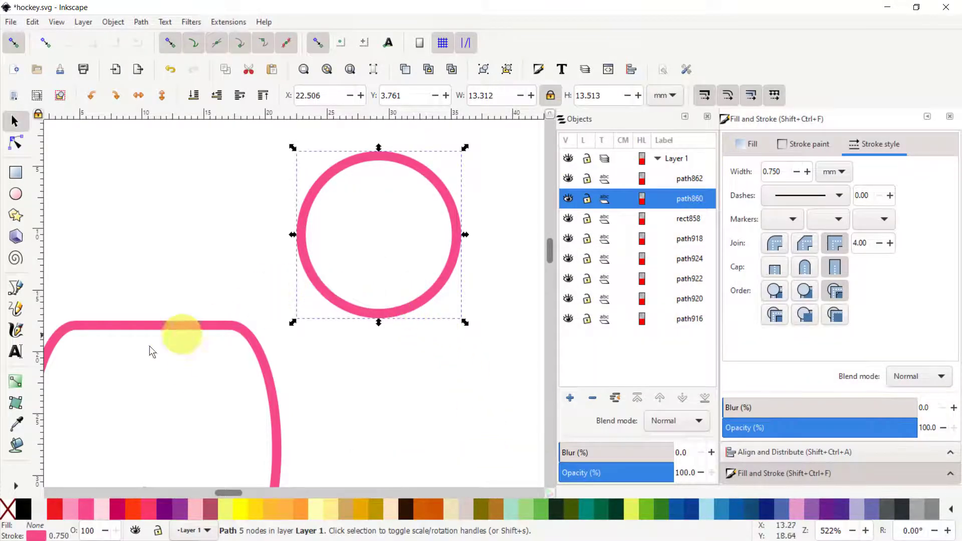
left_click(10, 511, "shift")
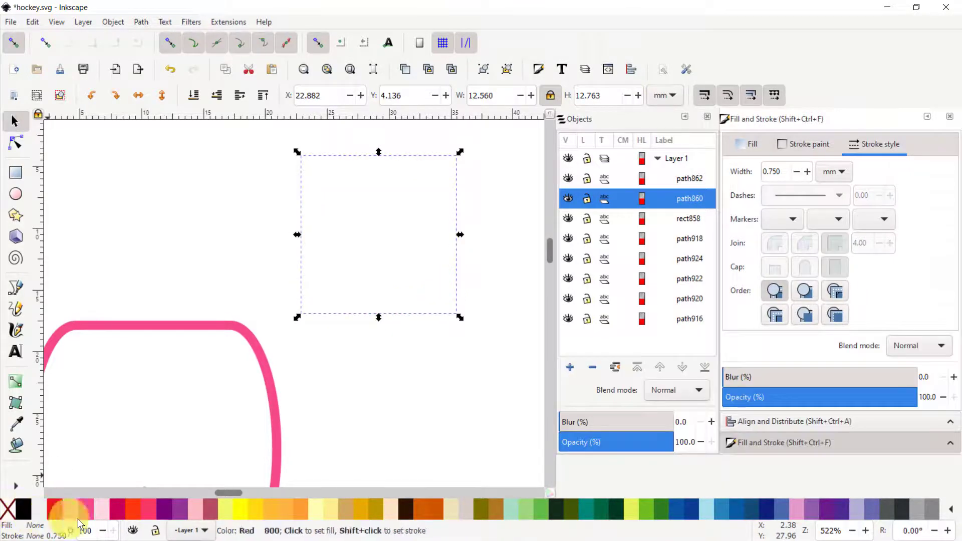
left_click(212, 509)
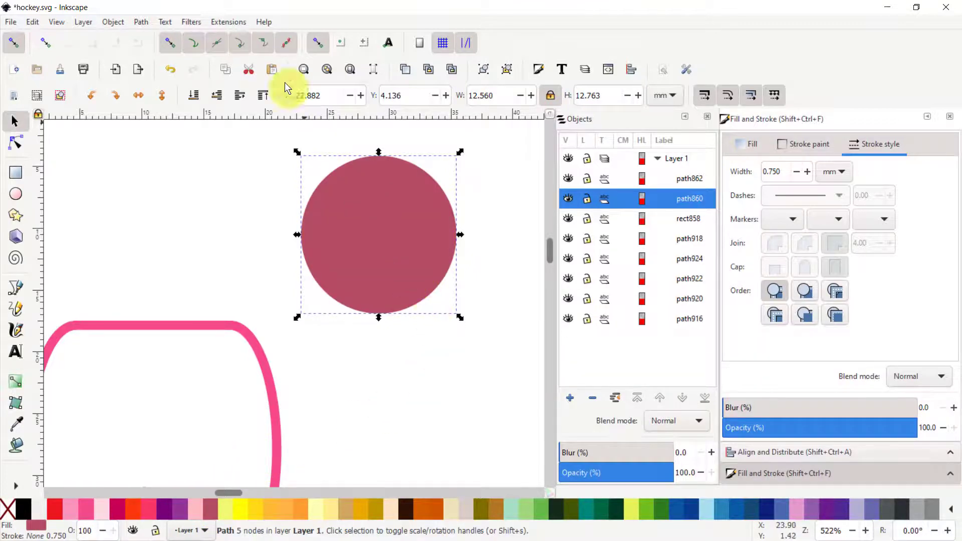
Run Ink/Stitch Troubleshoot Objects on the filled circle and dismiss the report
left_click(227, 22)
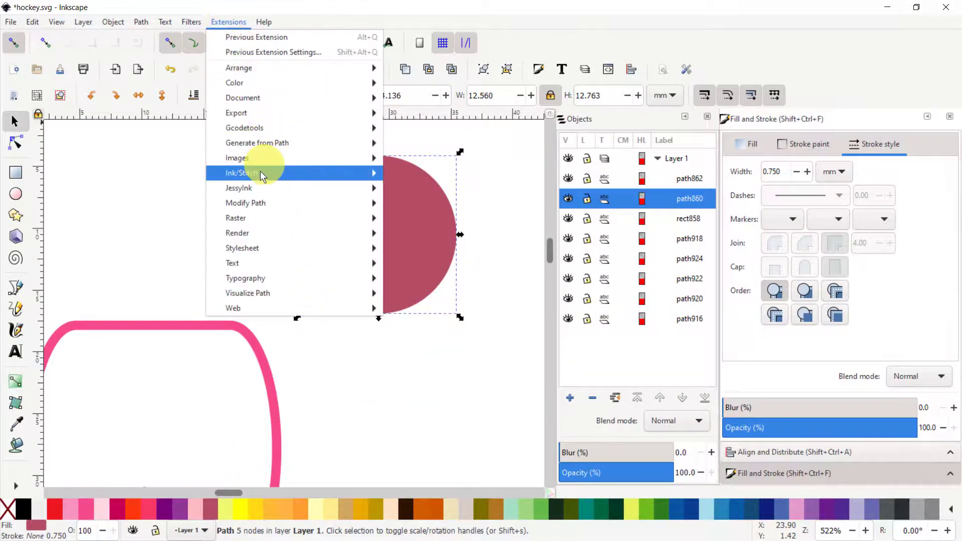
mouse_move(257, 172)
mouse_move(432, 278)
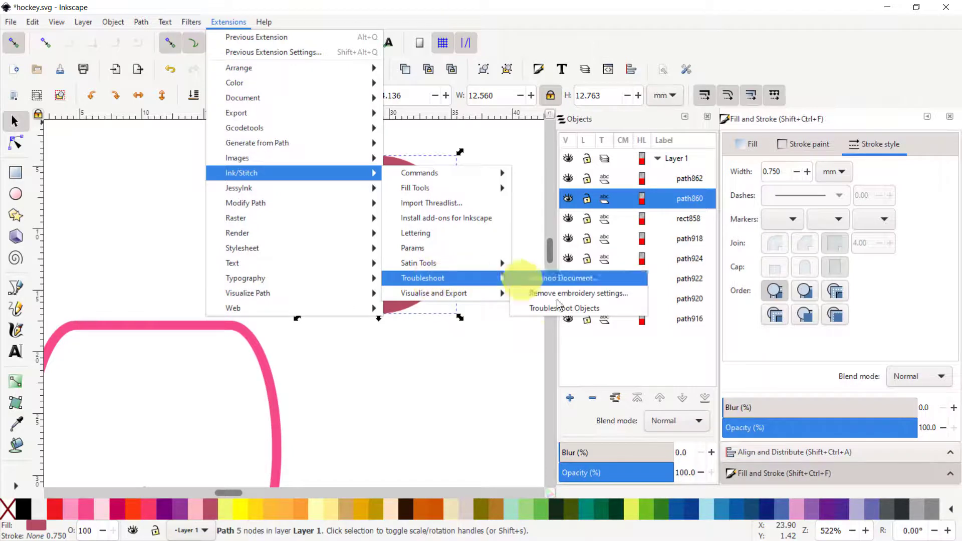
left_click(554, 307)
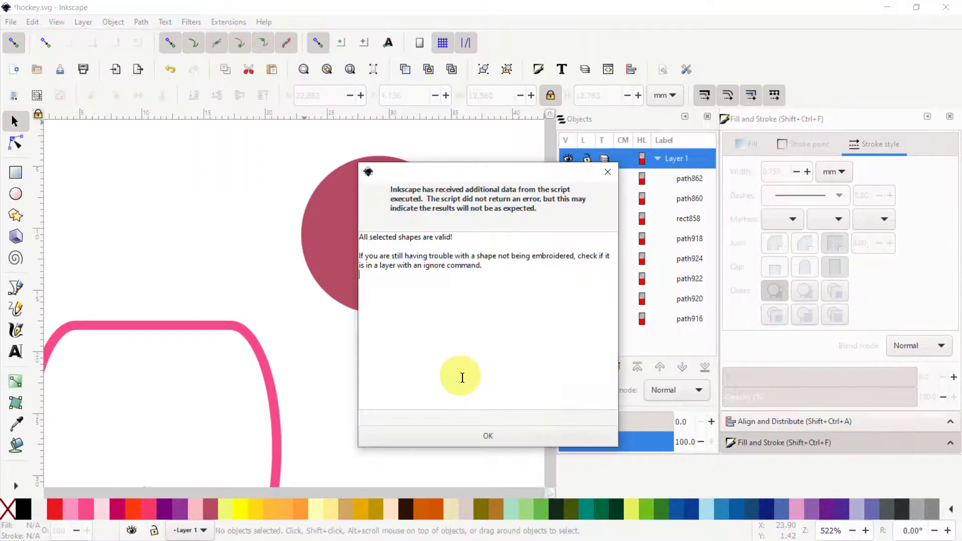
left_click(492, 434)
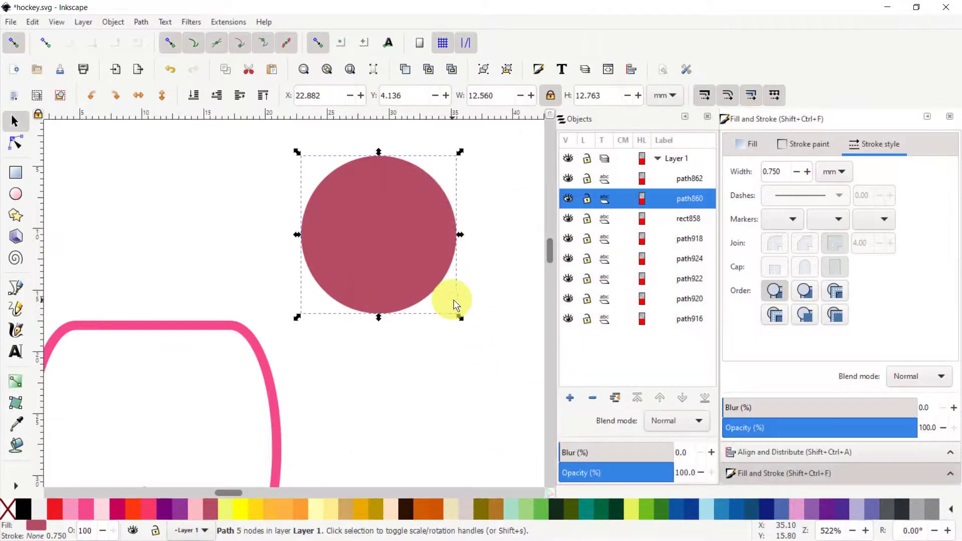
Move one of the circle path's two neighbouring end nodes to about X 35.333, Y 11.785 mm and change the fill to light blue
left_click(17, 143)
left_click(17, 147)
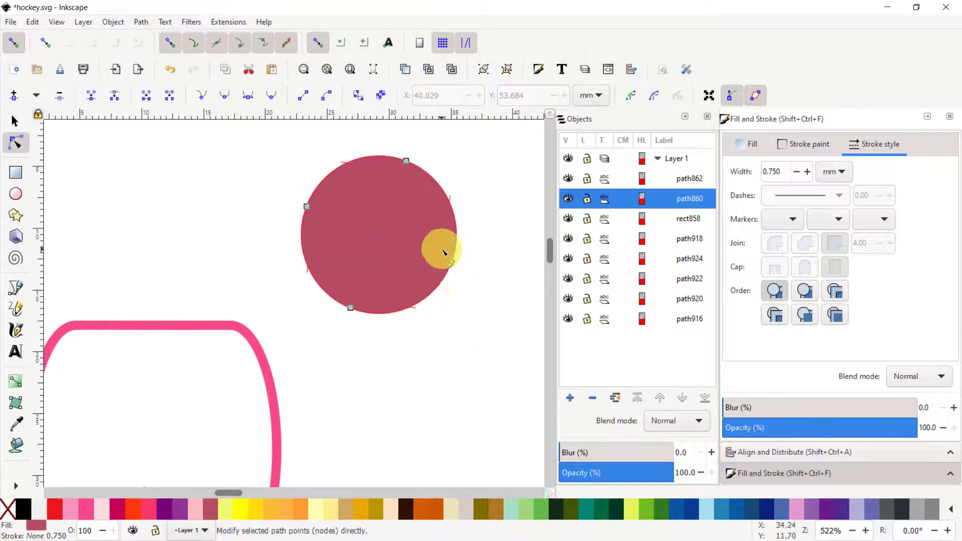
scroll(452, 296, "up", 2)
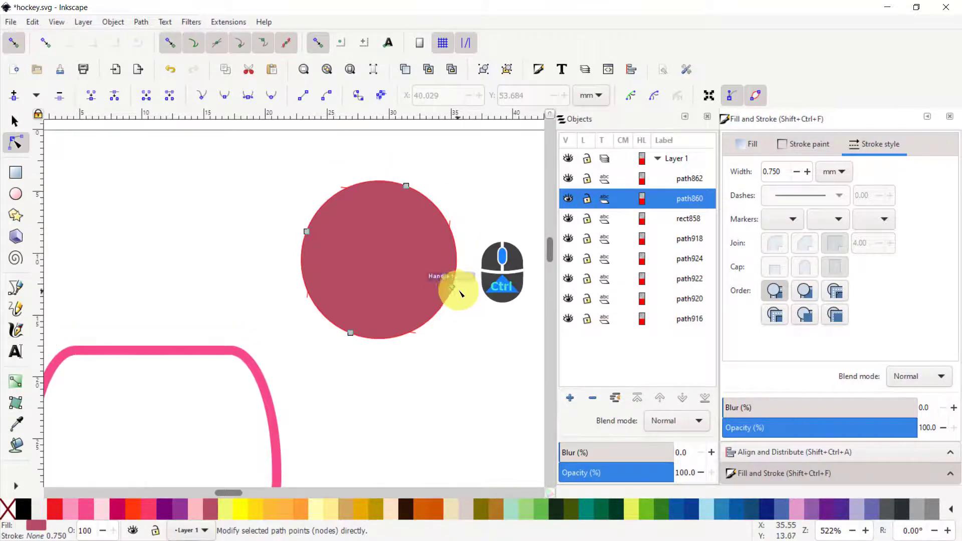
scroll(464, 311, "up", 2)
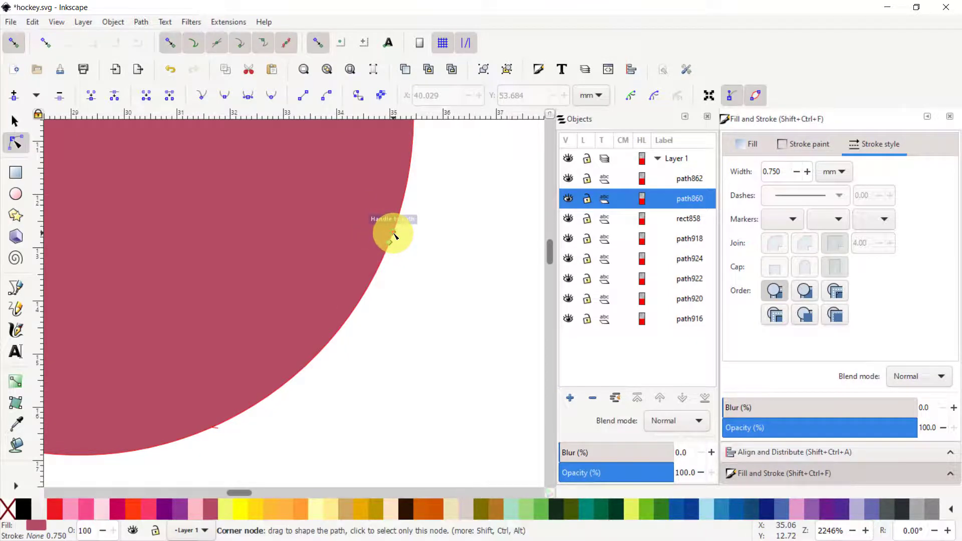
left_click_drag(394, 235, 409, 184)
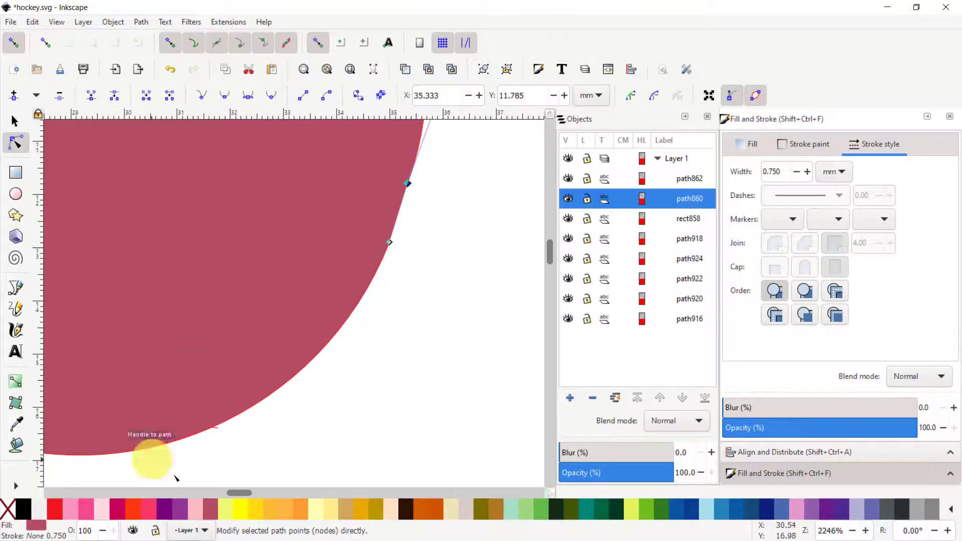
left_click(707, 509)
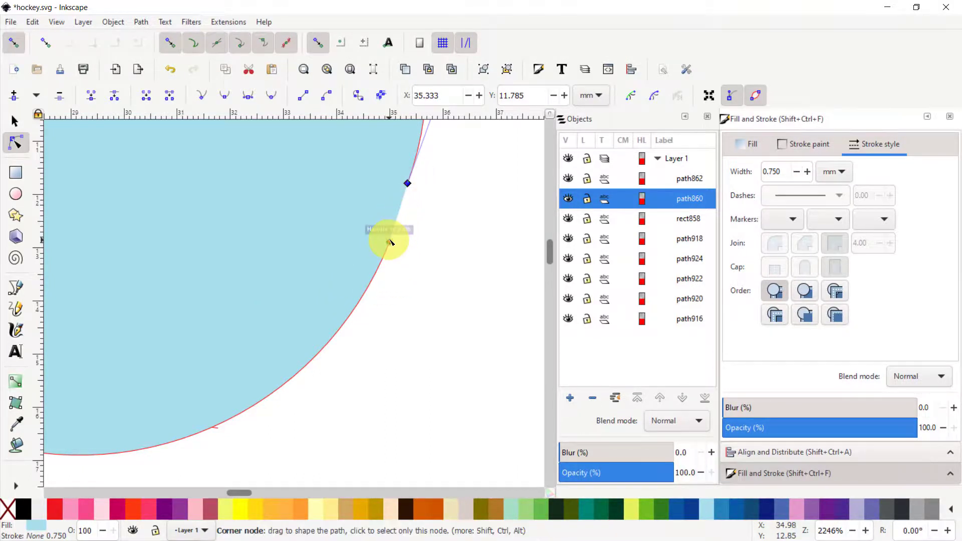
Move the light blue circle path's displaced end node onto the neighbouring end node at X 34.989, Y 12.897 mm and join the two nodes
left_click_drag(407, 184, 391, 242)
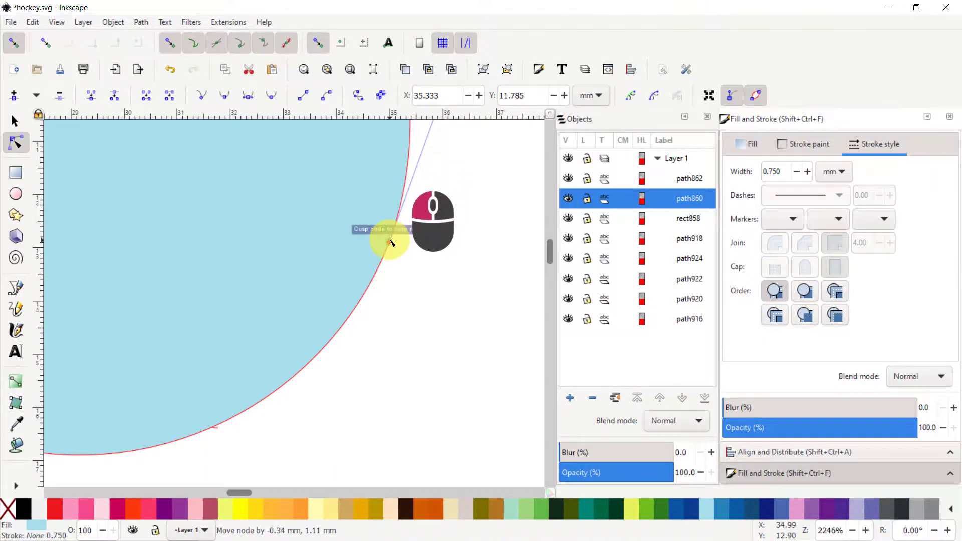
left_click_drag(391, 243, 391, 244)
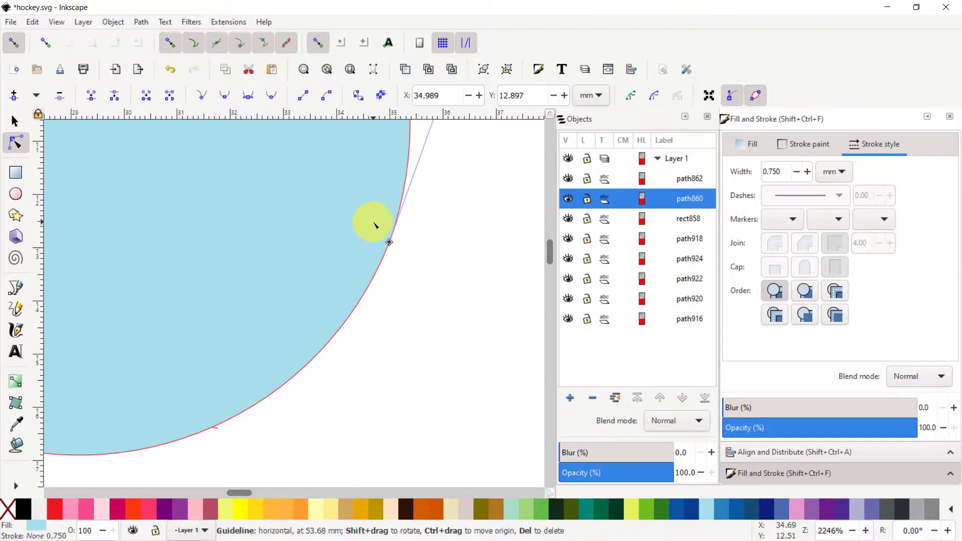
left_click_drag(372, 224, 408, 274)
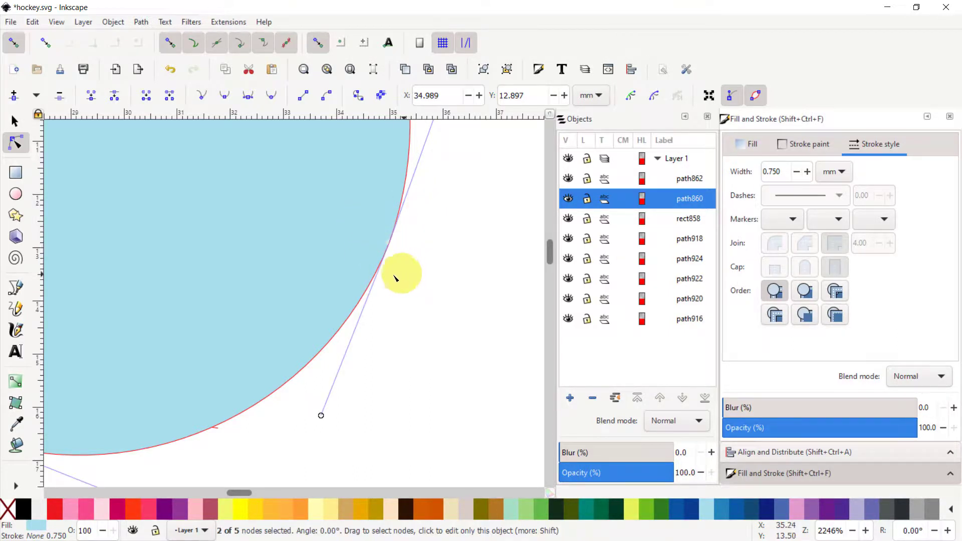
left_click(92, 97)
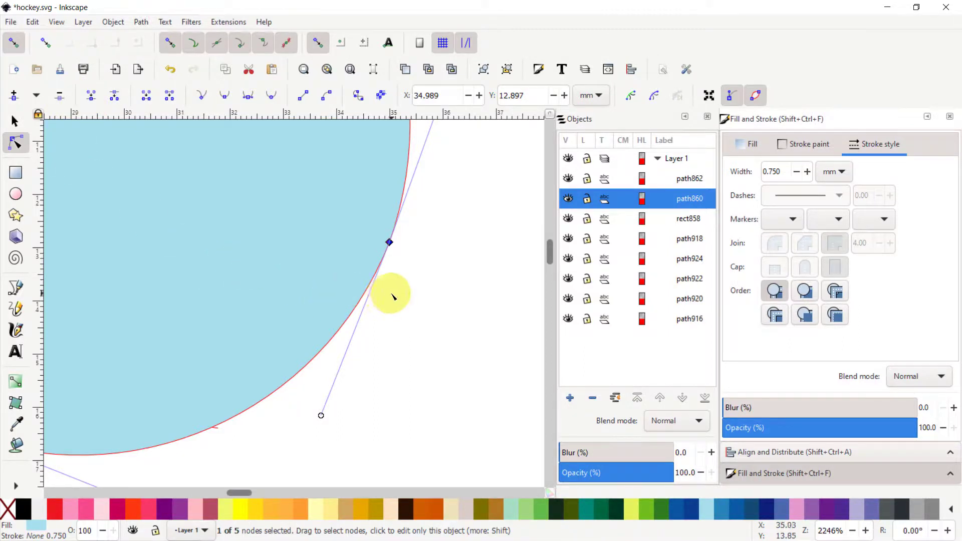
Run Ink/Stitch Troubleshoot Objects on the joined circle path and dismiss the report
scroll(395, 325, "down", 4, "ctrl")
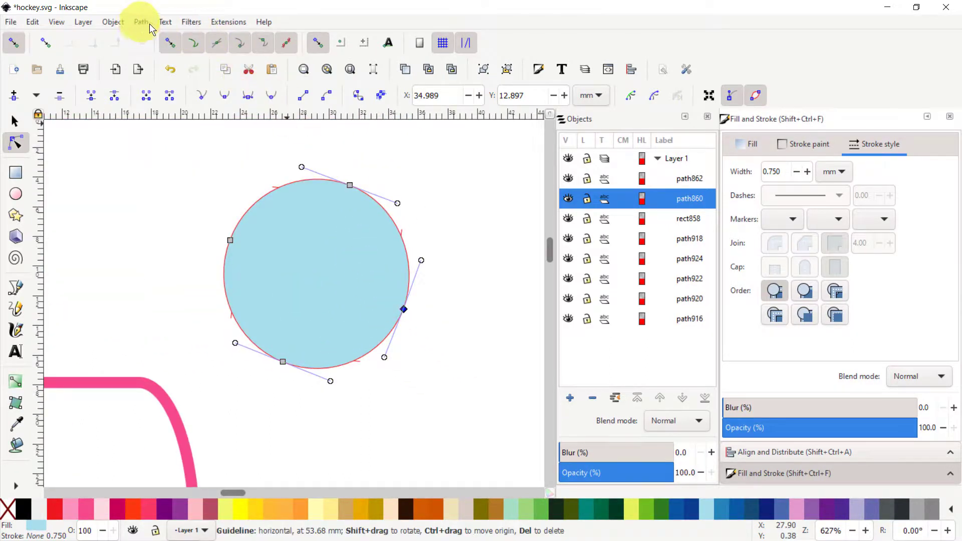
left_click(226, 22)
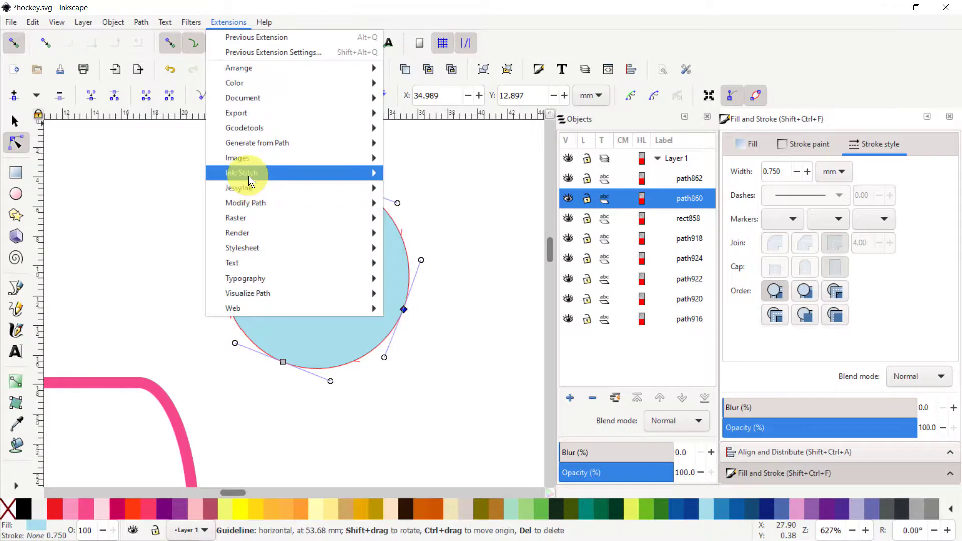
mouse_move(247, 180)
mouse_move(424, 277)
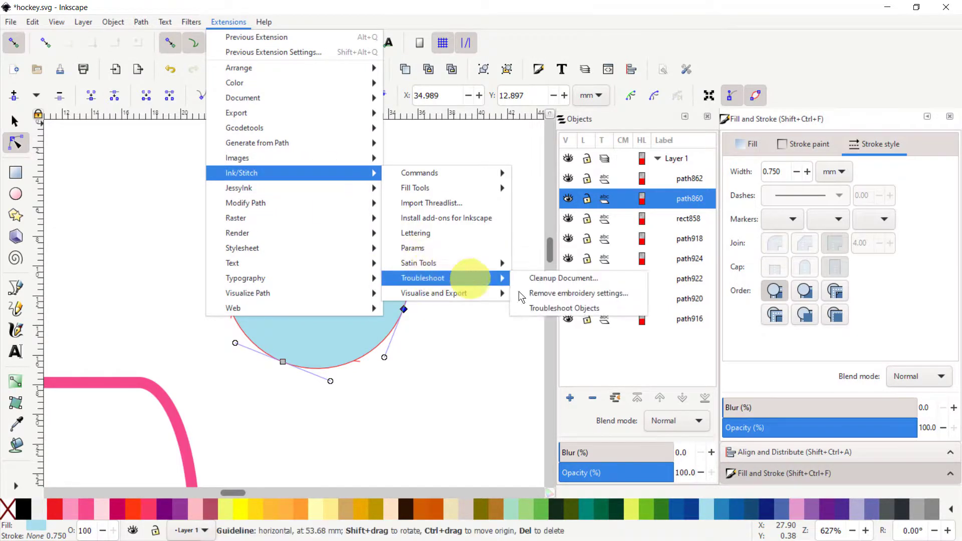
left_click(564, 308)
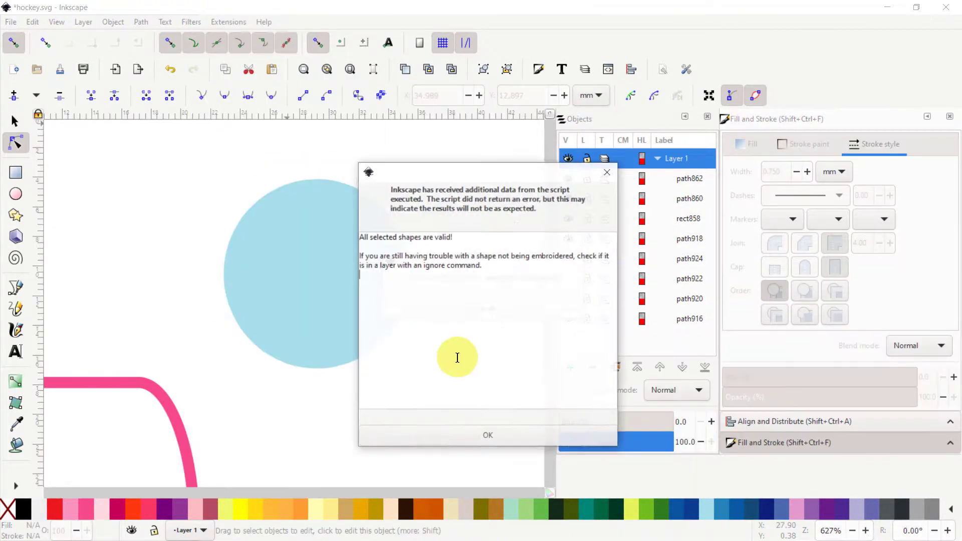
left_click(491, 436)
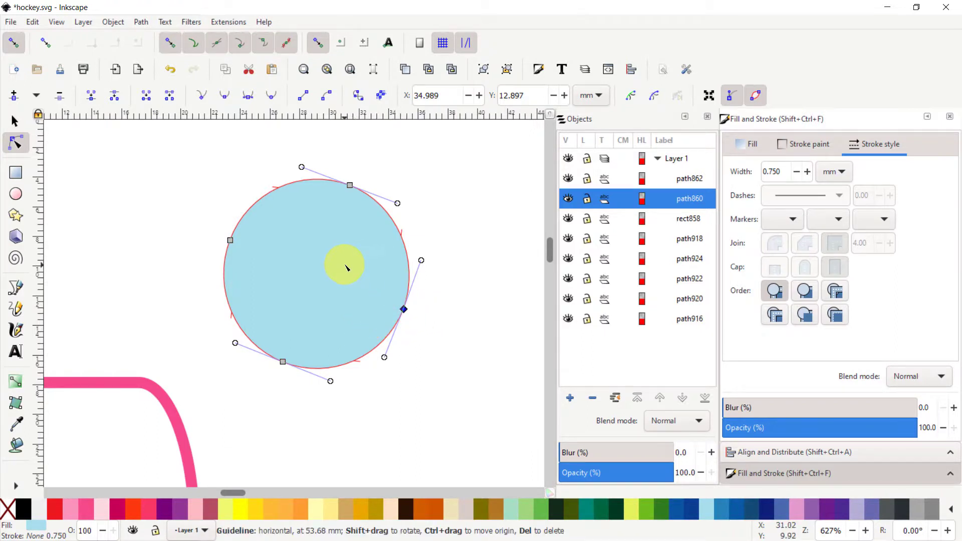
scroll(341, 270, "down", 2)
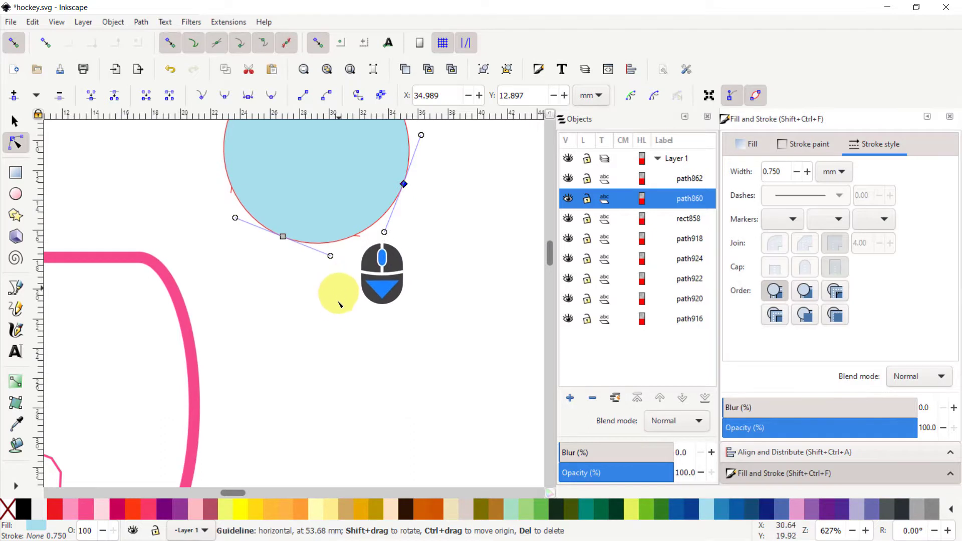
scroll(345, 287, "down", 3)
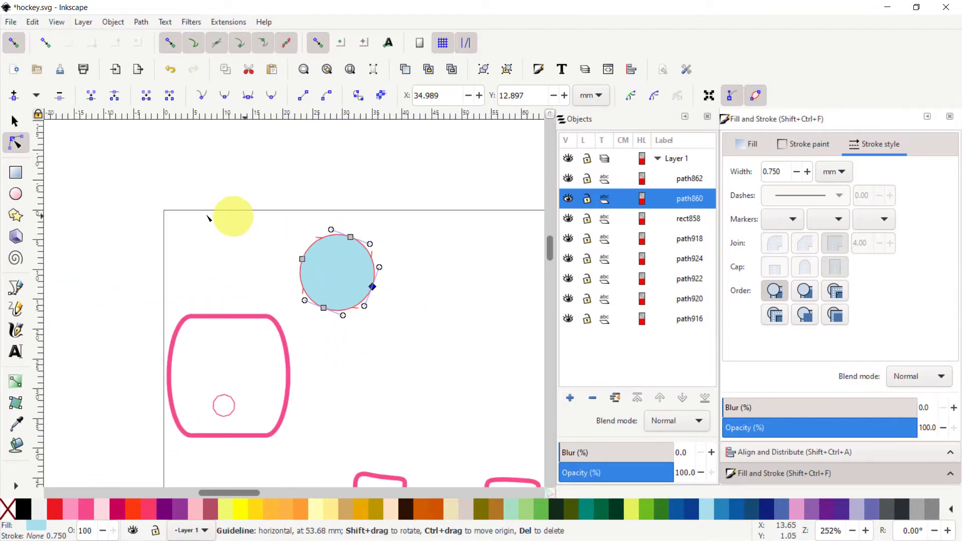